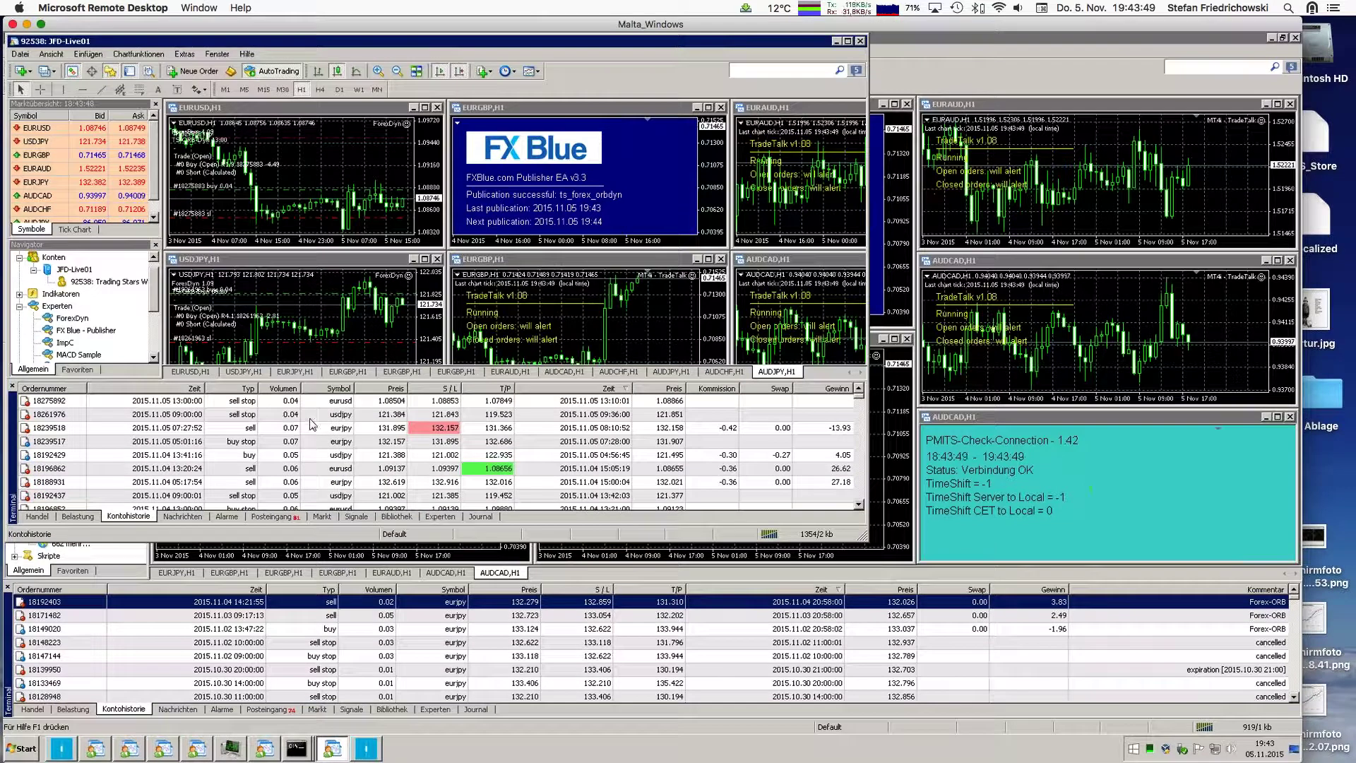
# Maximize the front JFD-Live01 terminal and show the Kommentare column in the account history to examine the individual currency trades
pyautogui.click(339, 428)
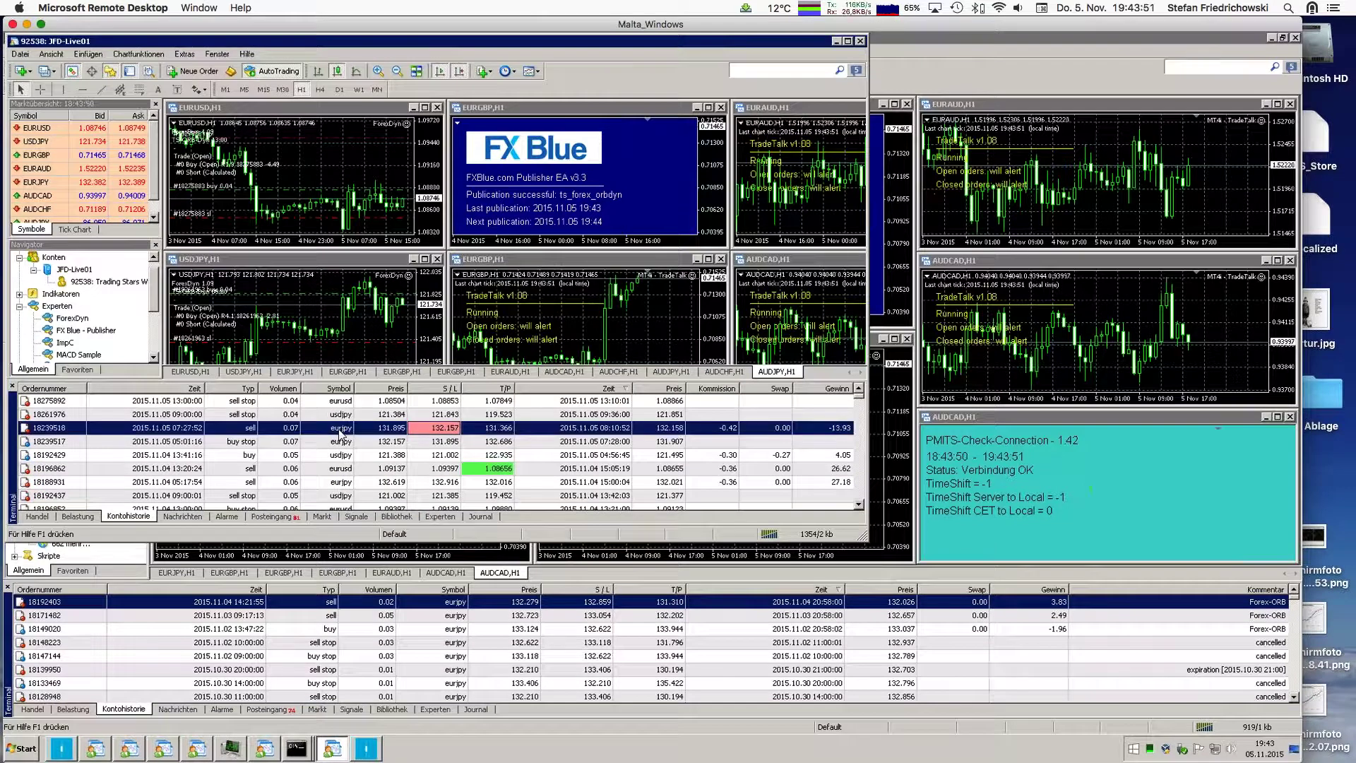
pyautogui.click(191, 443)
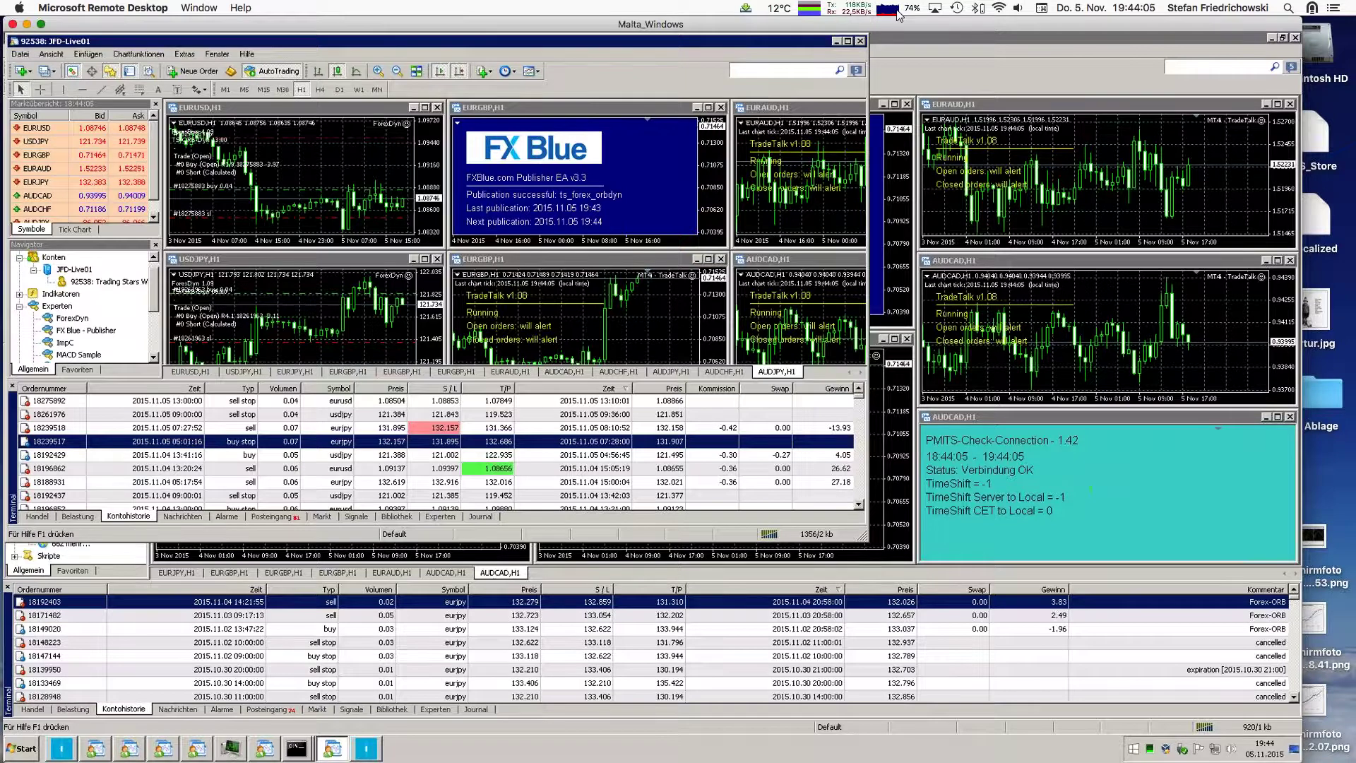
pyautogui.click(847, 41)
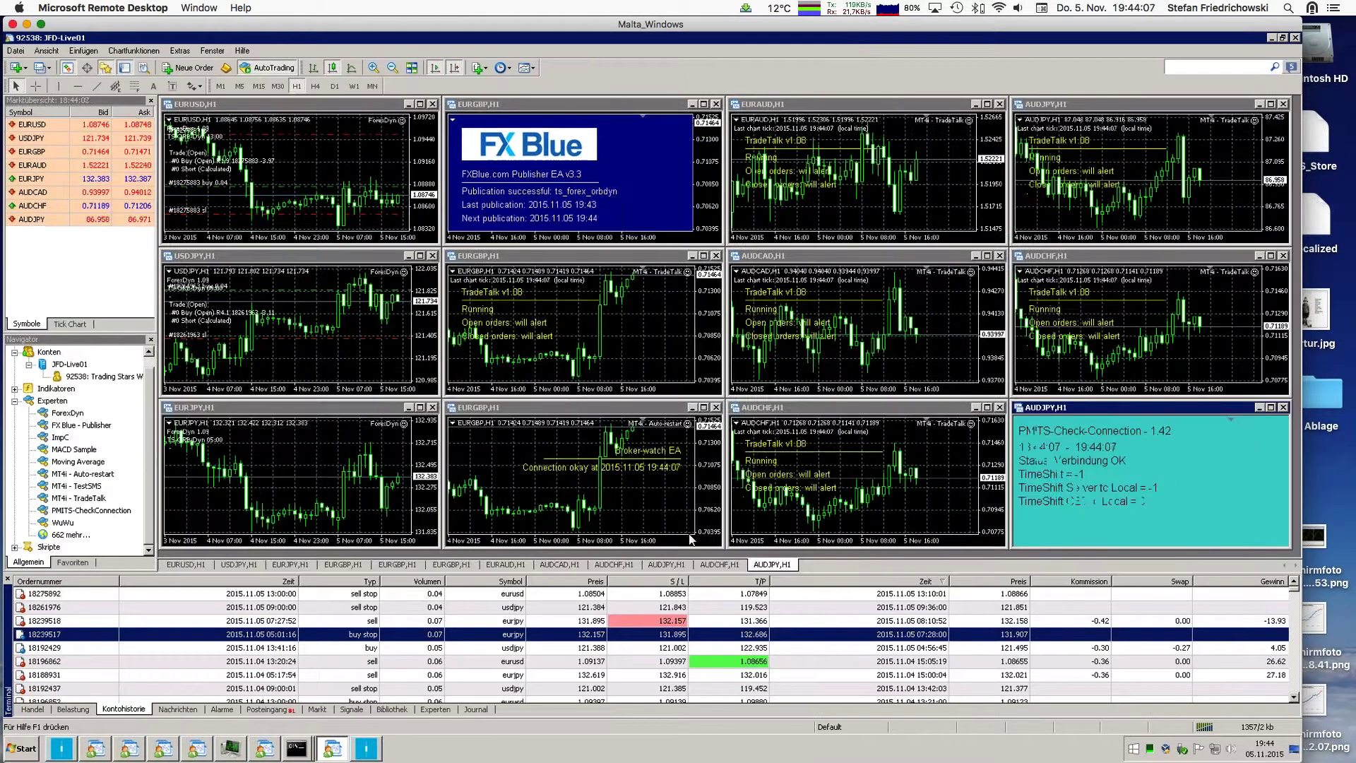
pyautogui.rightClick(801, 605)
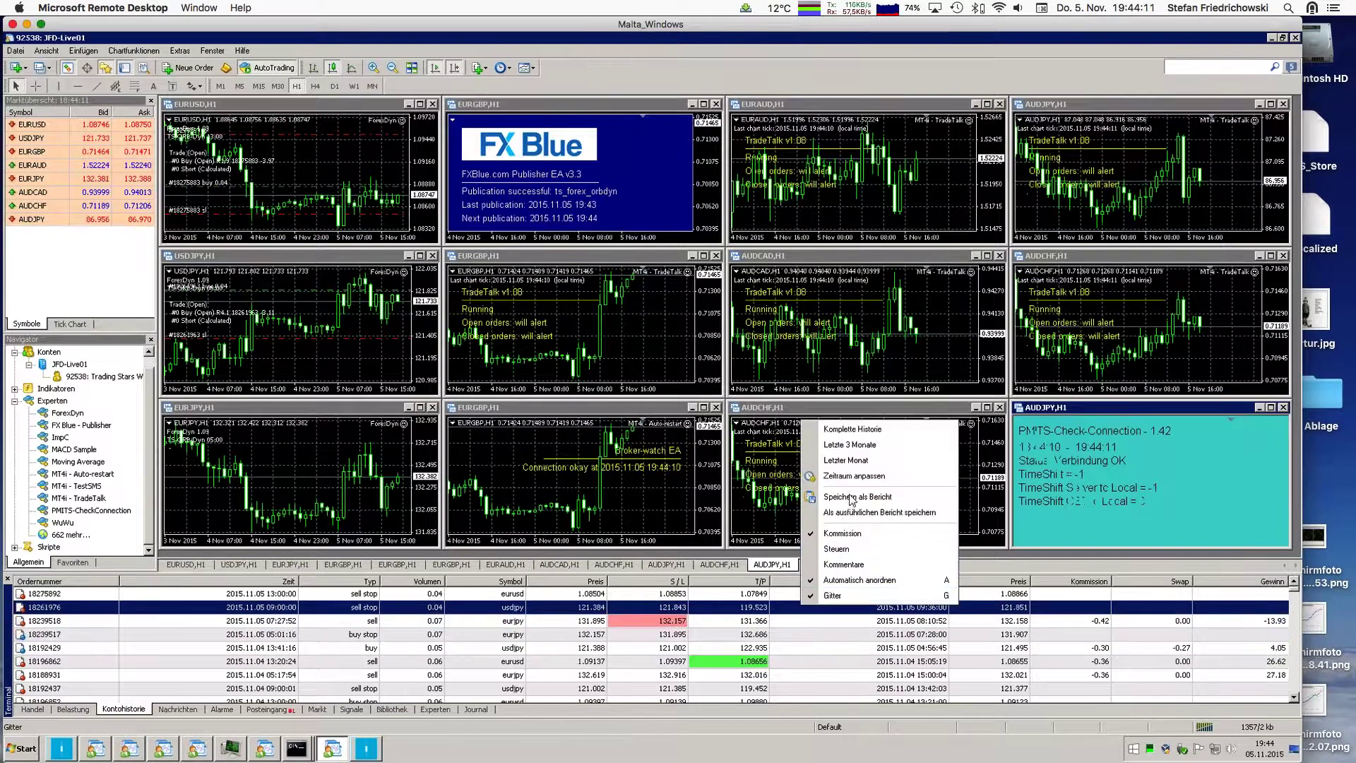
pyautogui.click(843, 565)
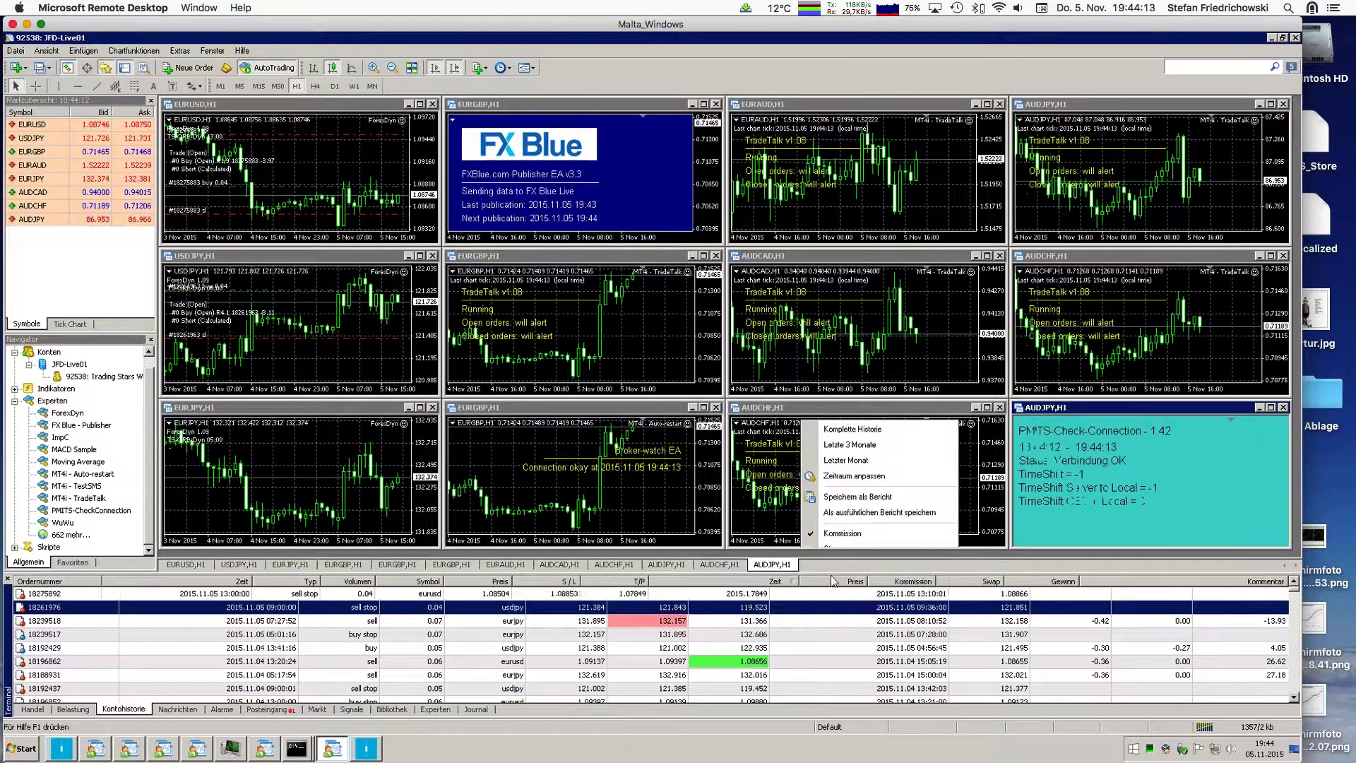
pyautogui.click(270, 648)
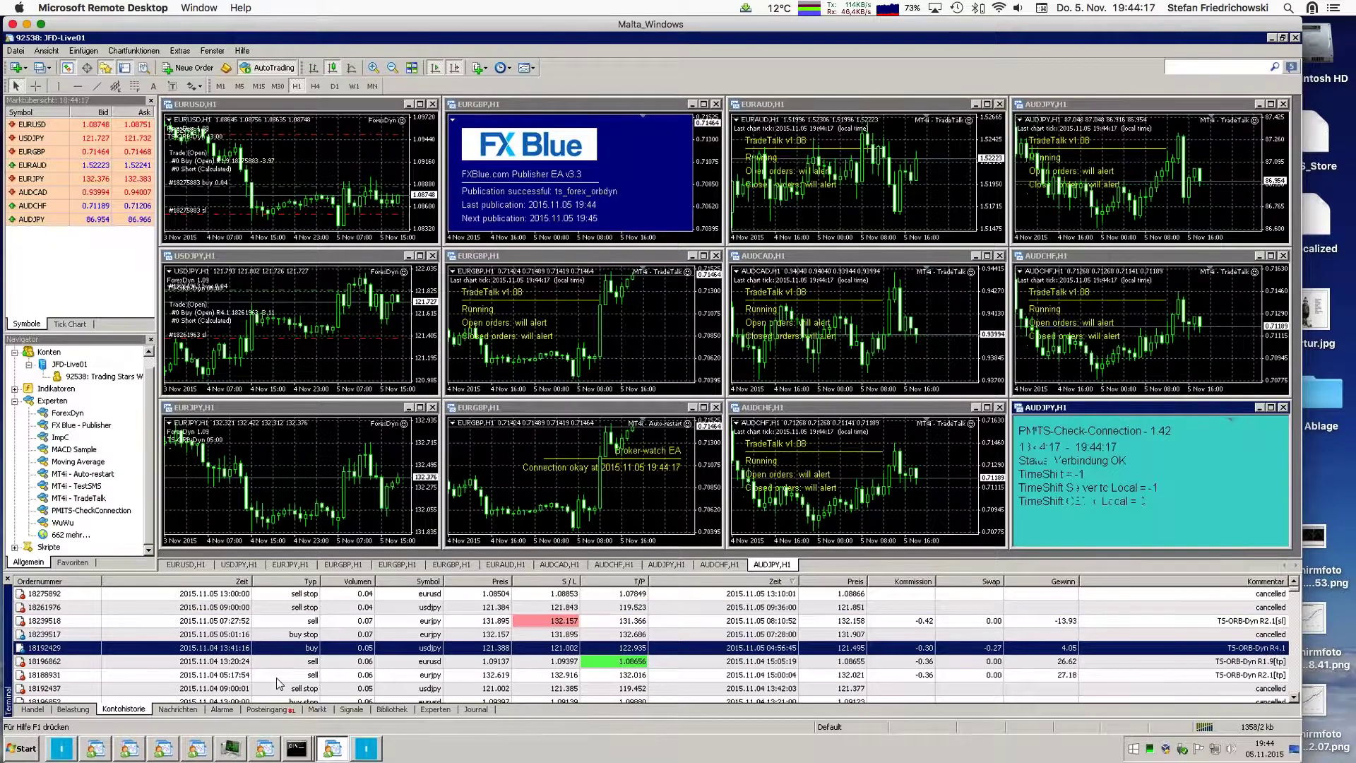
pyautogui.click(278, 676)
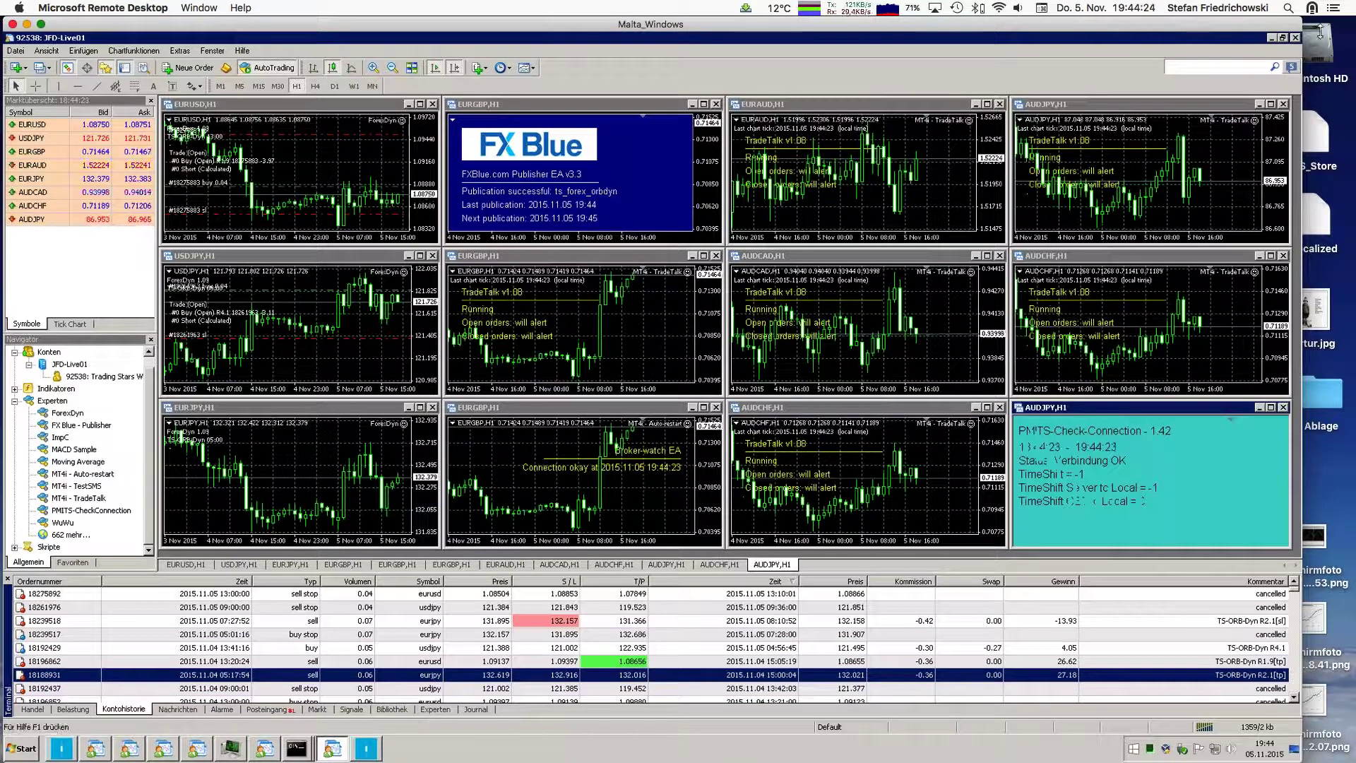
# Clear the remote desktop of both terminals and the command prompt windows, and minimize the Malta_Windows session
pyautogui.click(1269, 39)
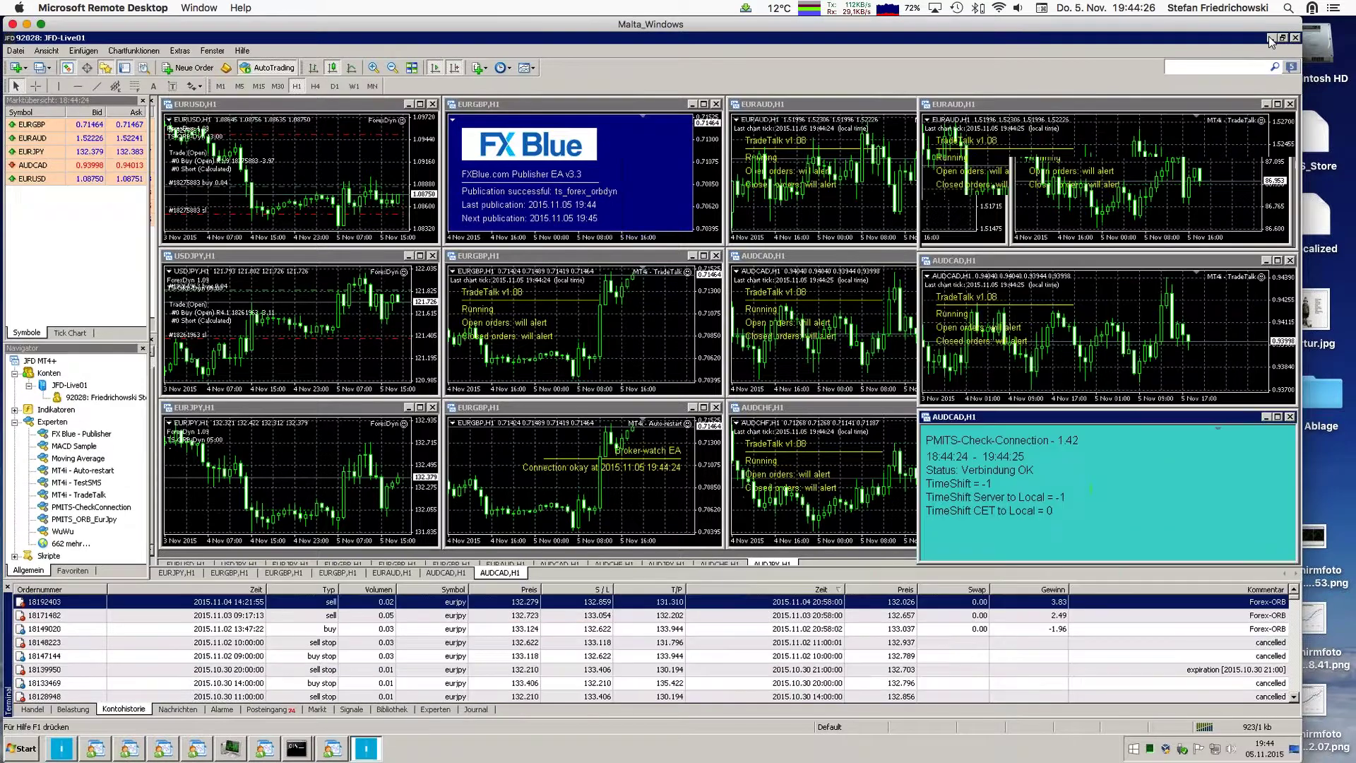
pyautogui.click(1269, 38)
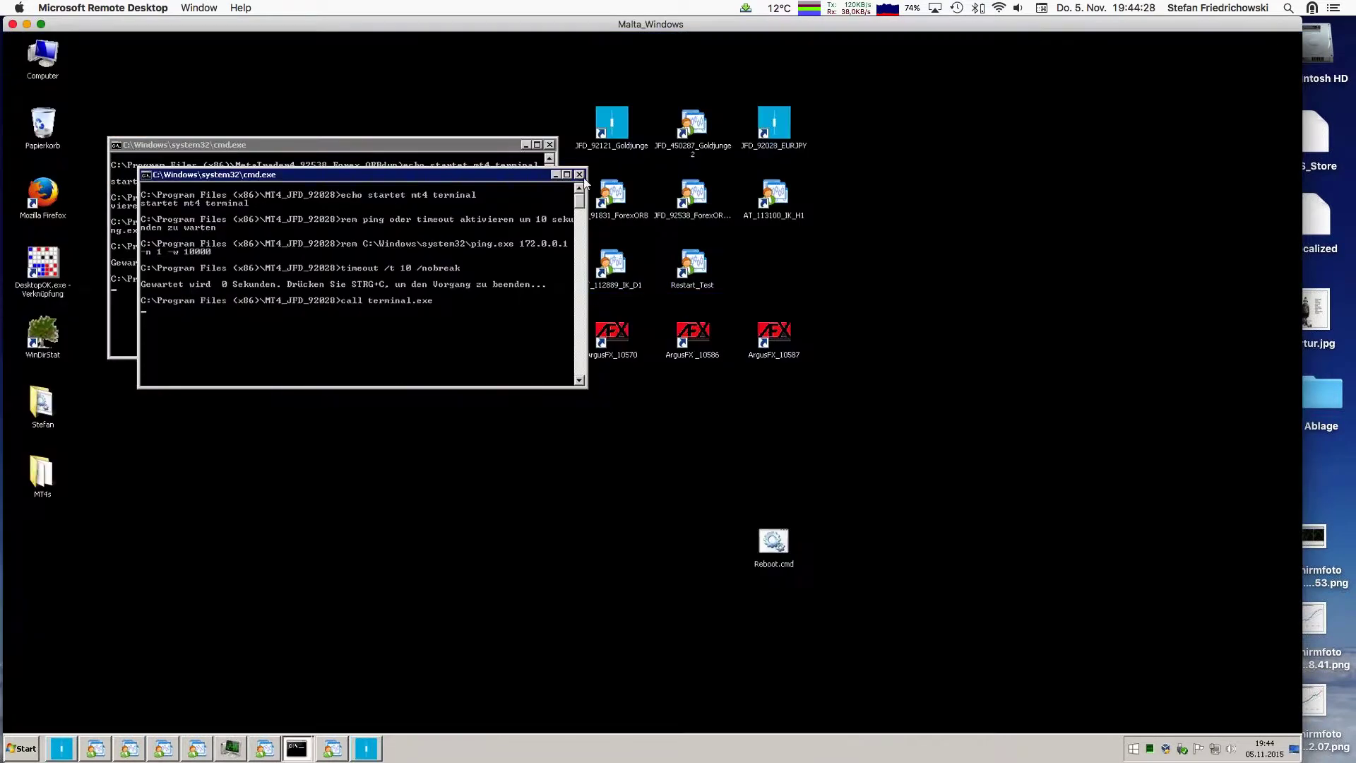
pyautogui.click(579, 174)
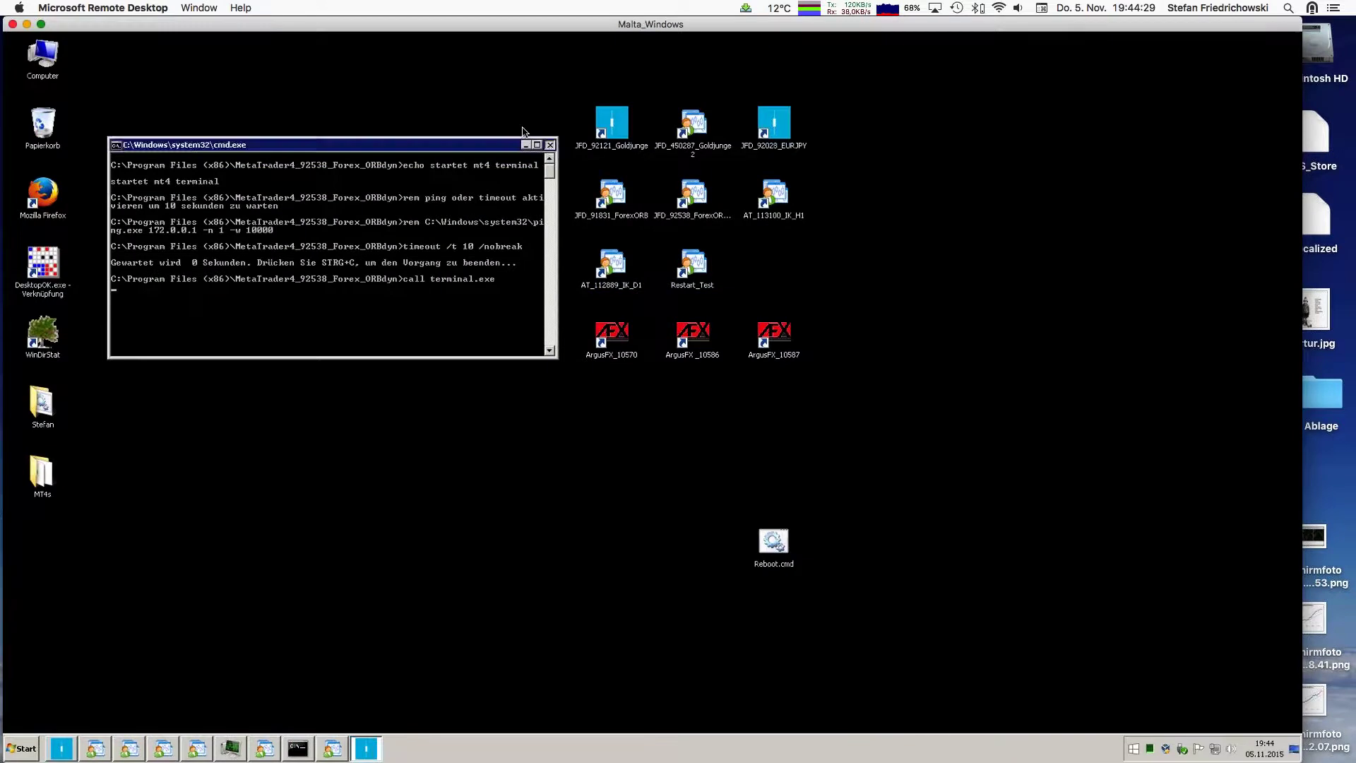
pyautogui.click(26, 24)
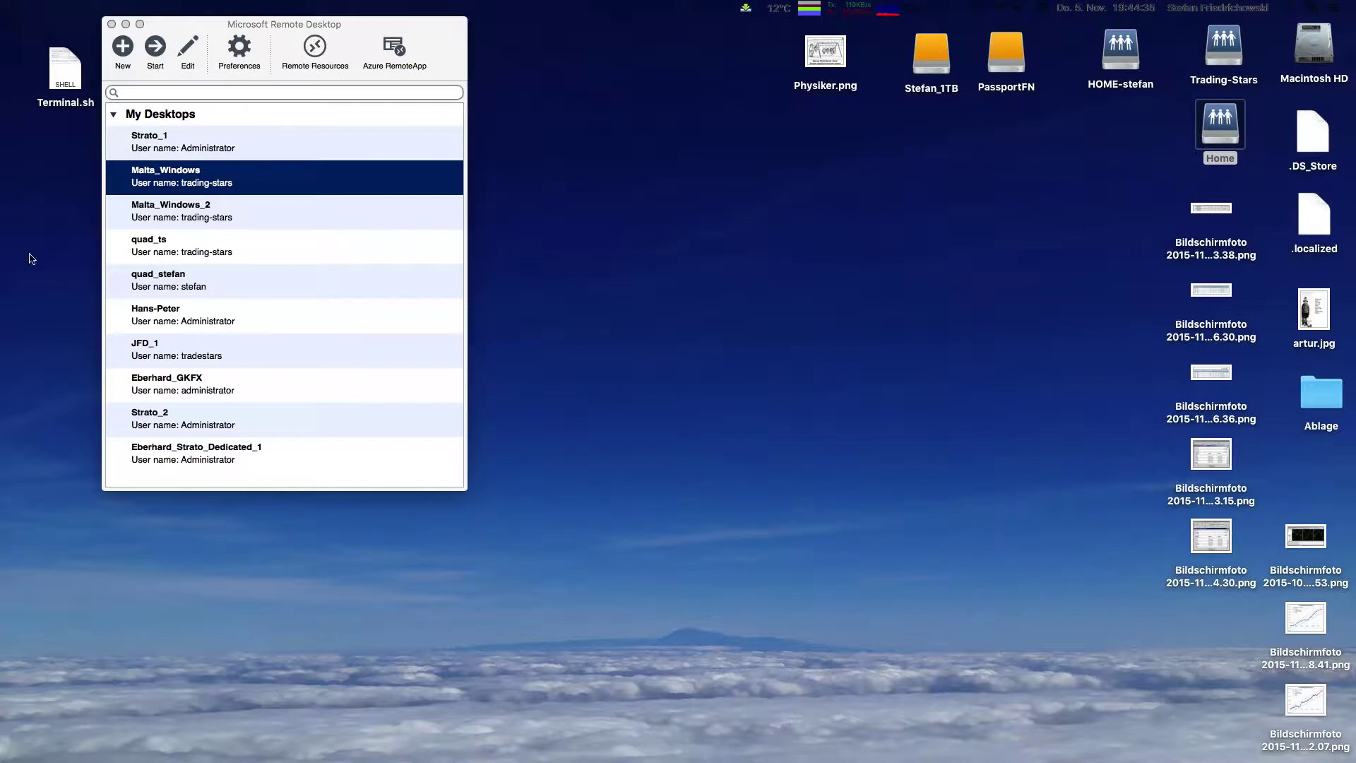
# Switch to Safari and examine the Forex Impulskerzen H1 and D1 account charts on the Trading-Stars performance page
pyautogui.moveTo(1, 264)
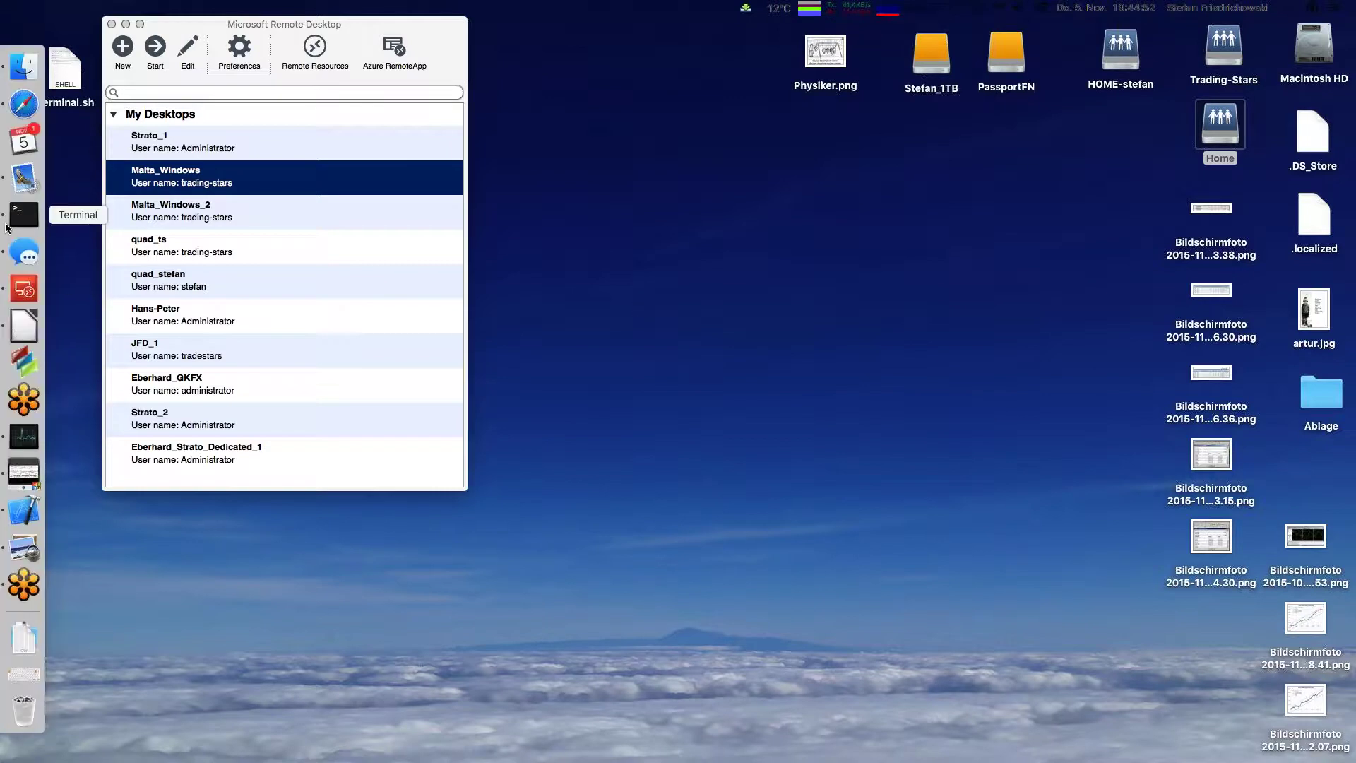
pyautogui.click(9, 104)
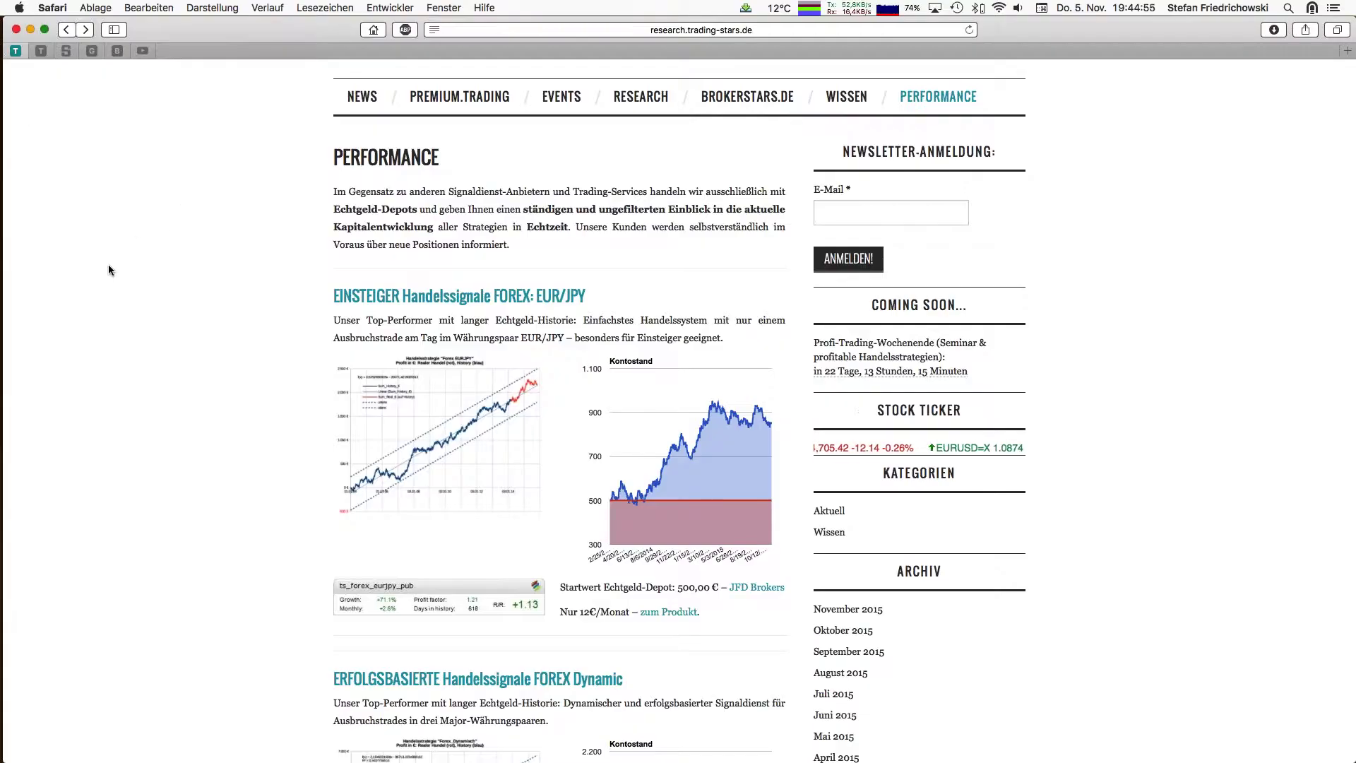
pyautogui.scroll(-15, 103, 275)
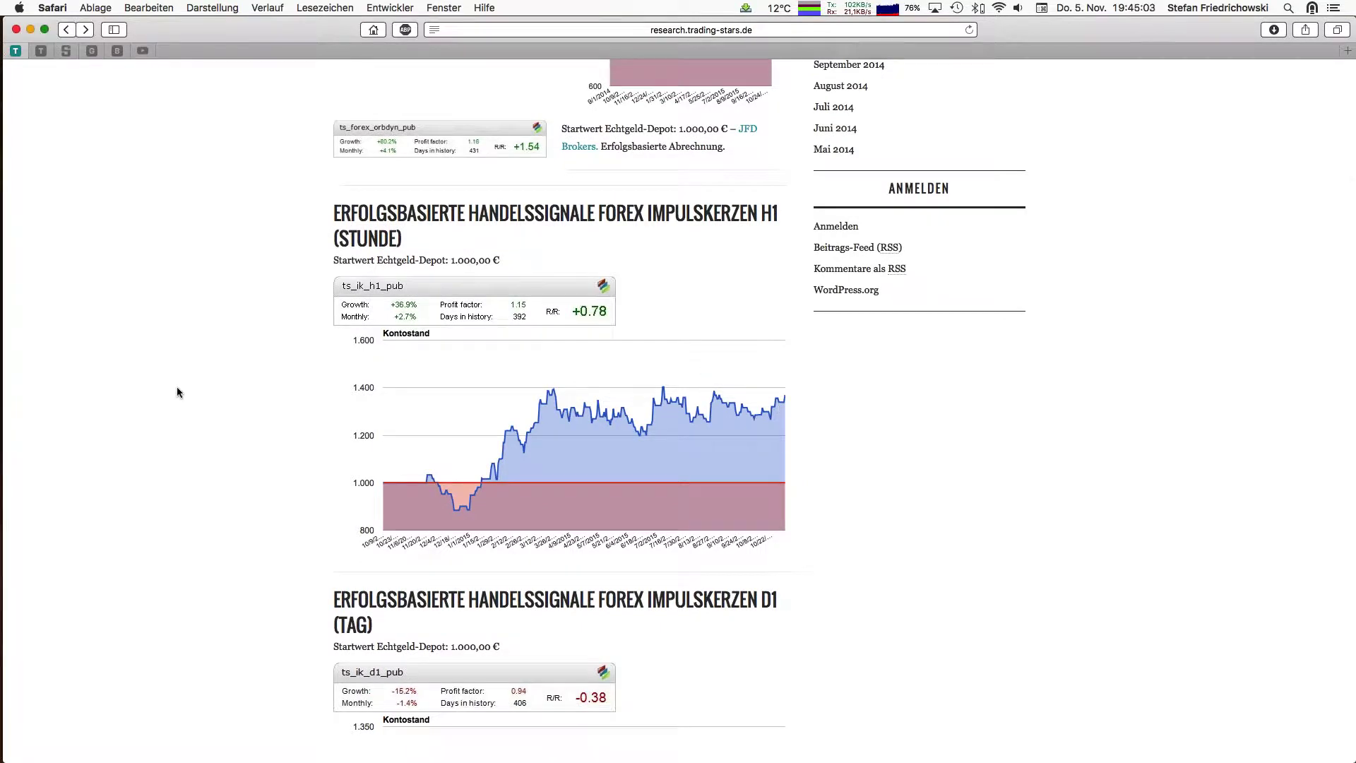
pyautogui.scroll(-6, 177, 393)
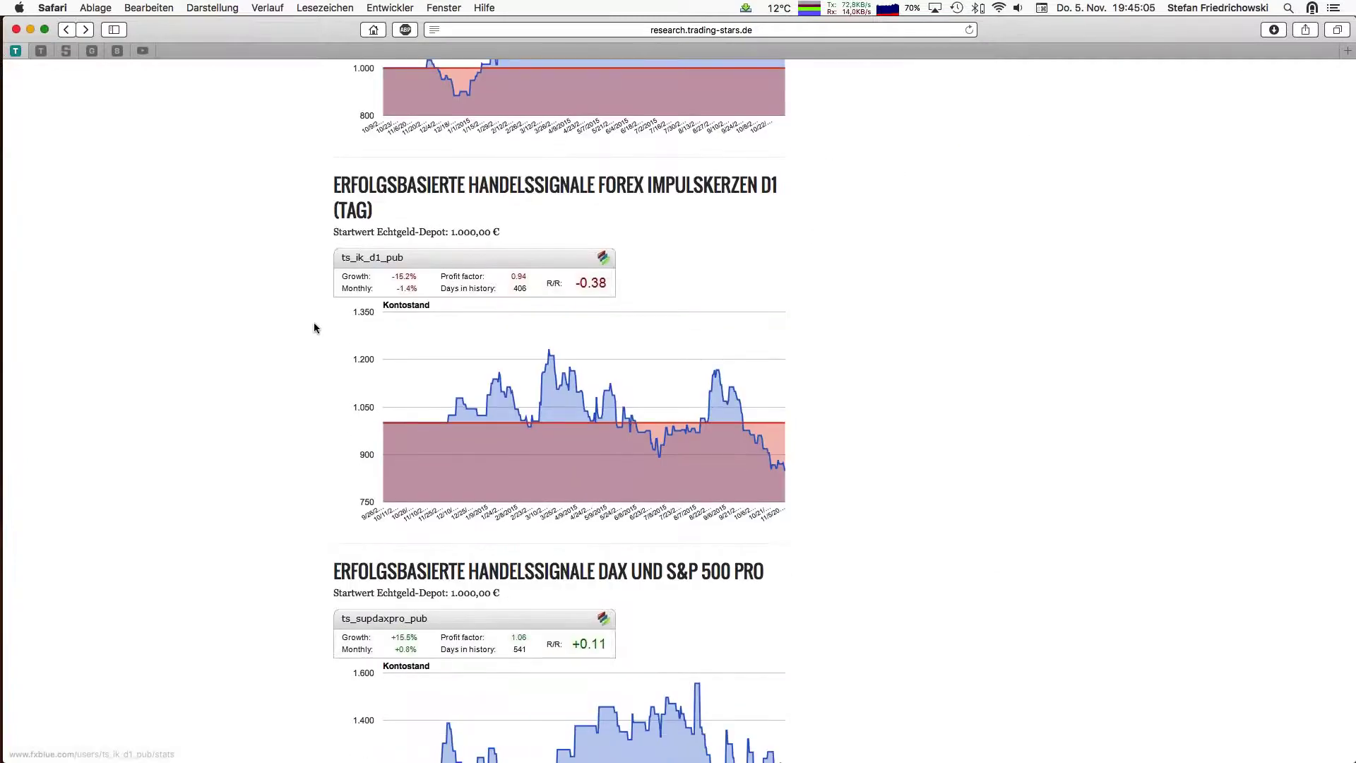
pyautogui.moveTo(728, 401)
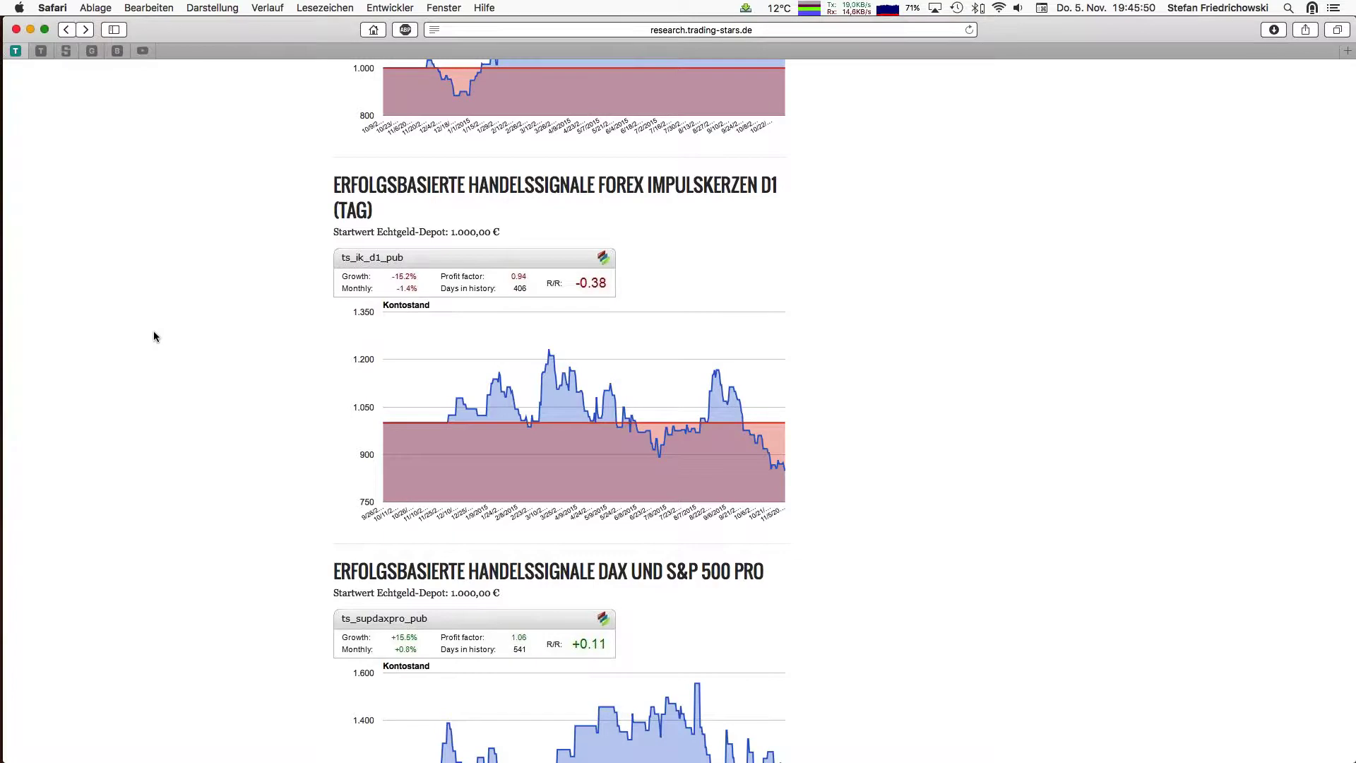
# Examine the DAX und S&P 500 Pro results and the DAX End-of-Day 1.0 and 4.0 balance charts
pyautogui.scroll(-5, 154, 331)
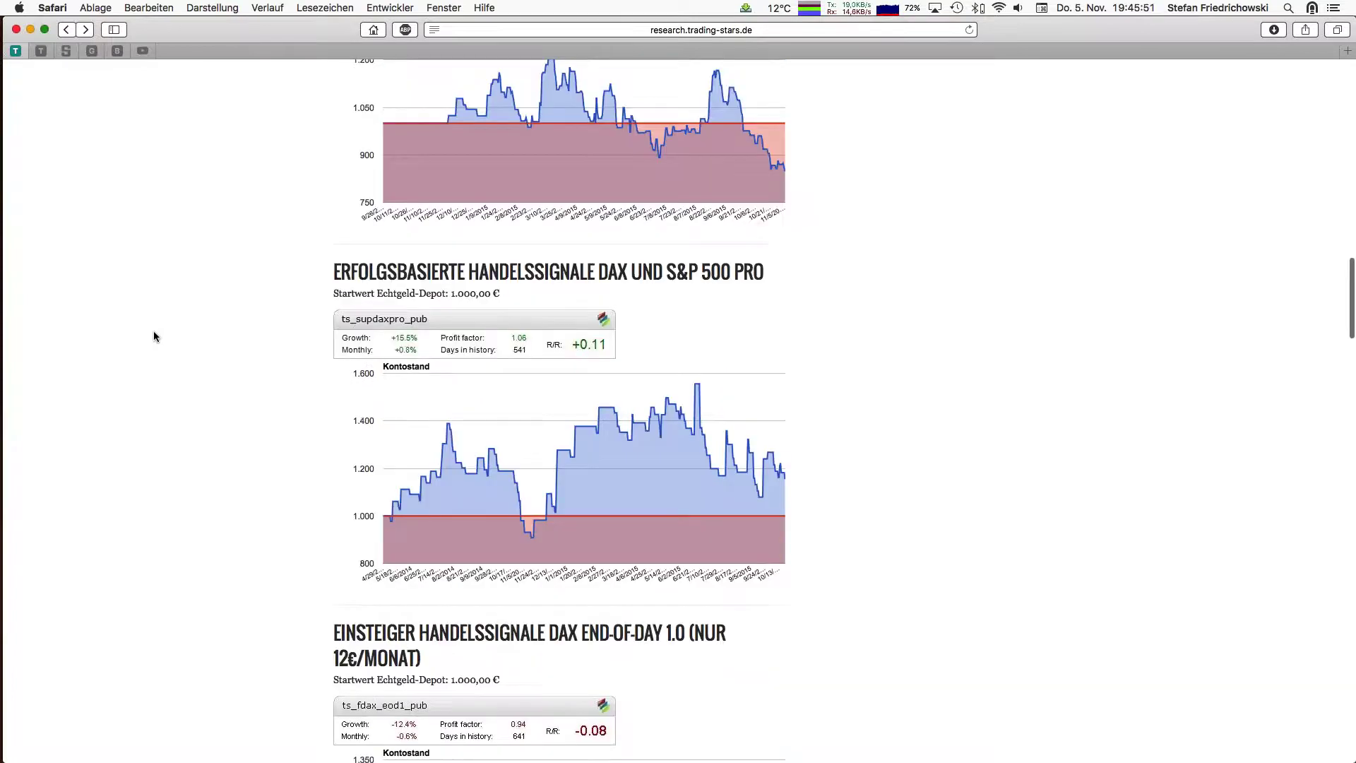
pyautogui.scroll(-1, 153, 326)
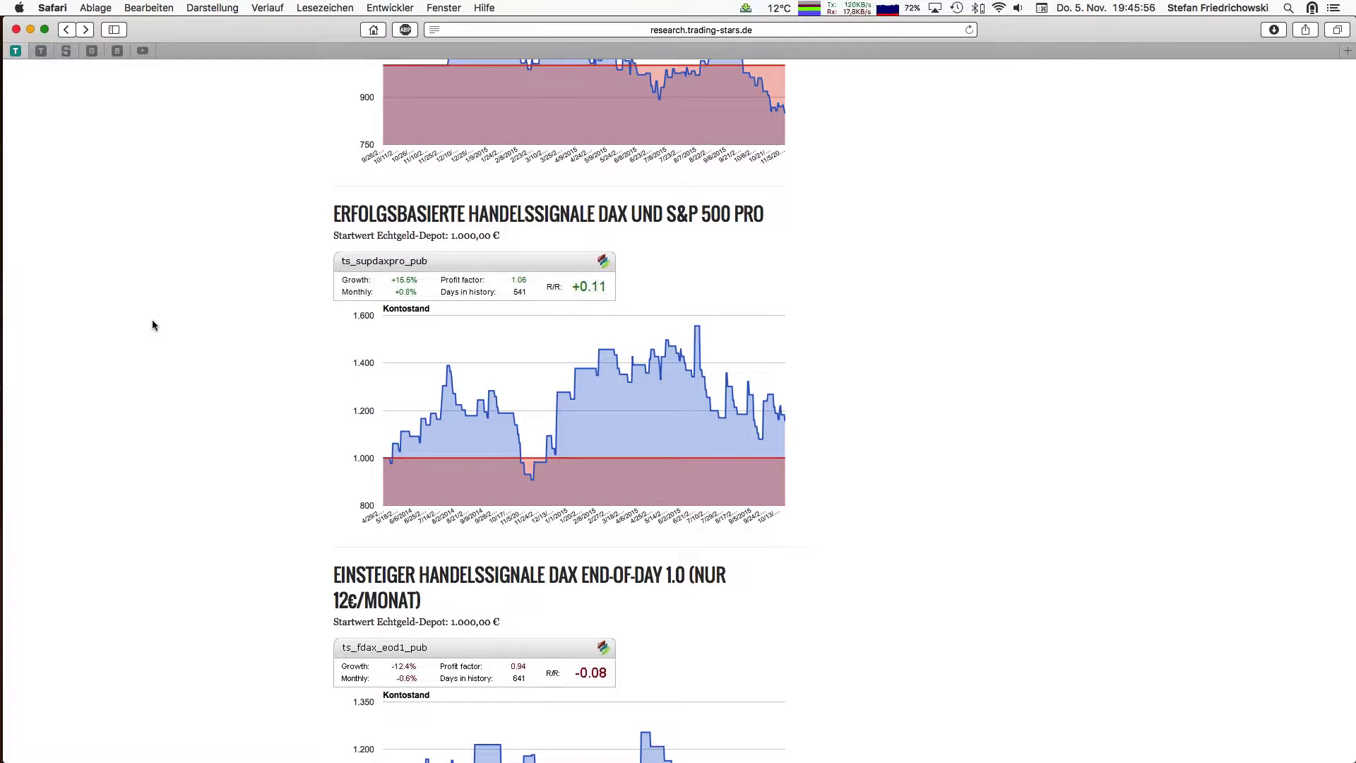
pyautogui.scroll(-4, 153, 325)
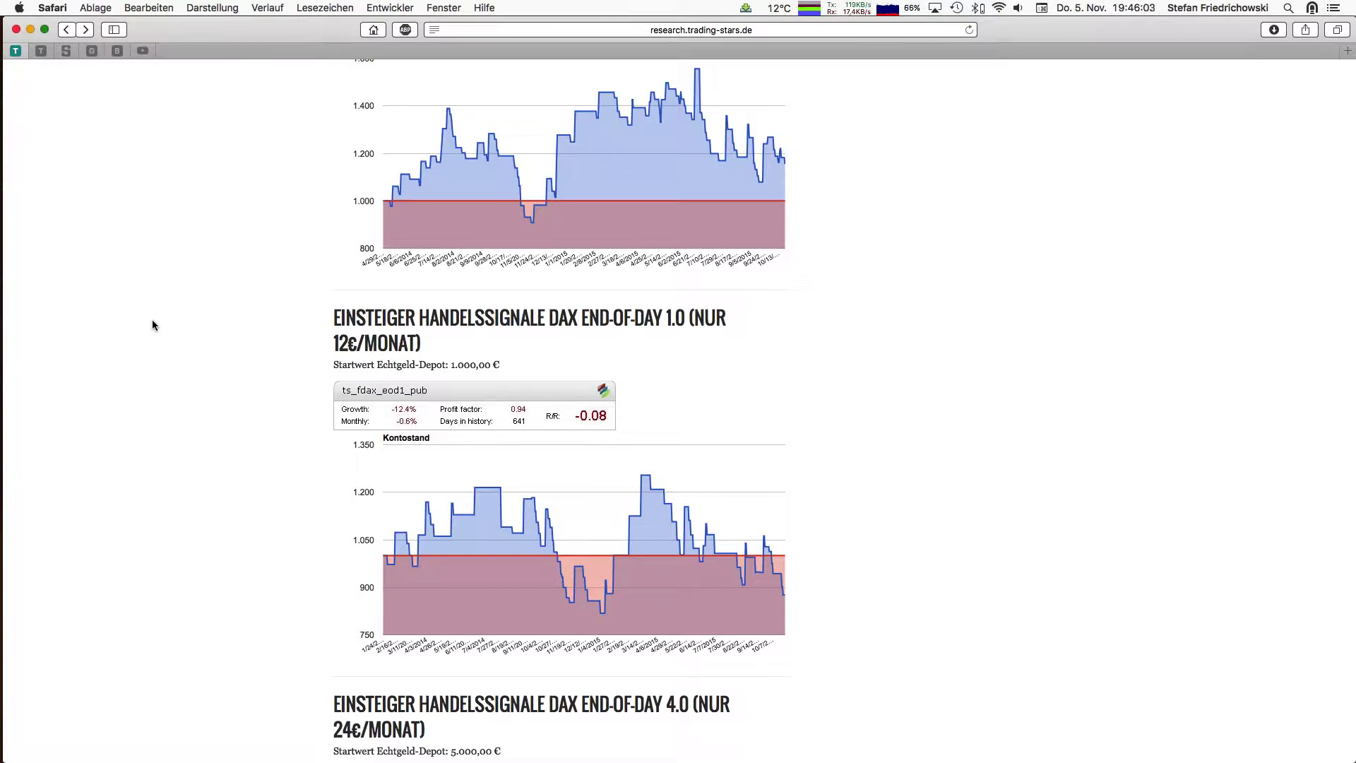
pyautogui.scroll(-4, 153, 325)
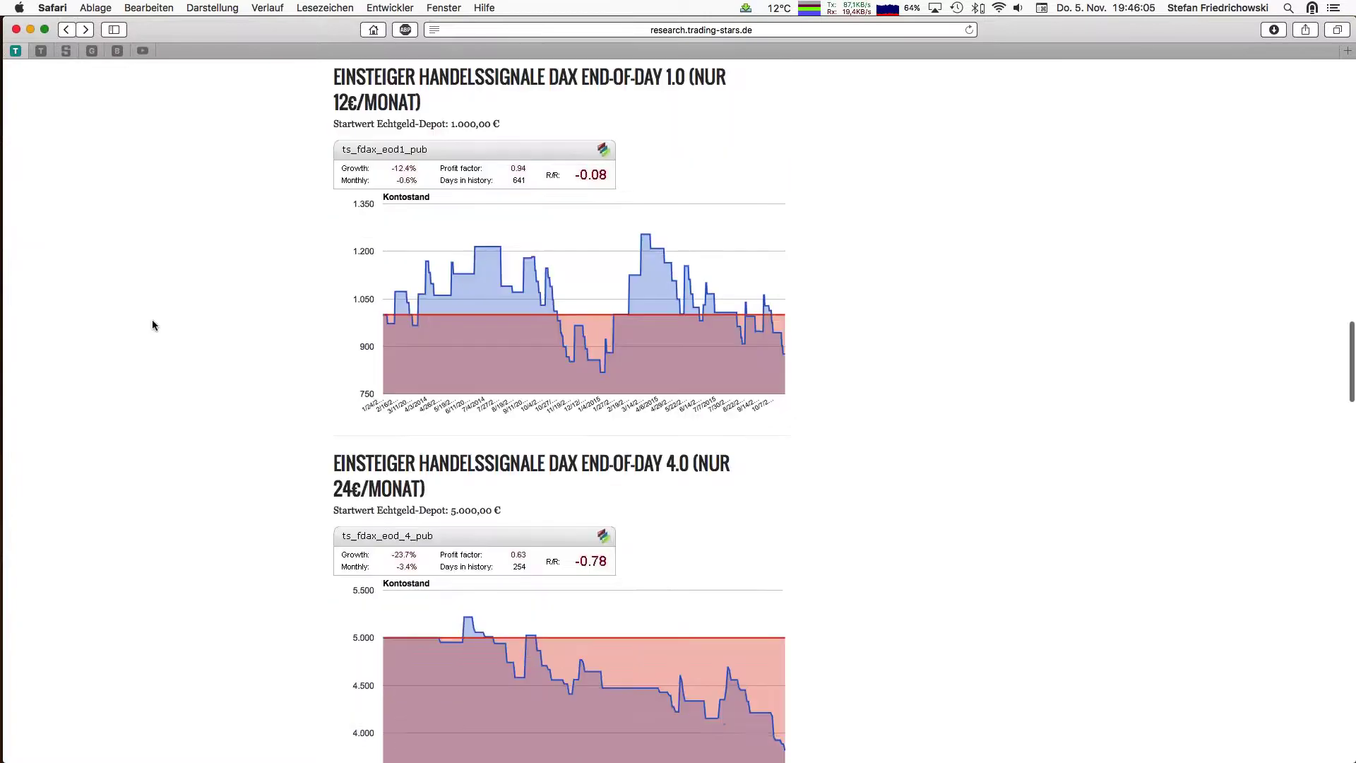
pyautogui.scroll(-1, 153, 324)
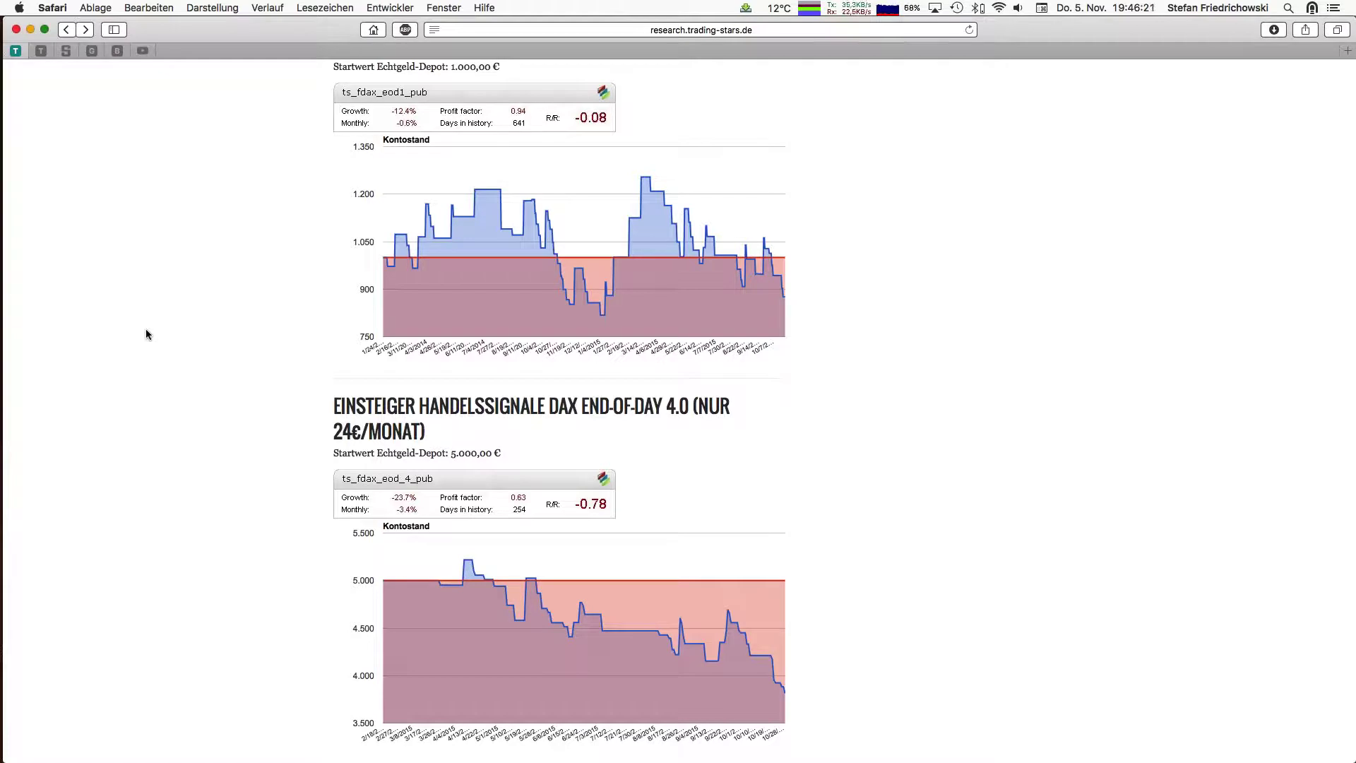
# Examine the balance chart for active trading of the 30 DAX stocks and compare it with the neighbouring strategies
pyautogui.scroll(-10, 146, 329)
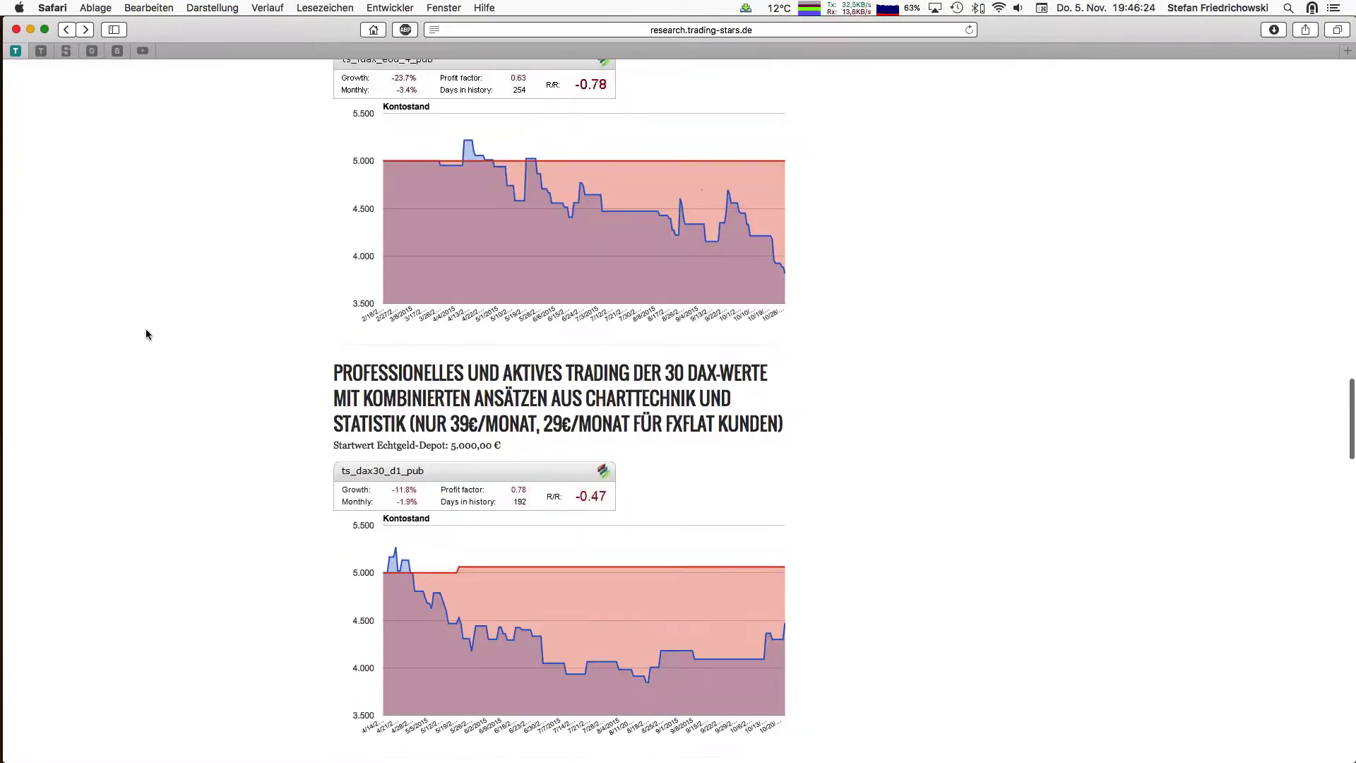
pyautogui.scroll(-3, 146, 334)
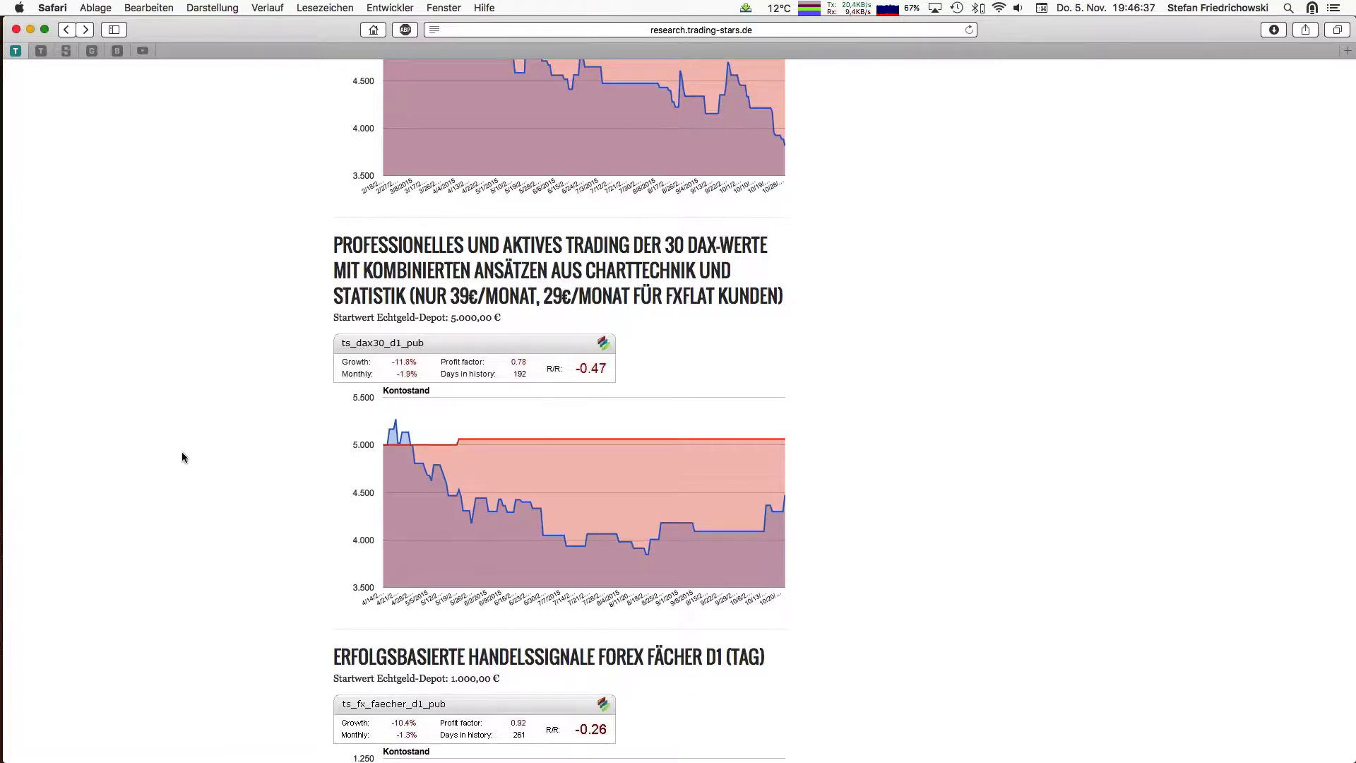
pyautogui.scroll(-5, 181, 457)
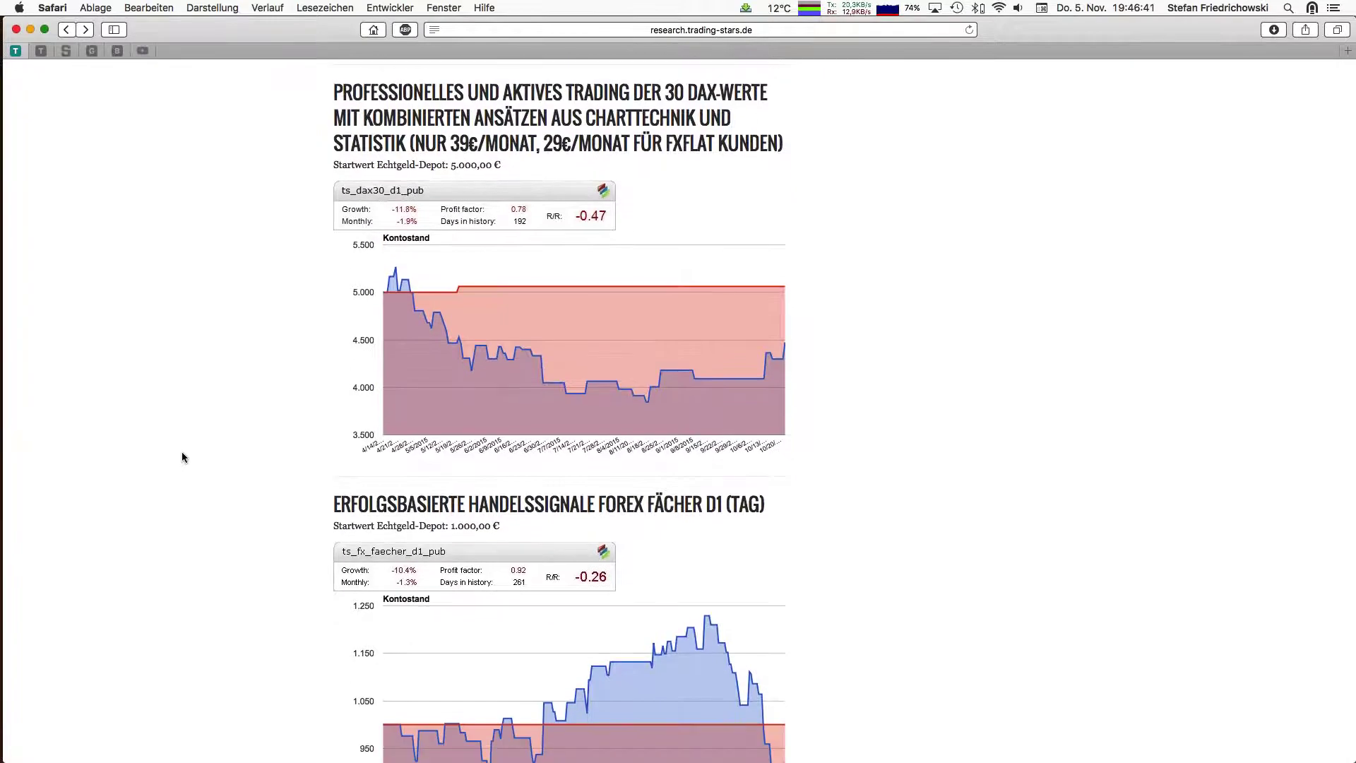
pyautogui.scroll(-3, 182, 457)
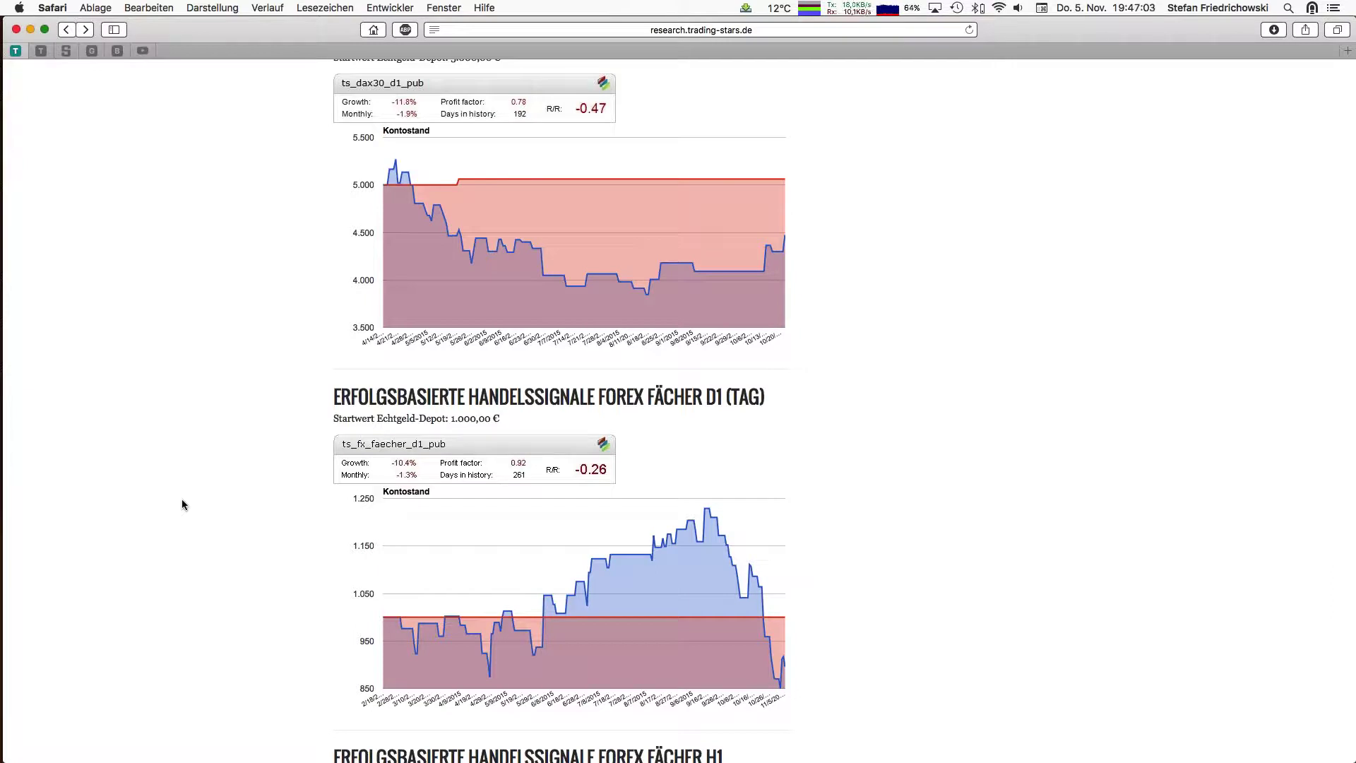
pyautogui.scroll(6, 182, 505)
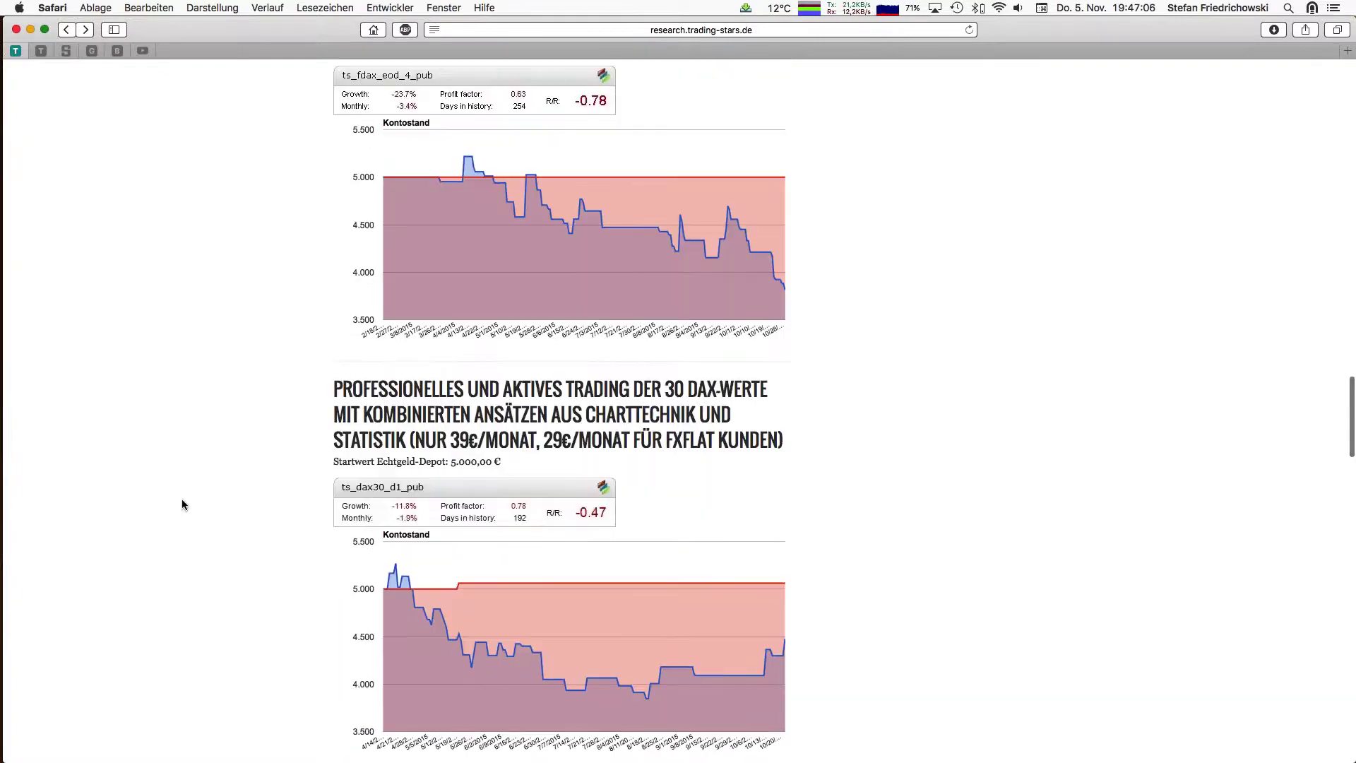
pyautogui.scroll(-7, 182, 504)
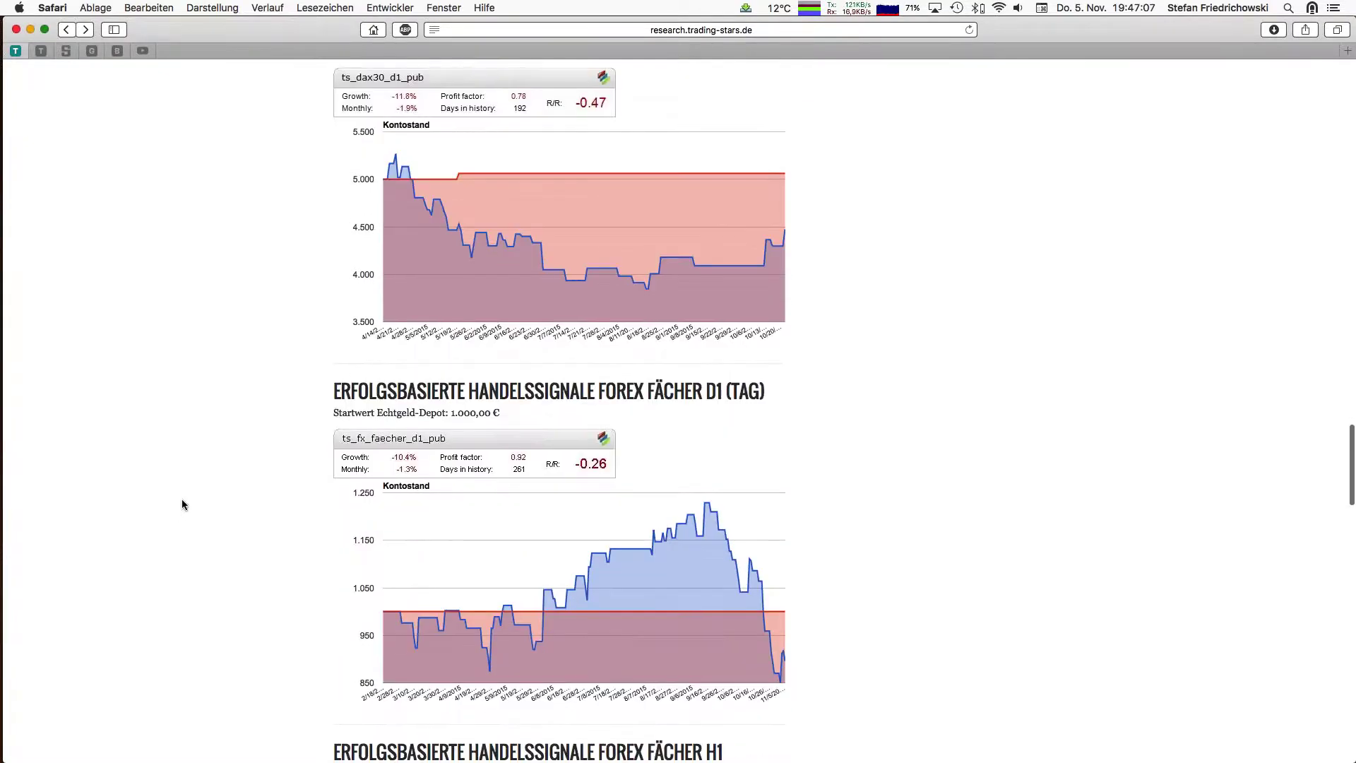
# Examine the account balance charts of the Forex Fächer D1 and Forex Fächer H1 signal strategies
pyautogui.scroll(-1, 182, 504)
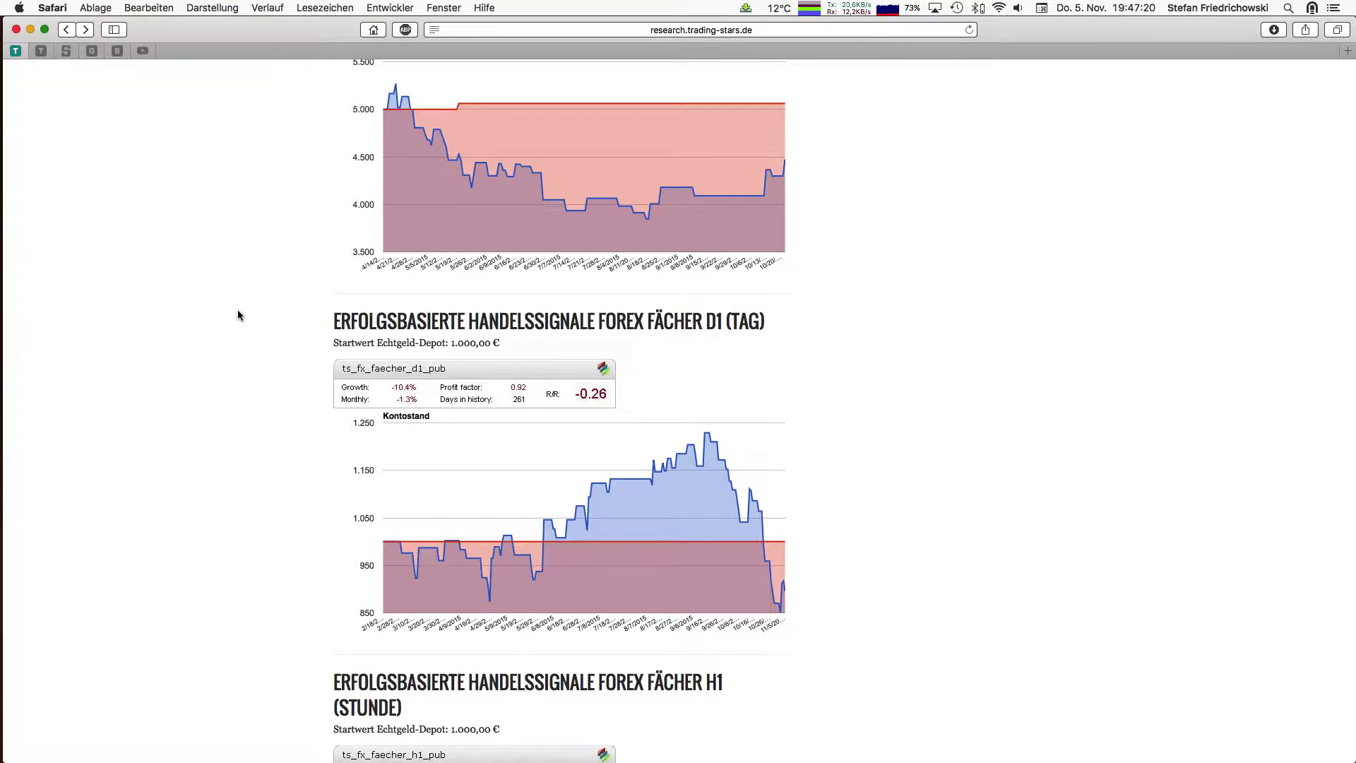
pyautogui.scroll(-5, 238, 316)
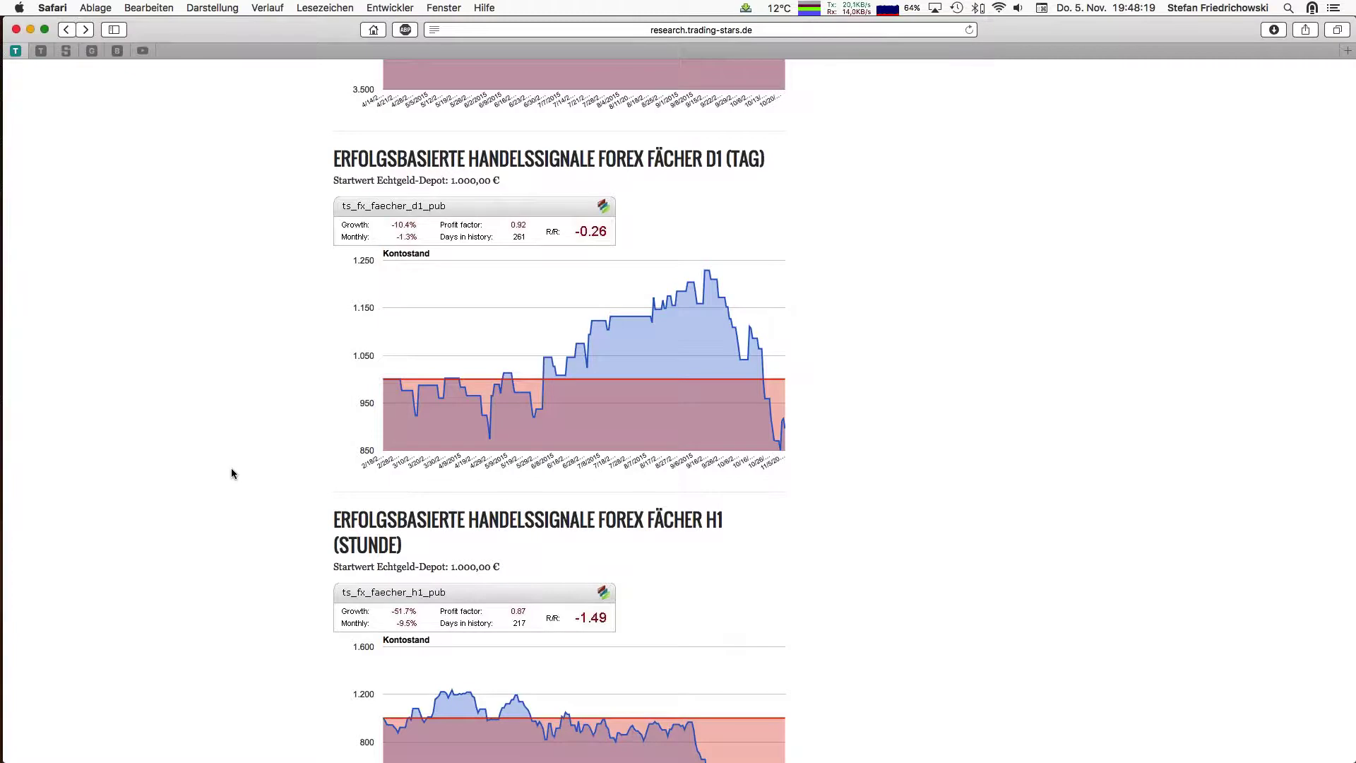
pyautogui.scroll(-1, 233, 473)
pyautogui.scroll(-2, 233, 473)
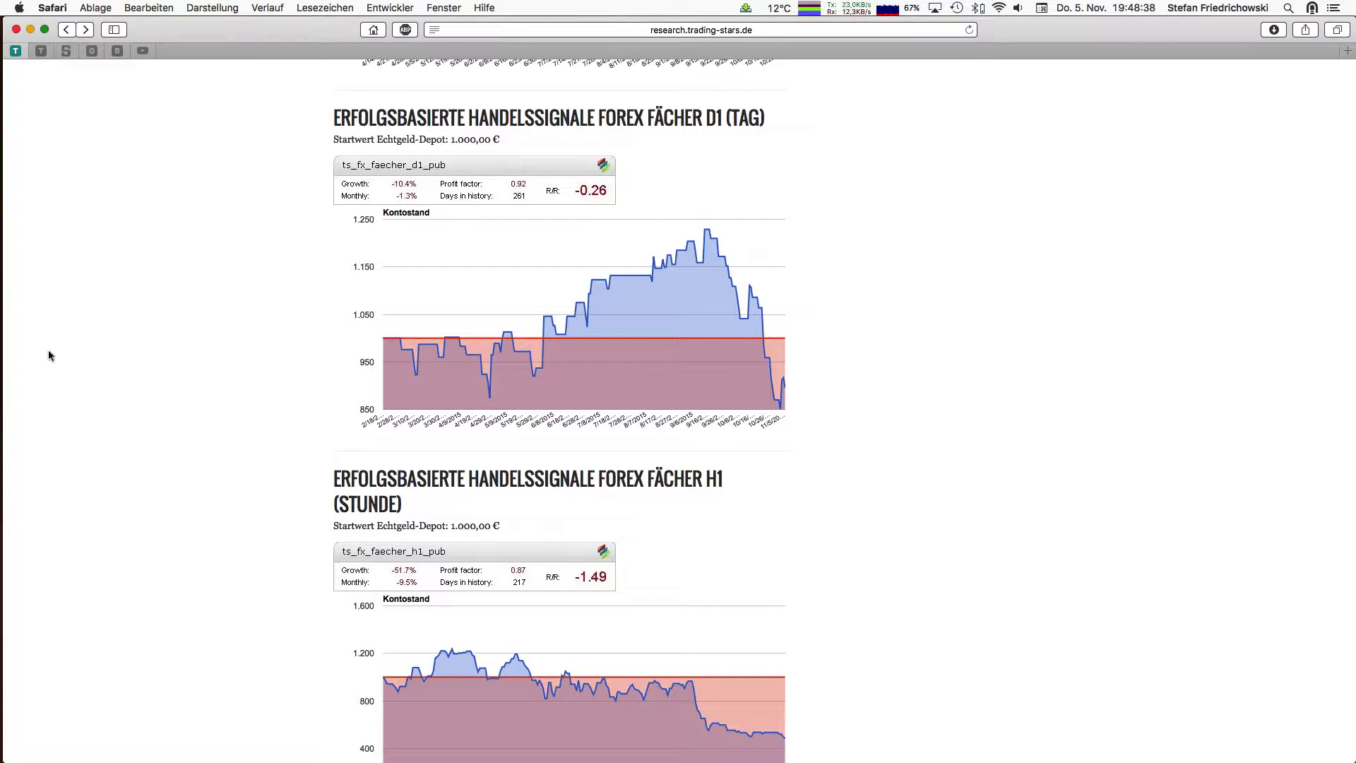
pyautogui.moveTo(2, 334)
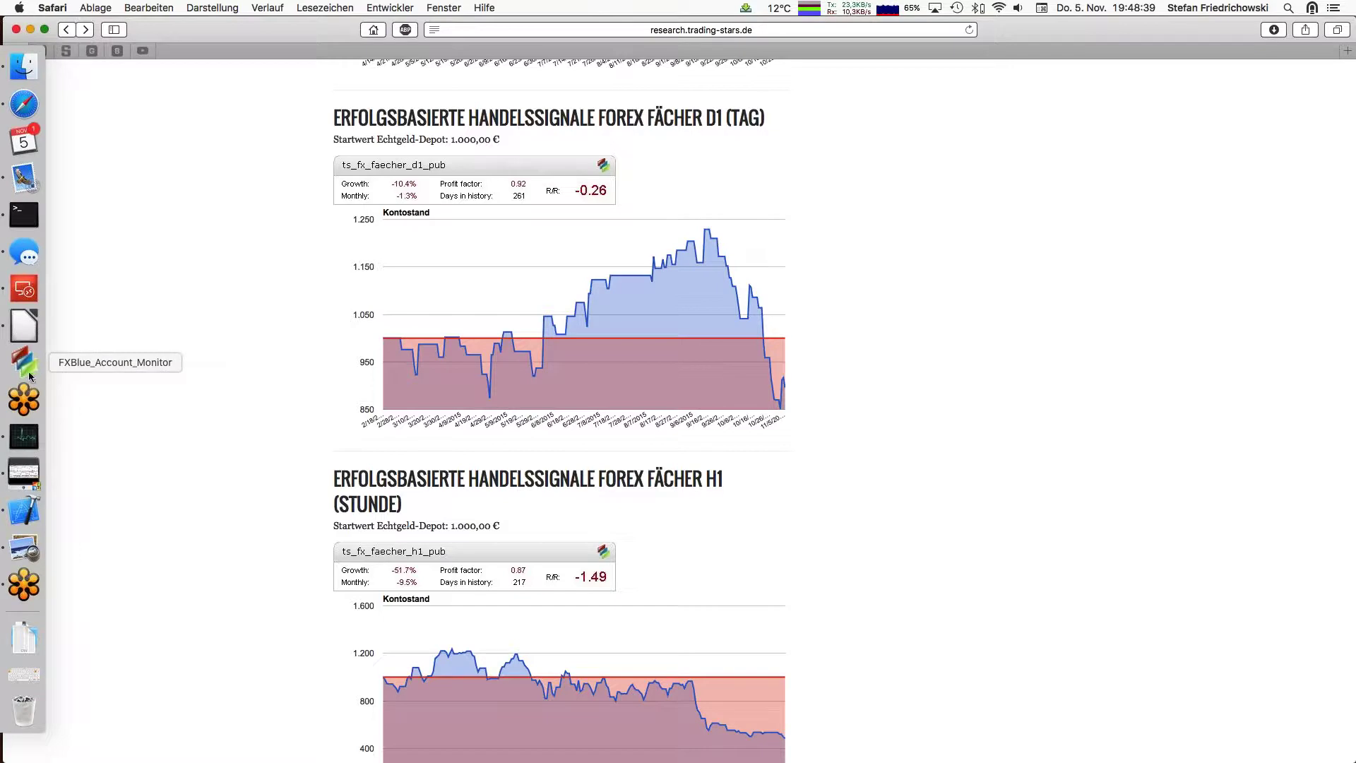
pyautogui.click(21, 292)
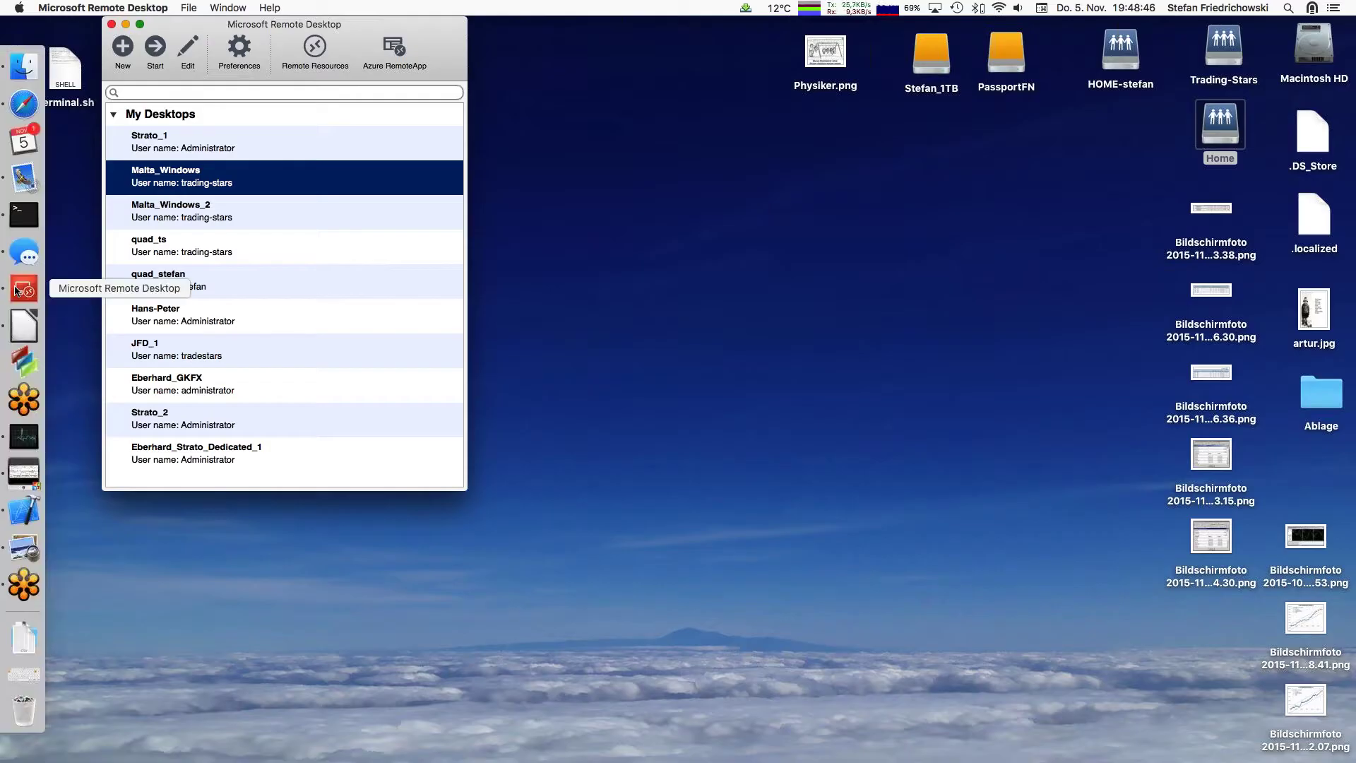
pyautogui.rightClick(17, 290)
pyautogui.click(106, 185)
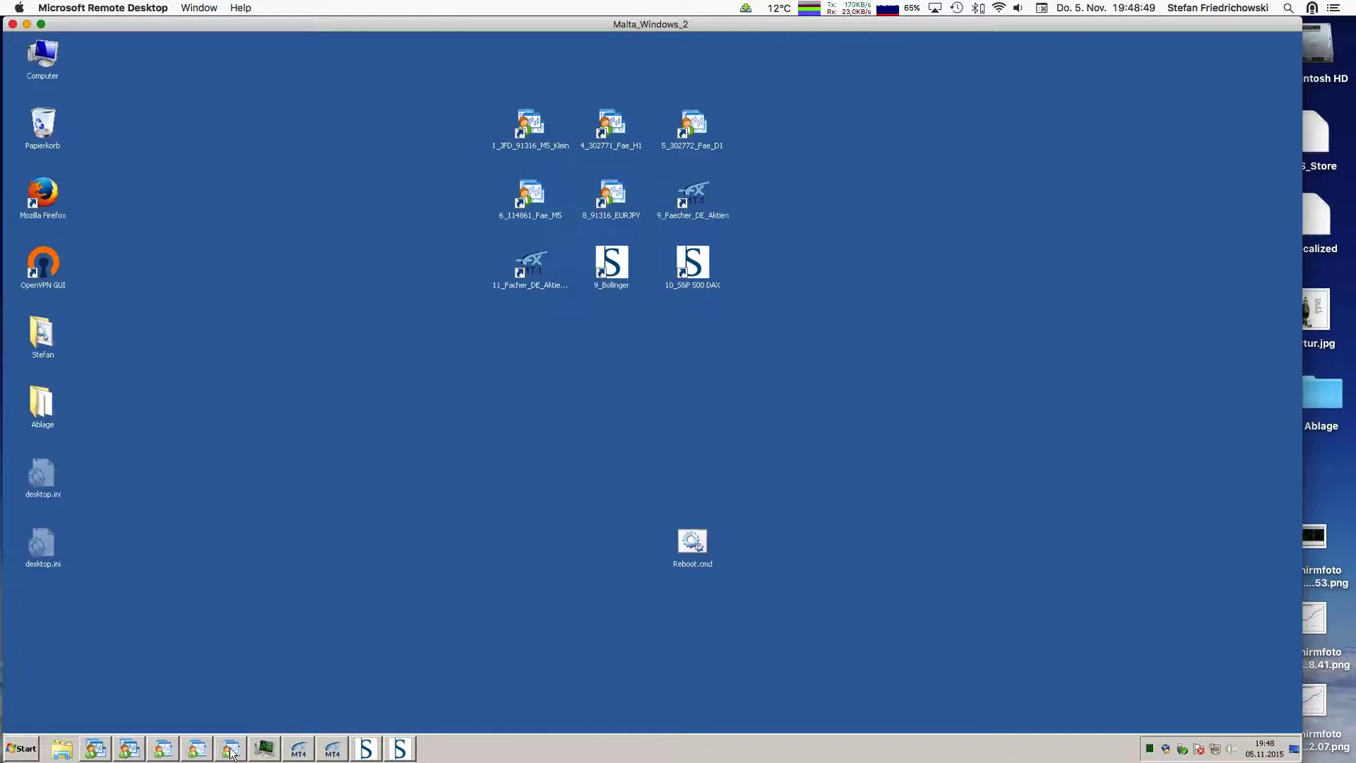
pyautogui.moveTo(231, 755)
pyautogui.moveTo(188, 750)
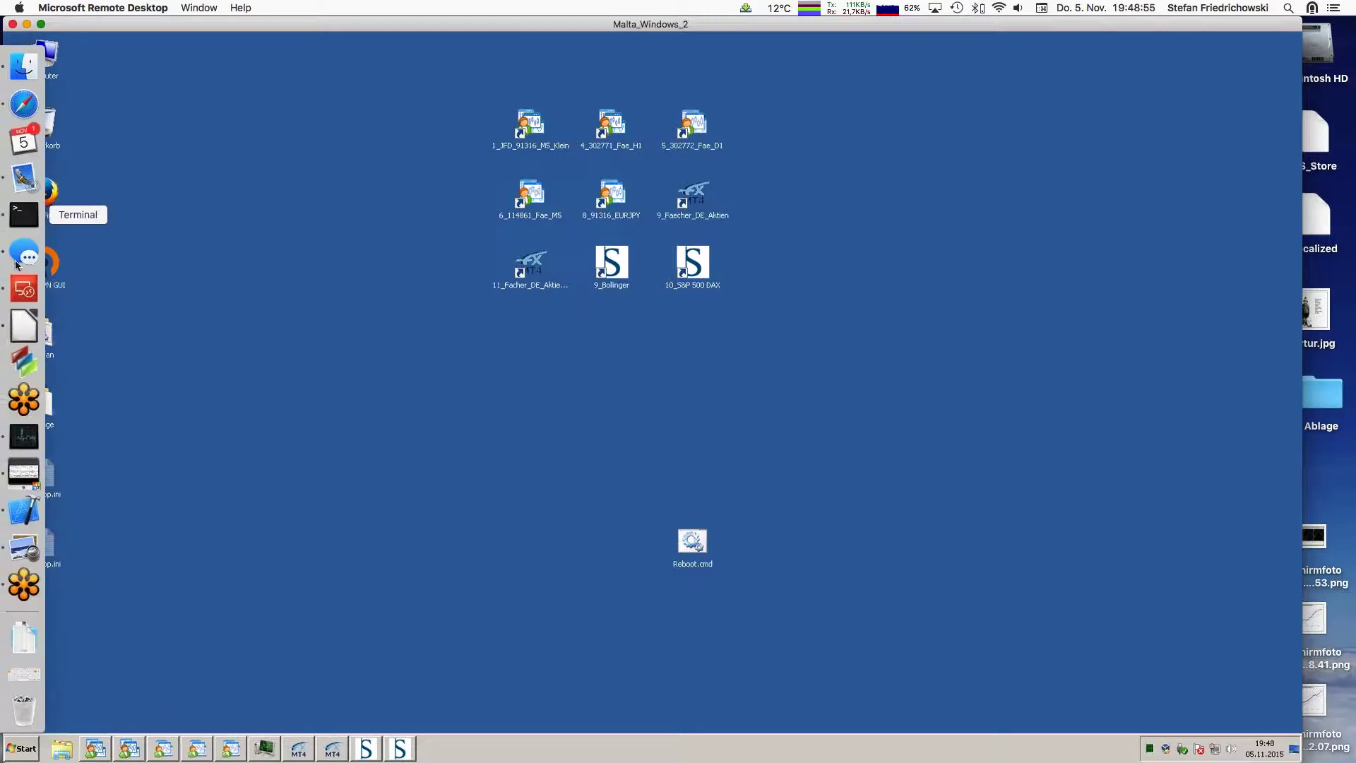
# Bring up the Malta_Windows remote desktop session
pyautogui.rightClick(35, 290)
pyautogui.click(112, 212)
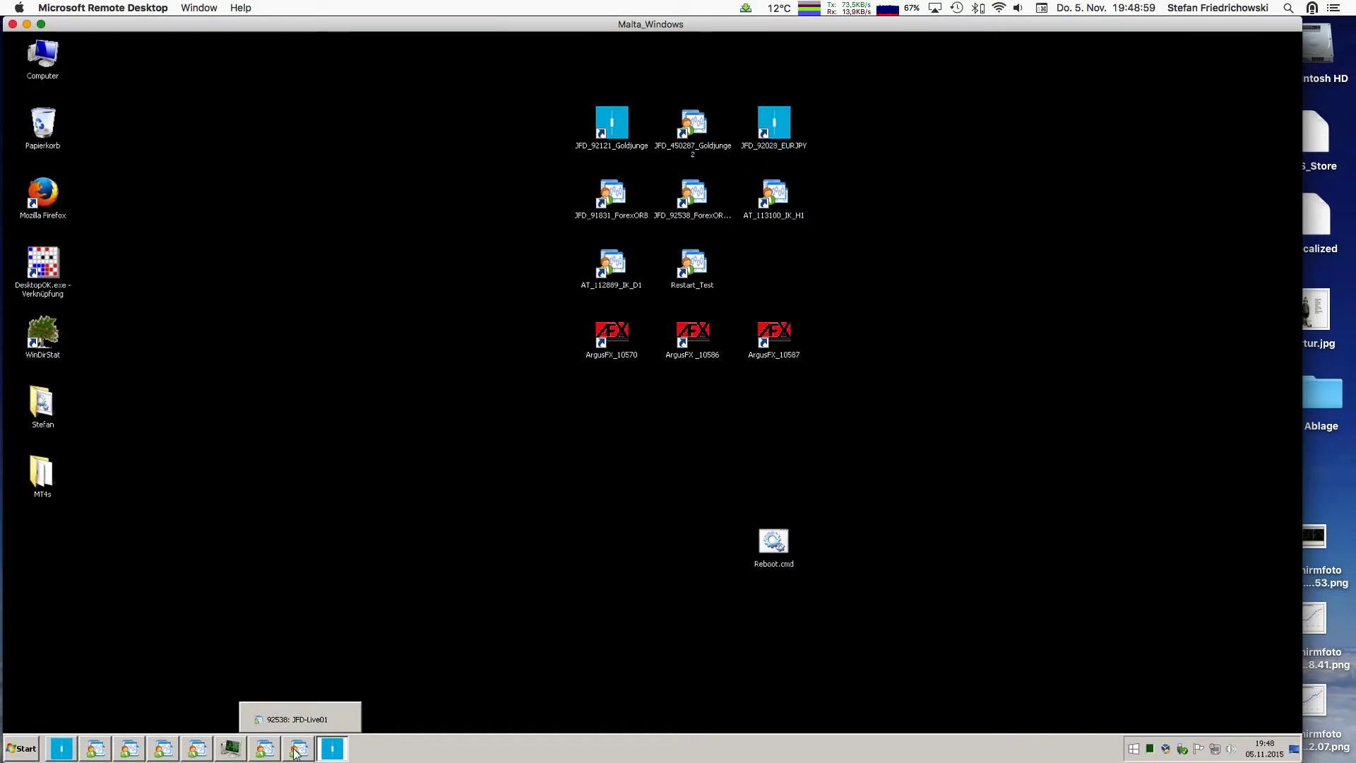
# Examine the closed USDJPY buy trade in the JFD-Live01 account history, and minimise both remote desktop windows
pyautogui.click(297, 751)
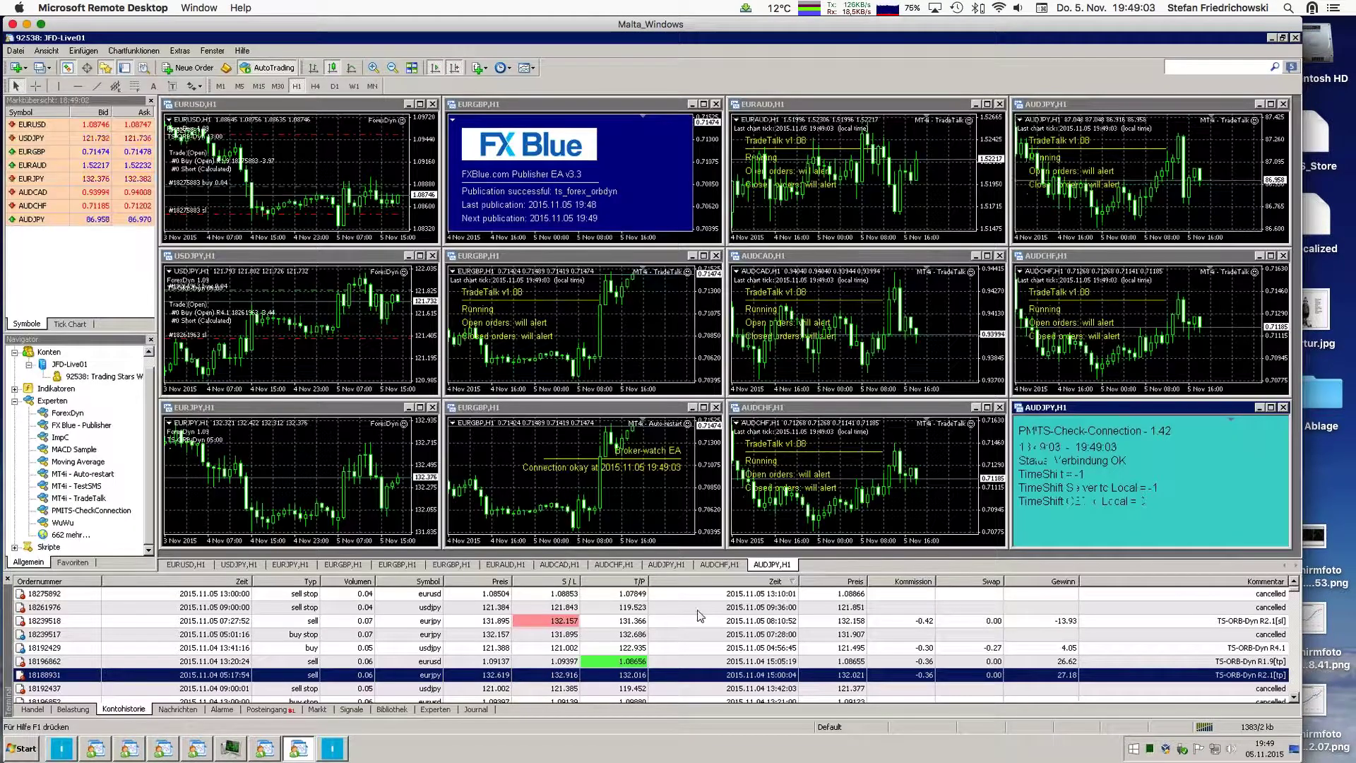
pyautogui.click(701, 650)
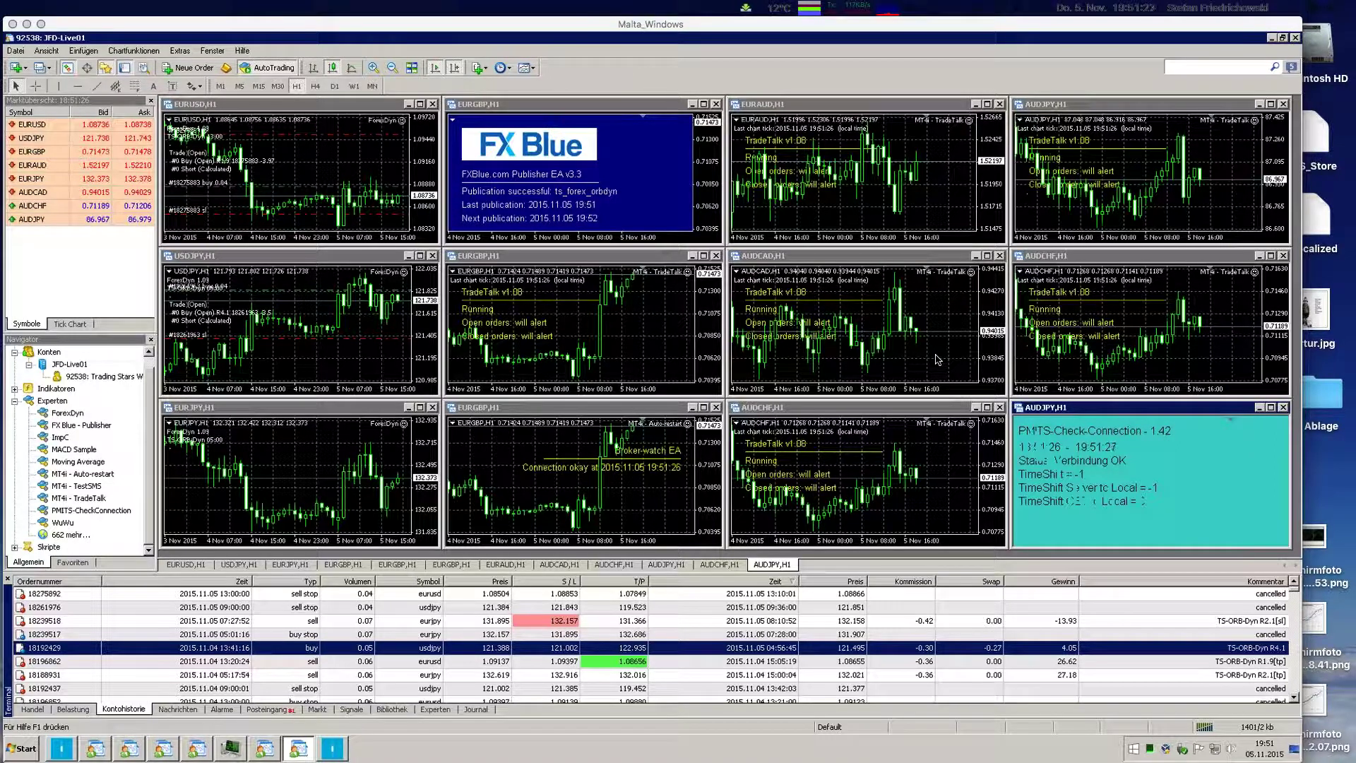
pyautogui.click(26, 24)
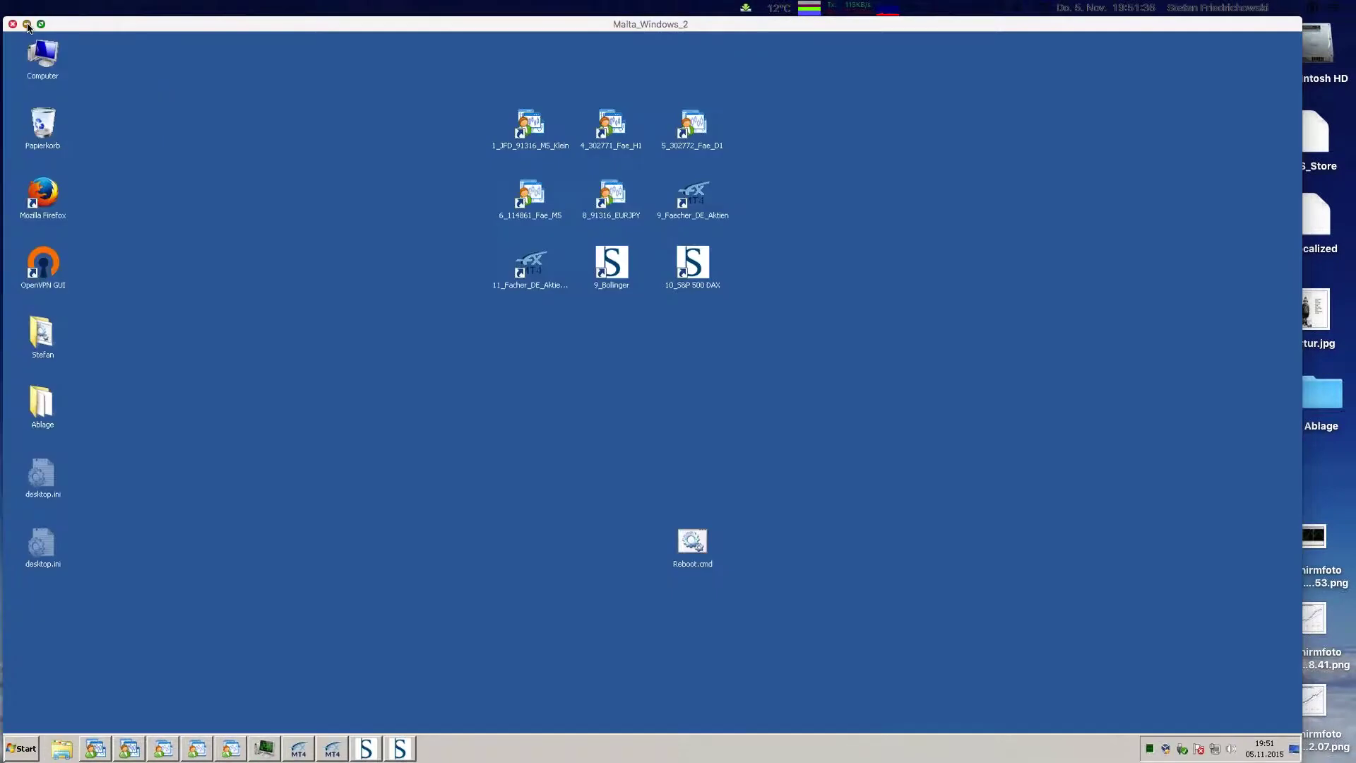
pyautogui.click(27, 25)
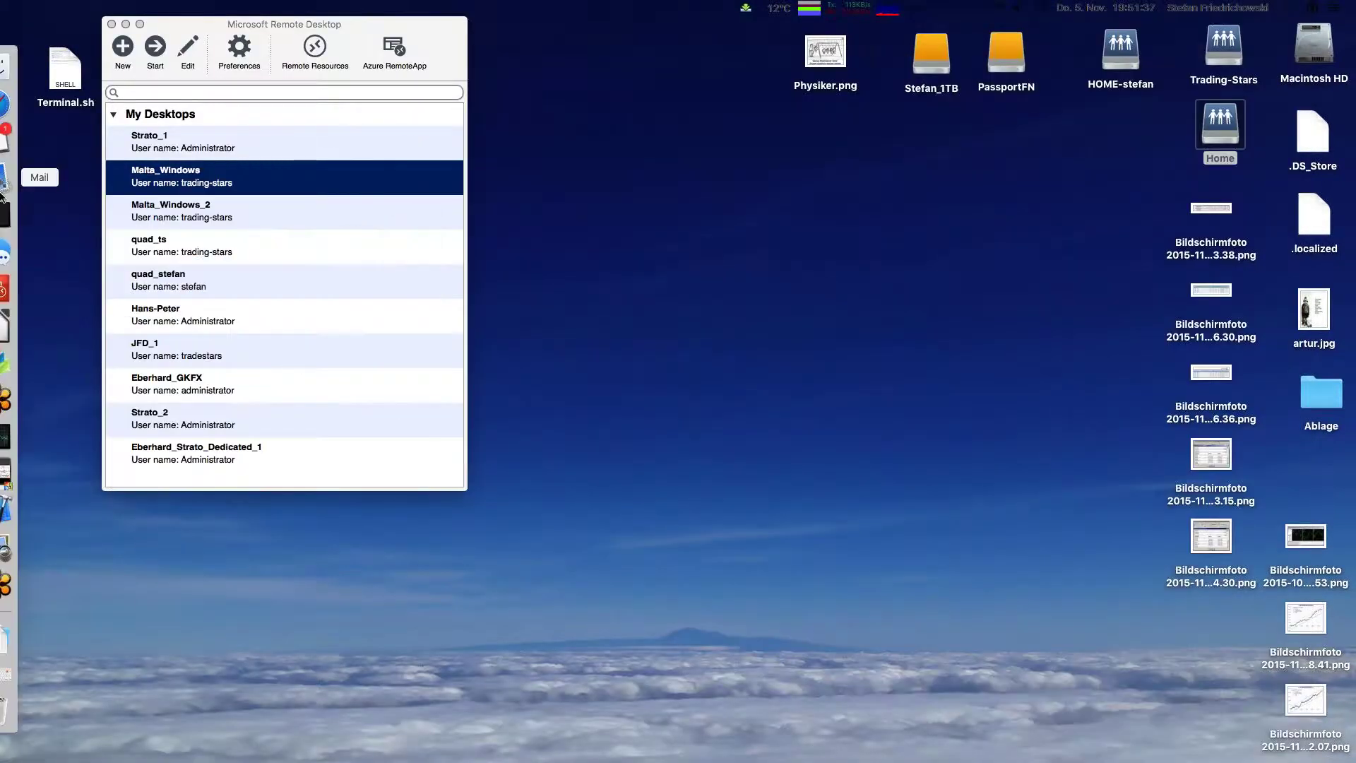
# Switch to the Trading-Stars performance page in Safari and examine the Forex Fächer H1 and M5 balance charts
pyautogui.hotkey('ctrl', 'Left')
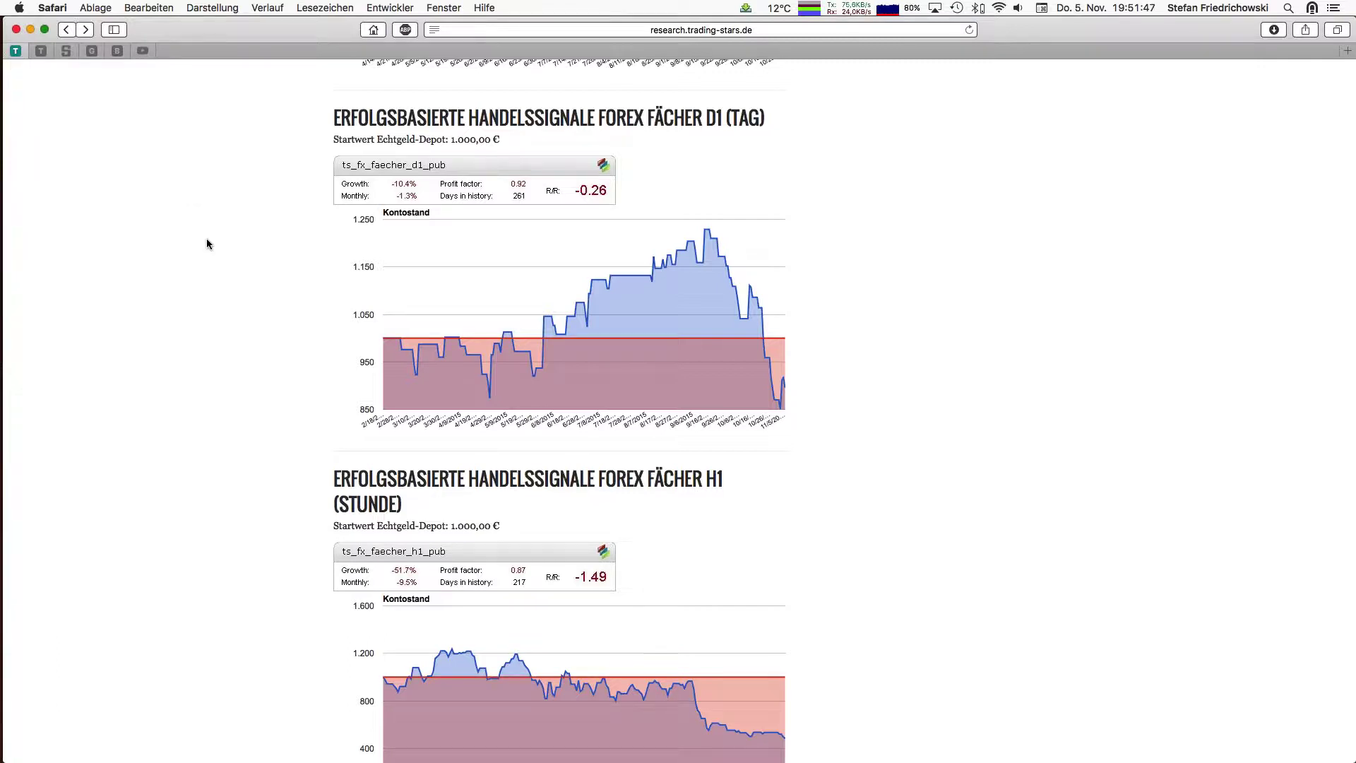
pyautogui.scroll(-6, 207, 241)
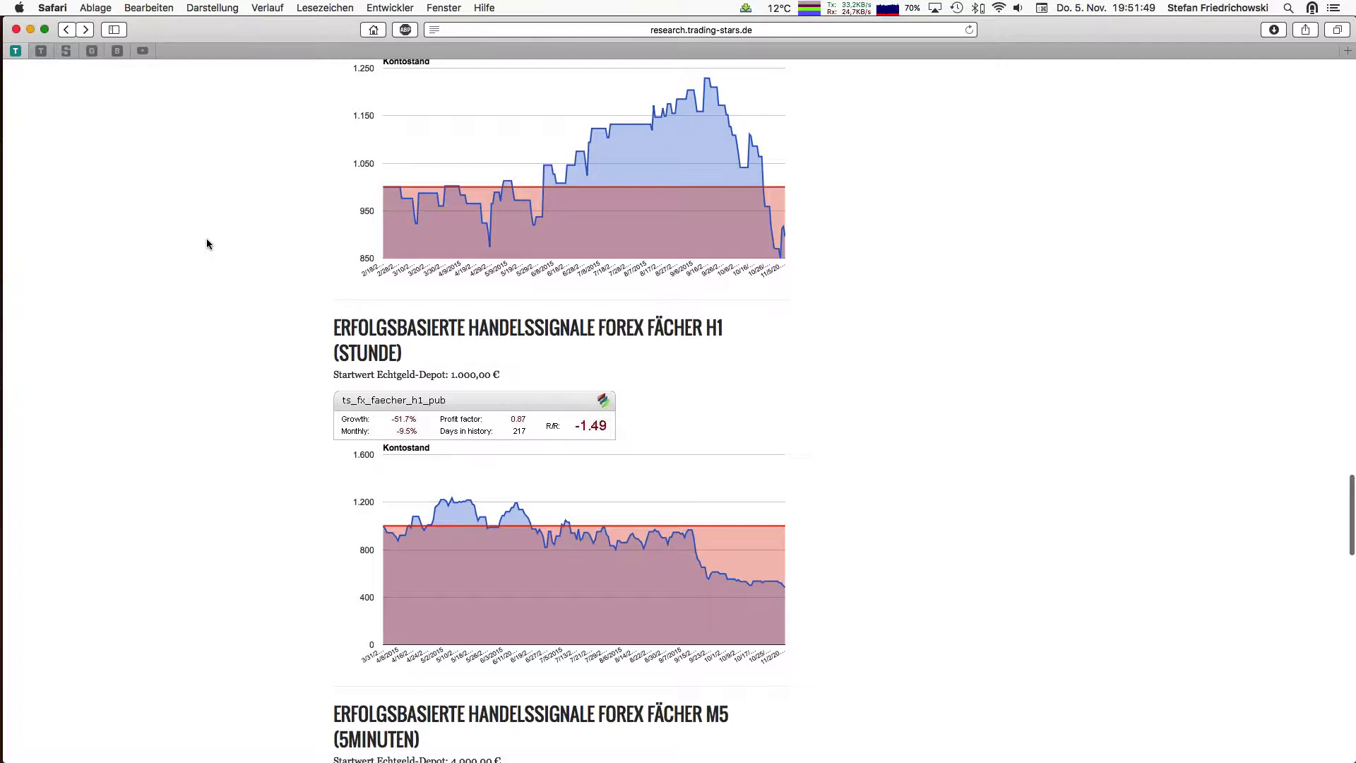
pyautogui.scroll(2, 206, 244)
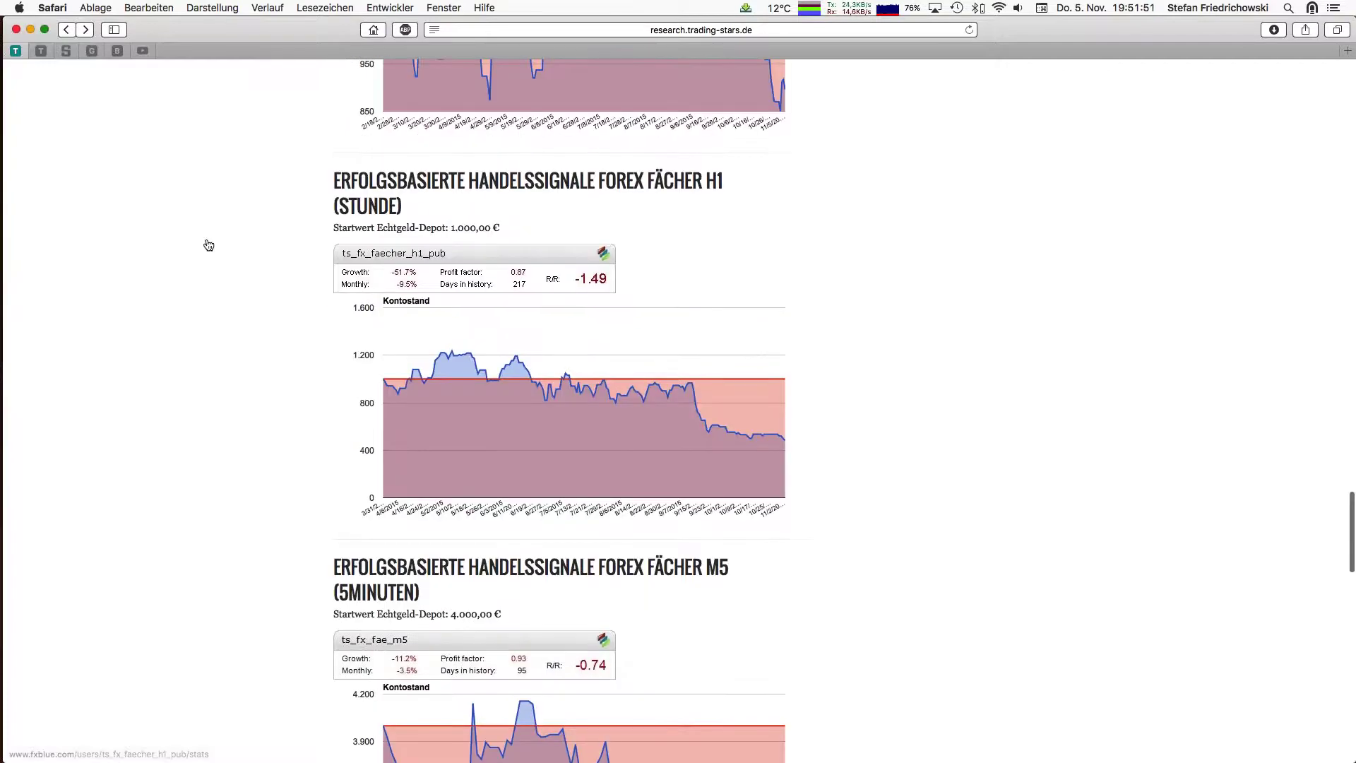
pyautogui.moveTo(757, 438)
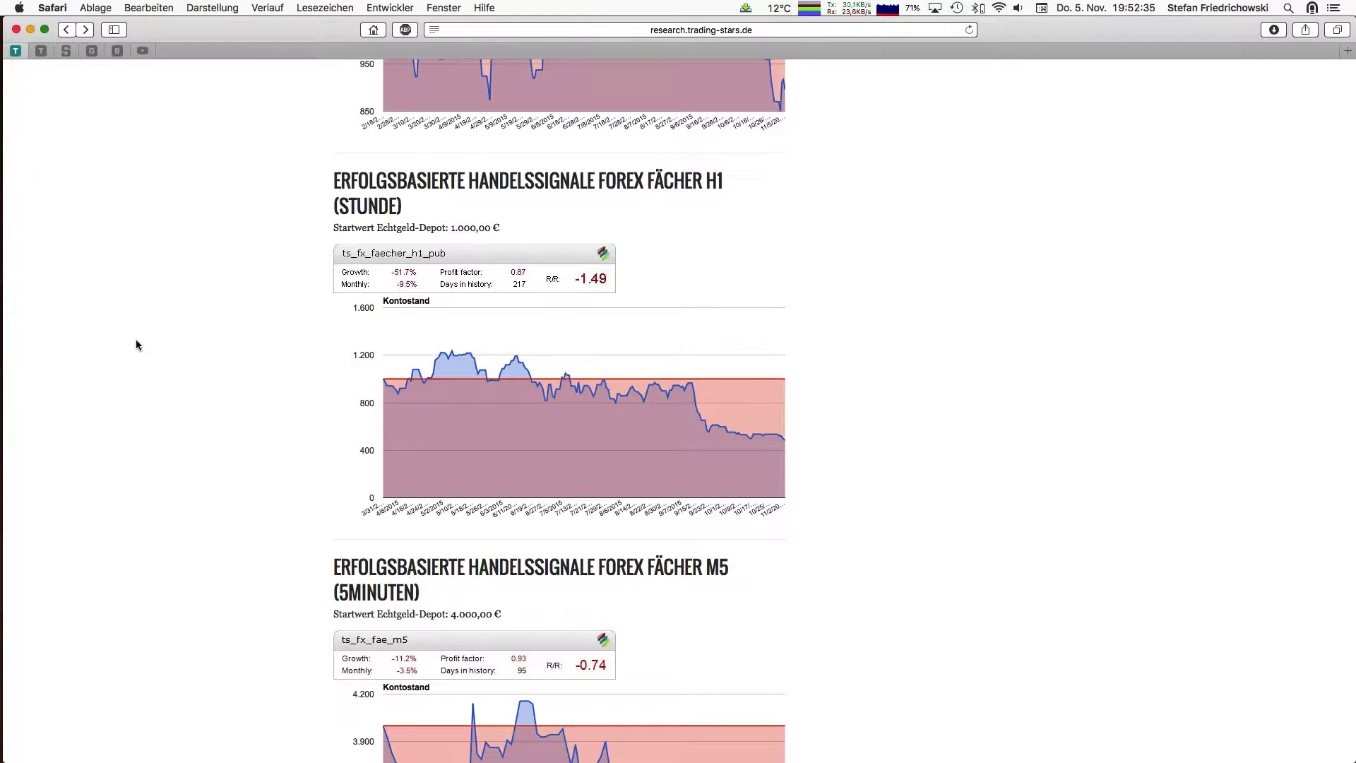
pyautogui.scroll(-5, 136, 345)
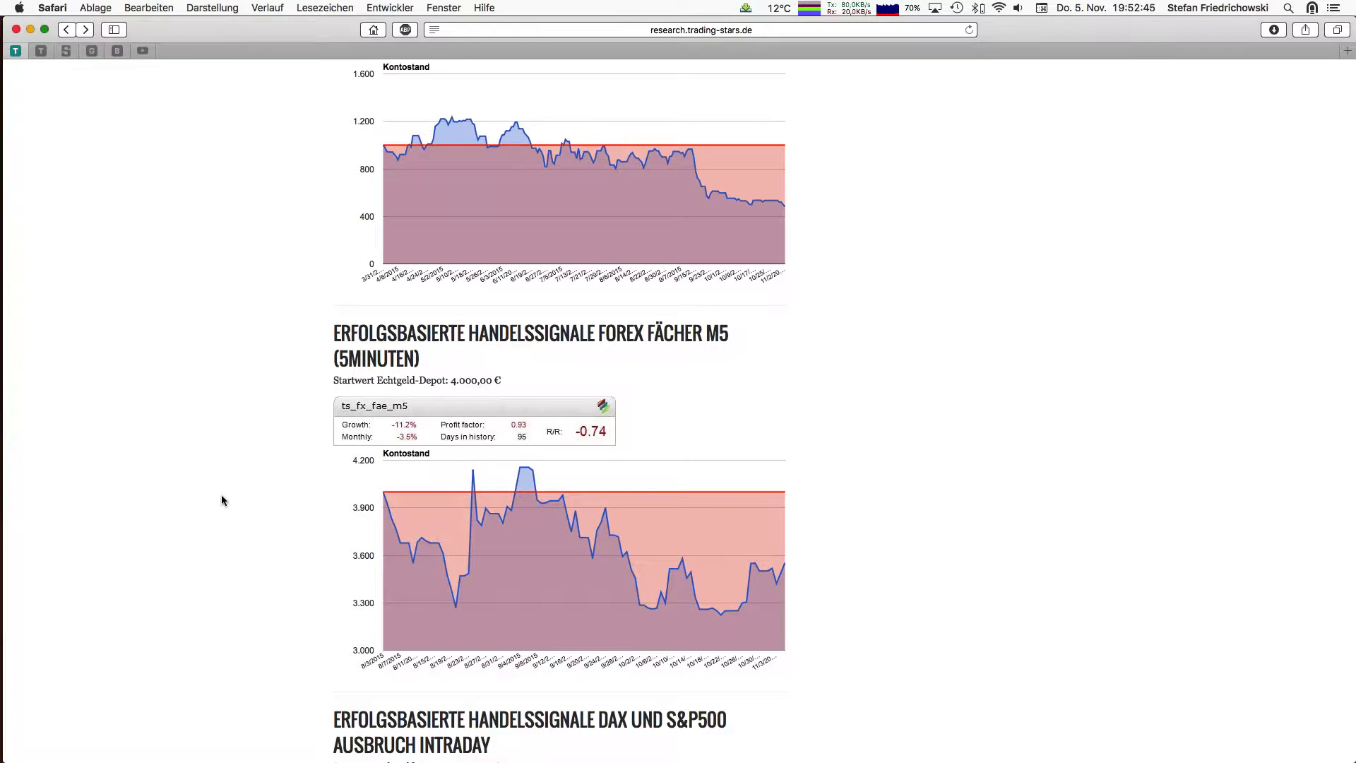
pyautogui.scroll(-5, 222, 497)
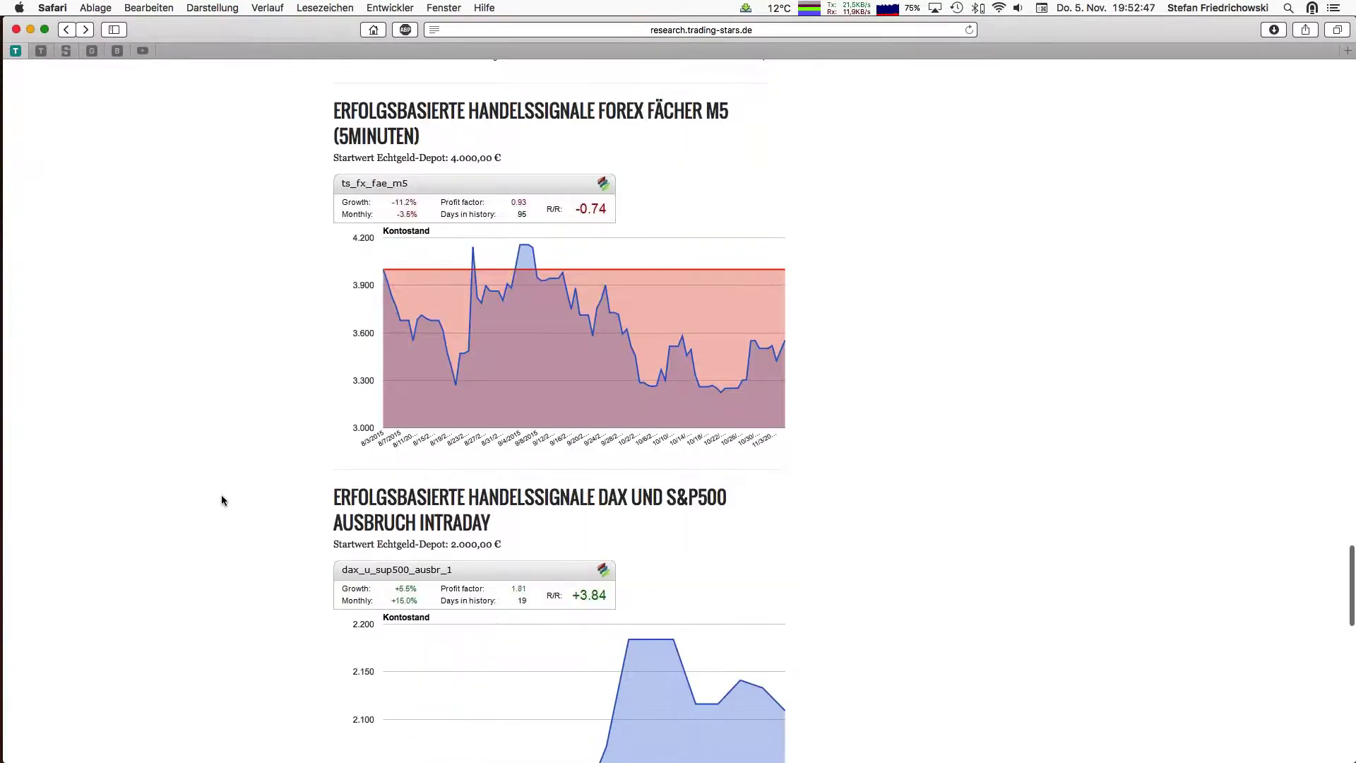
# Examine the balance charts of DAX und S&P500 Ausbruch Intraday, Goldjunge and Heavy Trader Gold Intraday
pyautogui.scroll(-4, 221, 494)
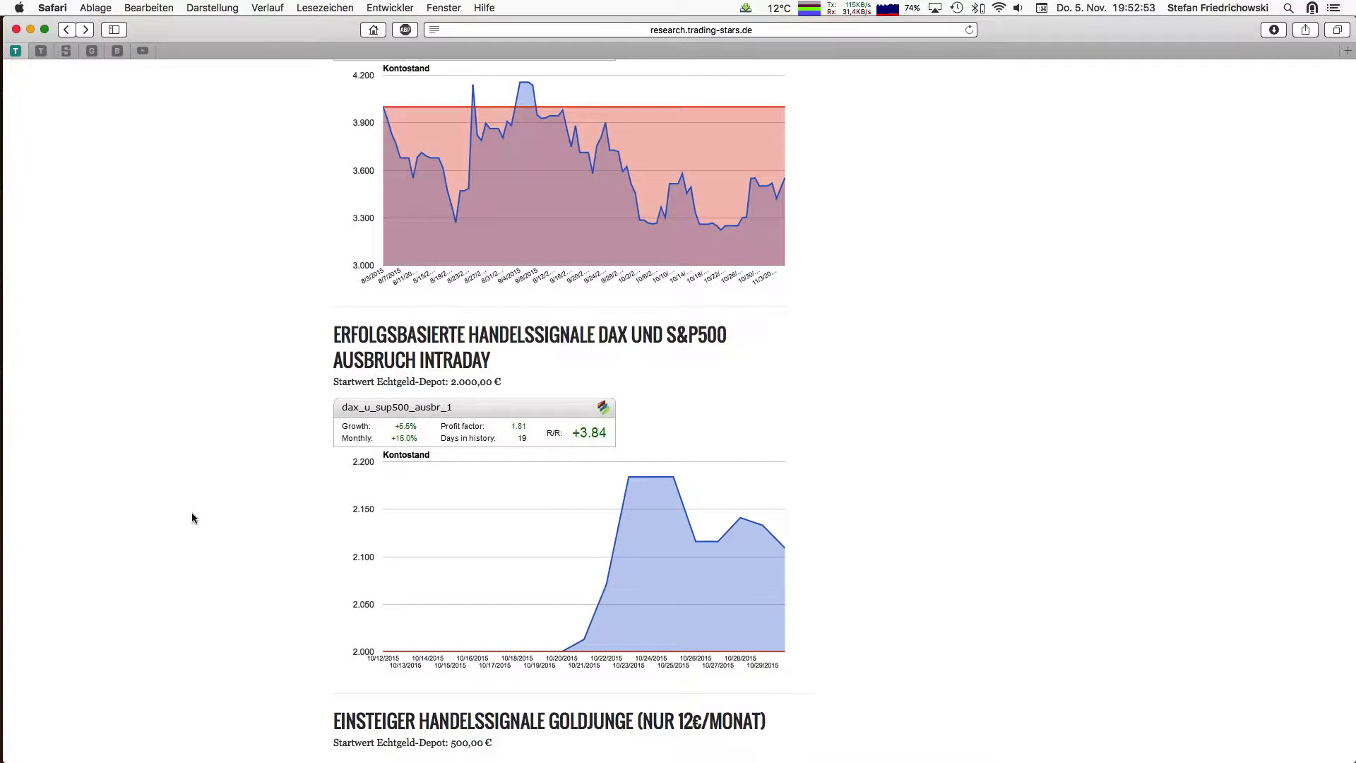
pyautogui.scroll(-3, 192, 518)
pyautogui.scroll(-10, 192, 518)
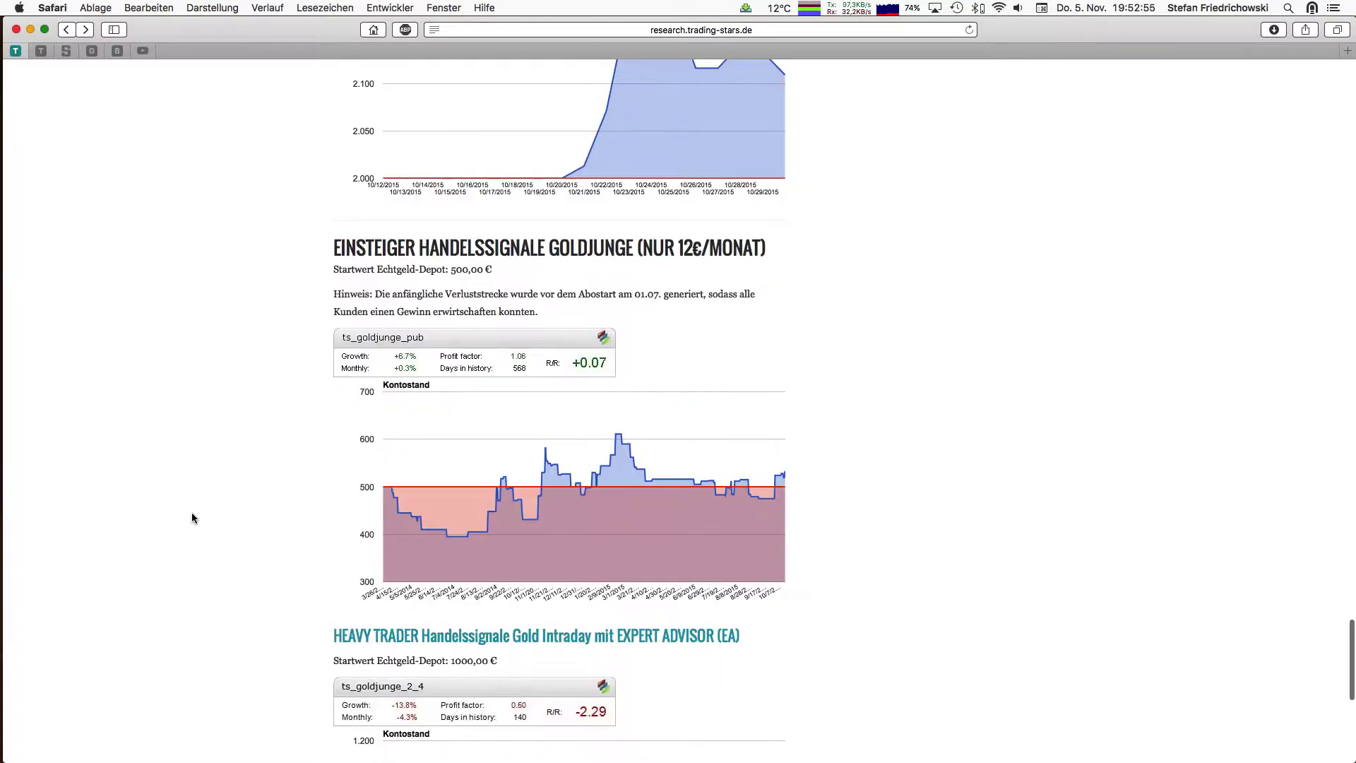
pyautogui.scroll(-4, 192, 519)
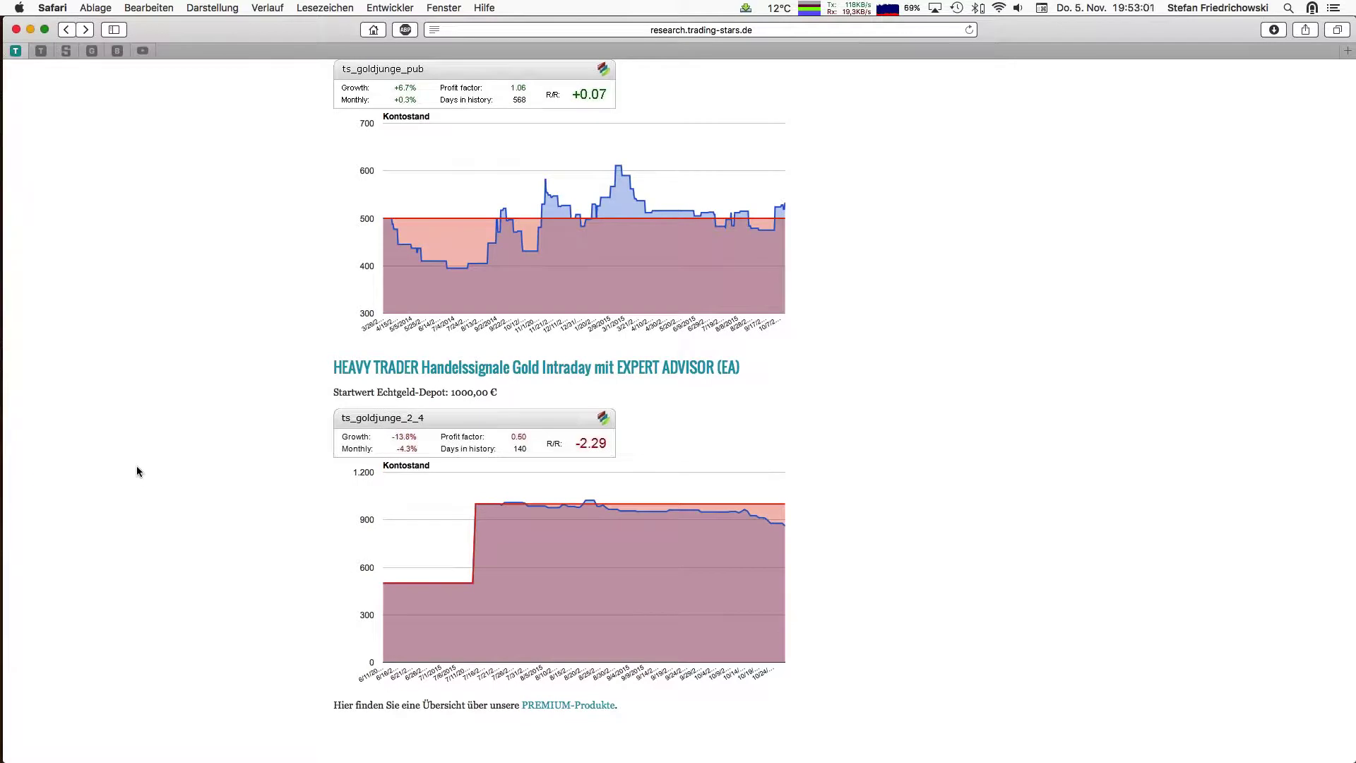
pyautogui.scroll(-1, 138, 471)
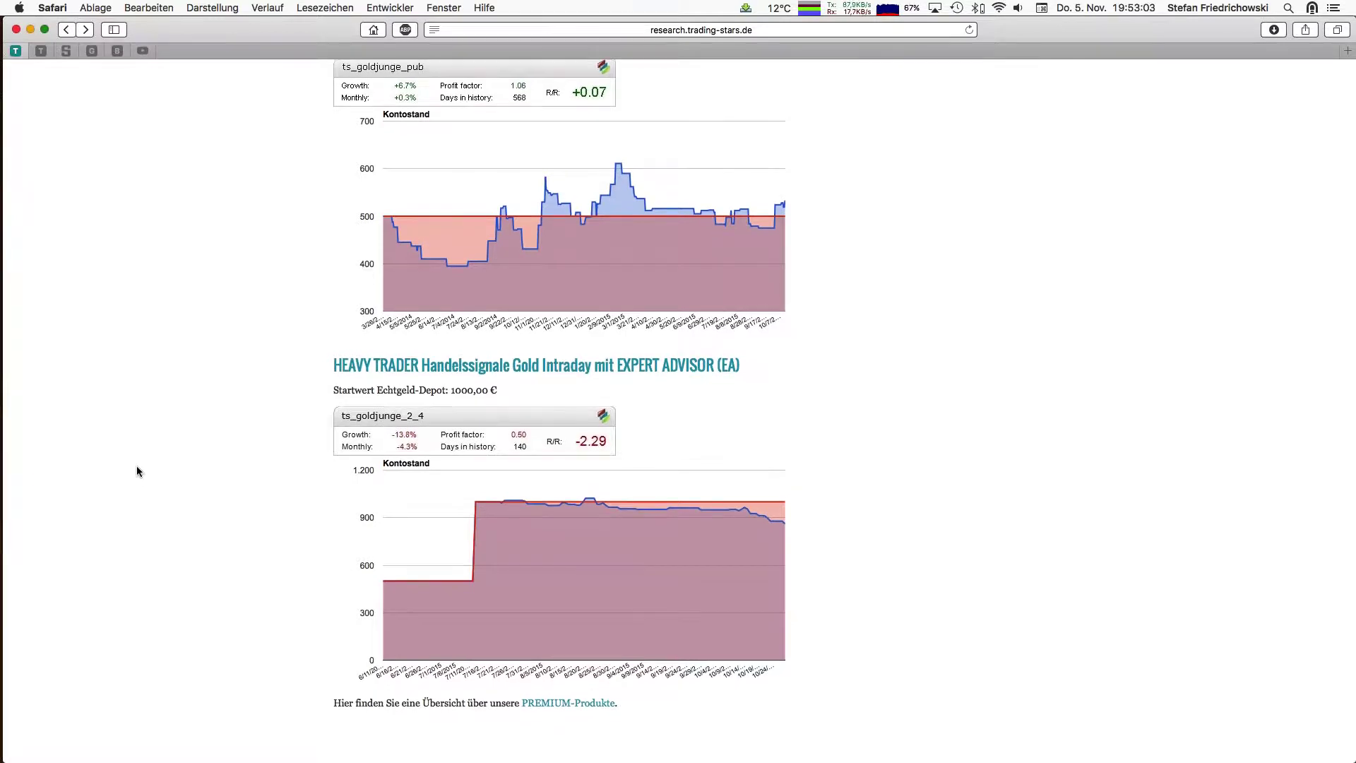
pyautogui.scroll(-5, 137, 466)
# Return to the beginning of the Performance page with the EUR/JPY beginner signals
pyautogui.scroll(10, 137, 466)
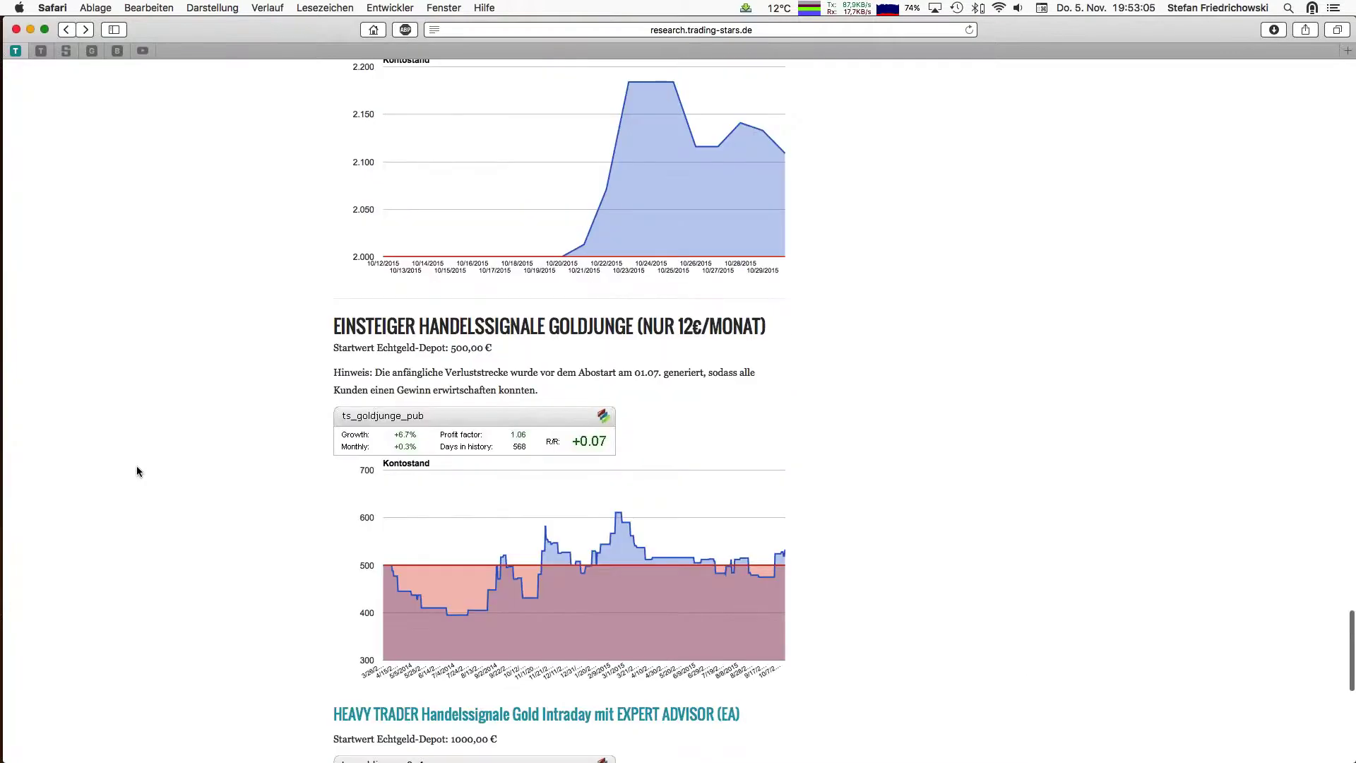
pyautogui.scroll(15, 138, 471)
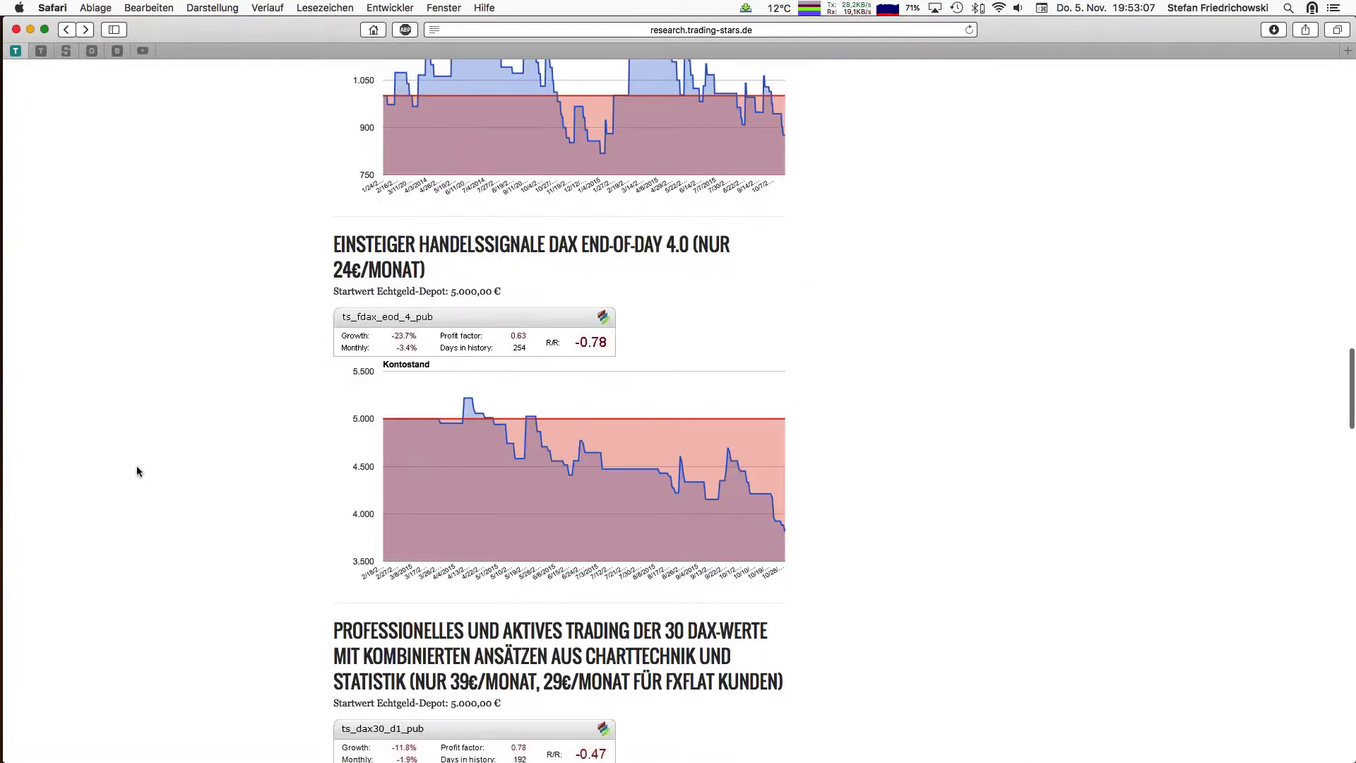
pyautogui.scroll(20, 137, 466)
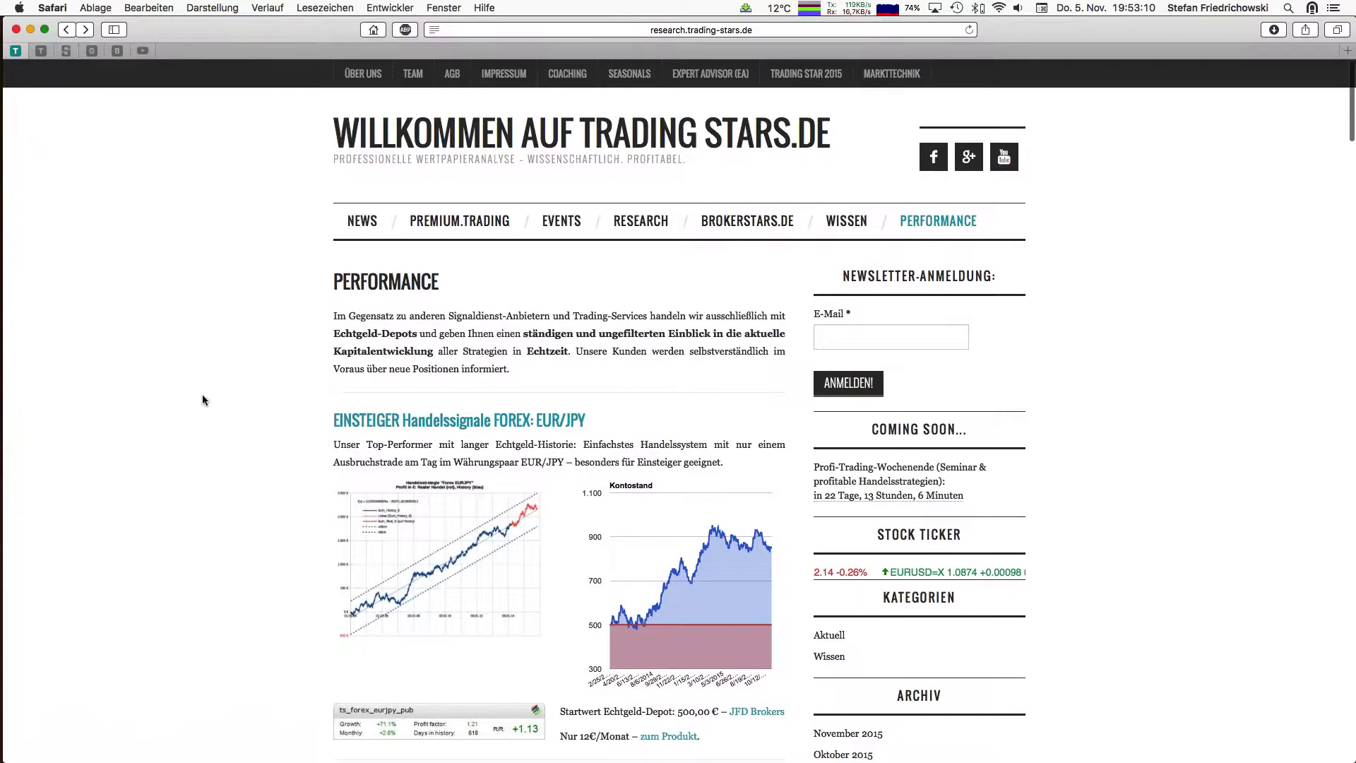
# Switch to the Malta_Windows_2 remote desktop and bring up the SENSUS-Live terminal with the SPX500 and GER30 charts
pyautogui.moveTo(1, 297)
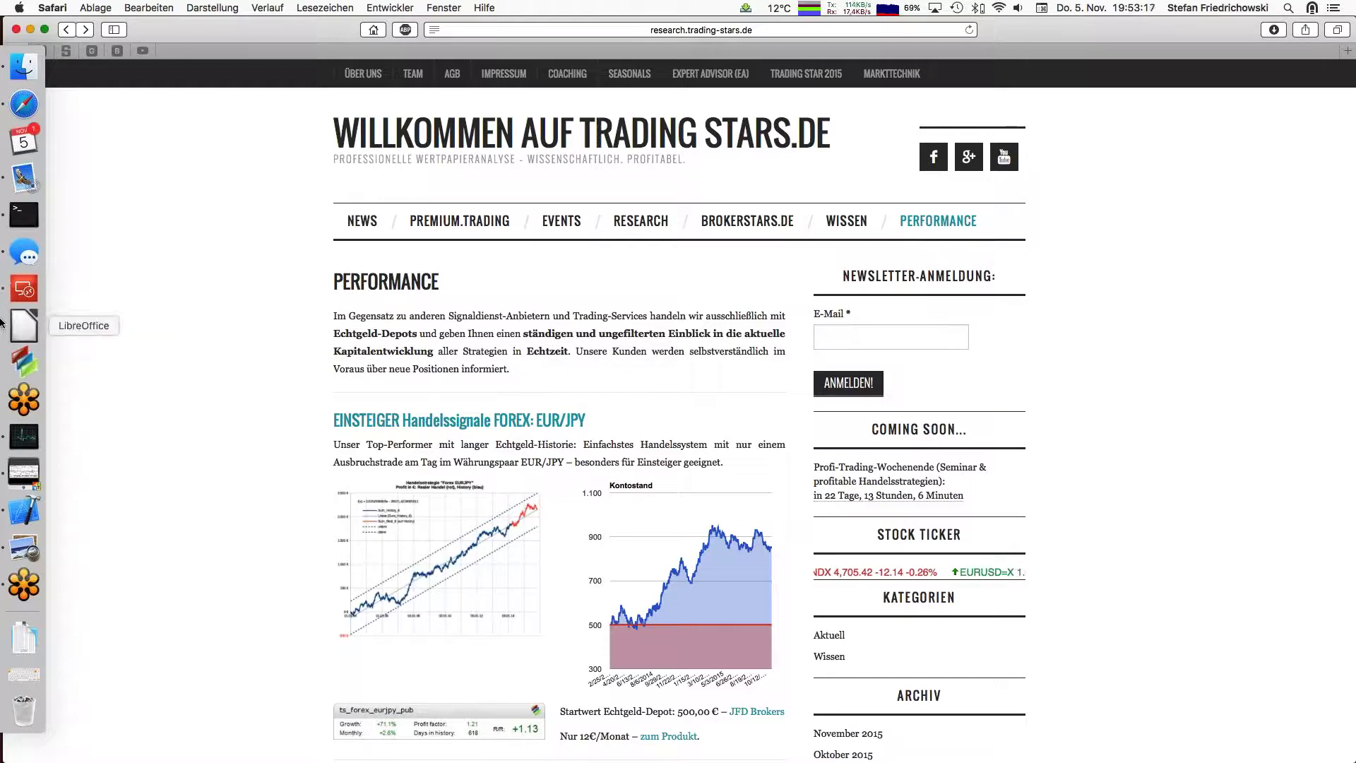
pyautogui.rightClick(25, 290)
pyautogui.click(122, 195)
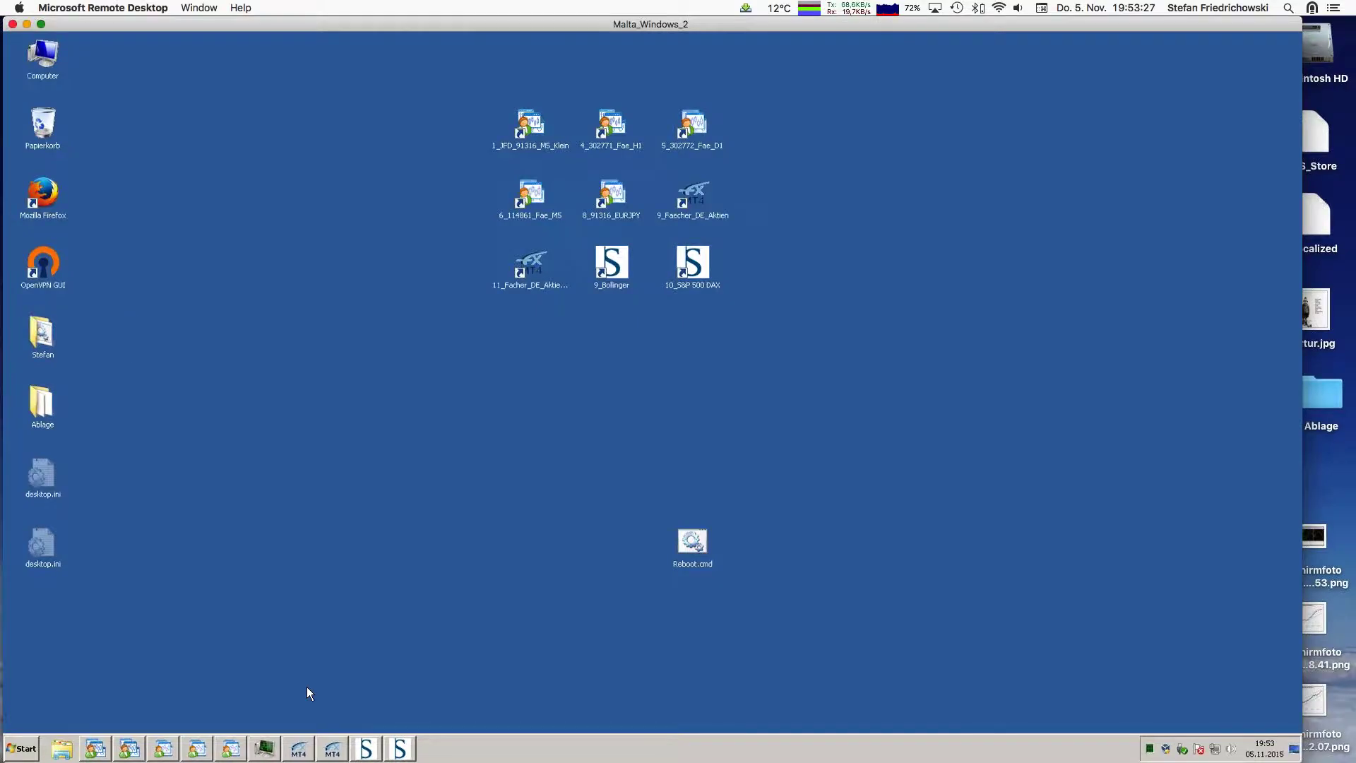
pyautogui.click(400, 750)
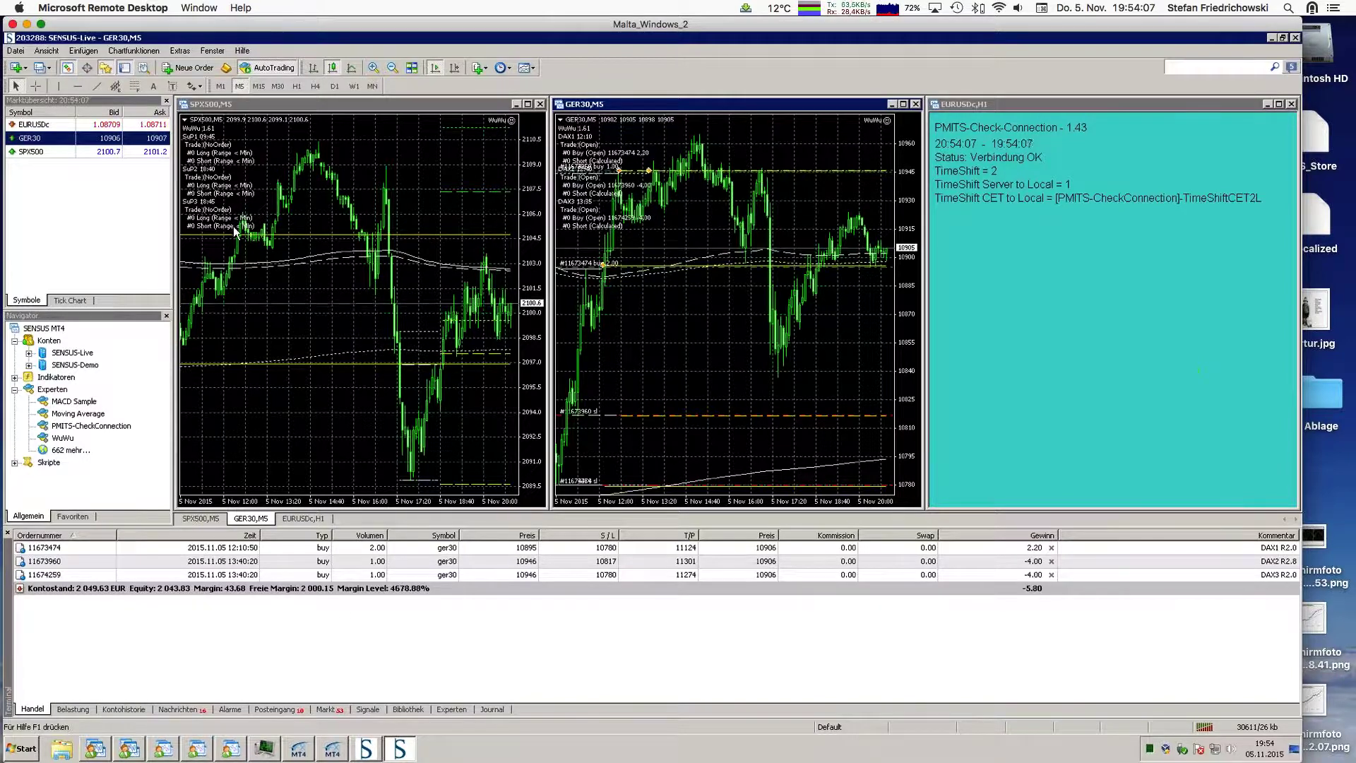
# Examine the SENSUS-Live terminal's journal and expert advisor log, and bring back the list of open GER30 trades
pyautogui.click(494, 710)
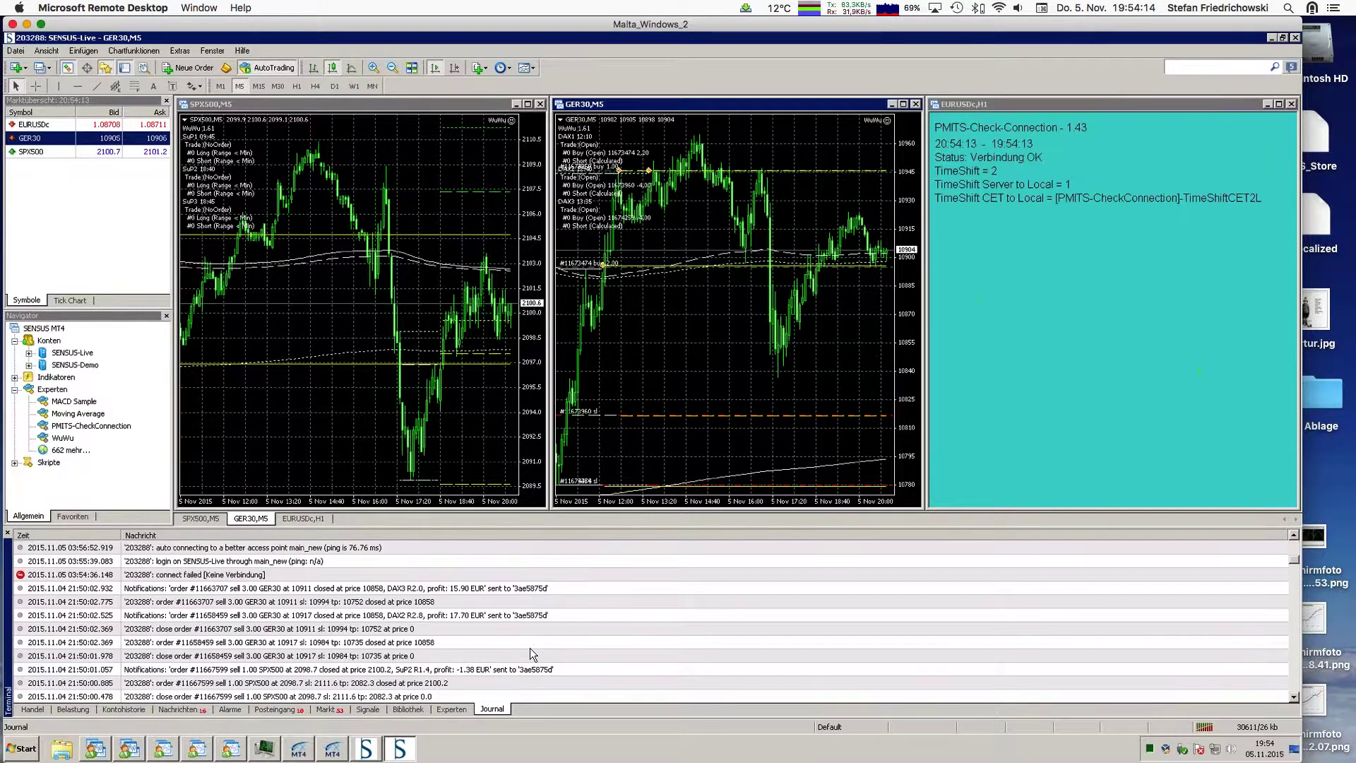
pyautogui.scroll(-4, 529, 647)
pyautogui.click(449, 710)
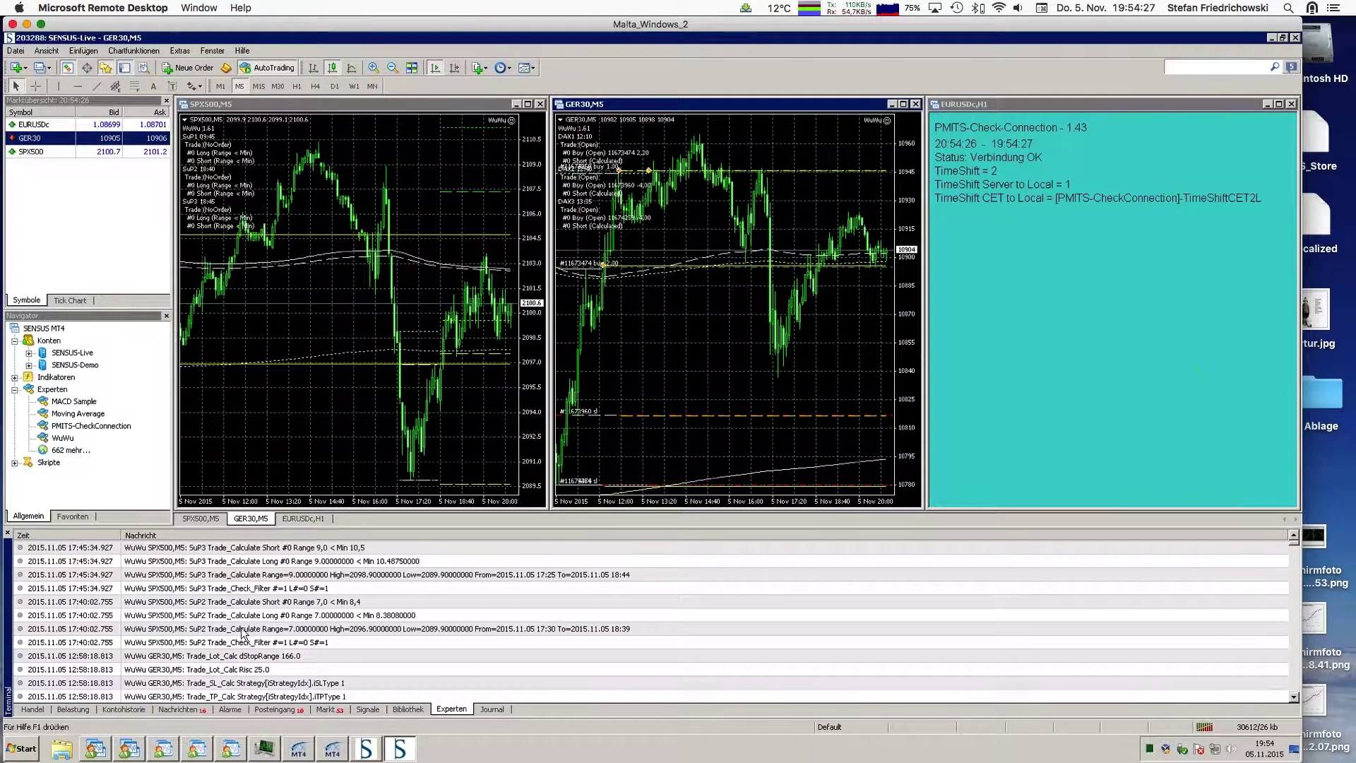
pyautogui.click(38, 707)
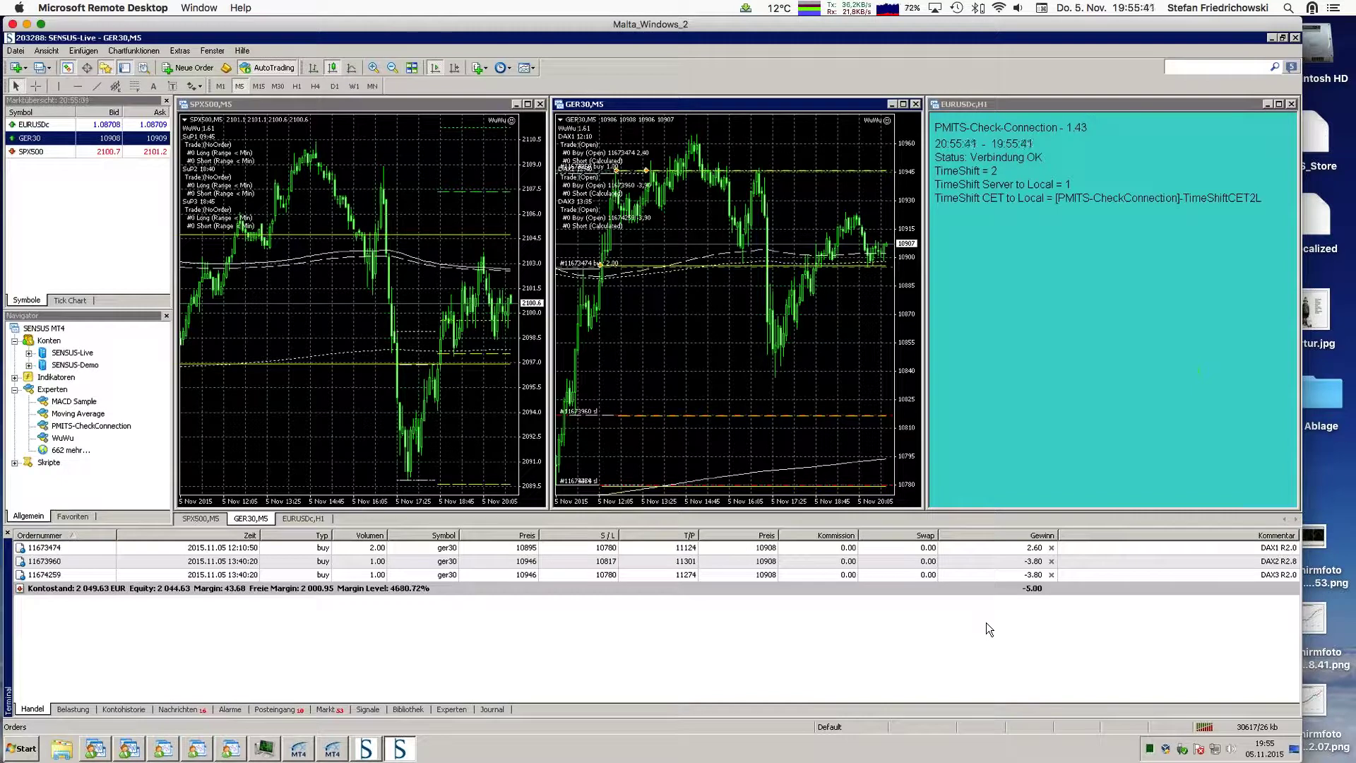
# Close the Forex EURJPY chart screenshot and the FX Blue verification window, and return to the Malta_Windows_2 session
pyautogui.moveTo(14, 436)
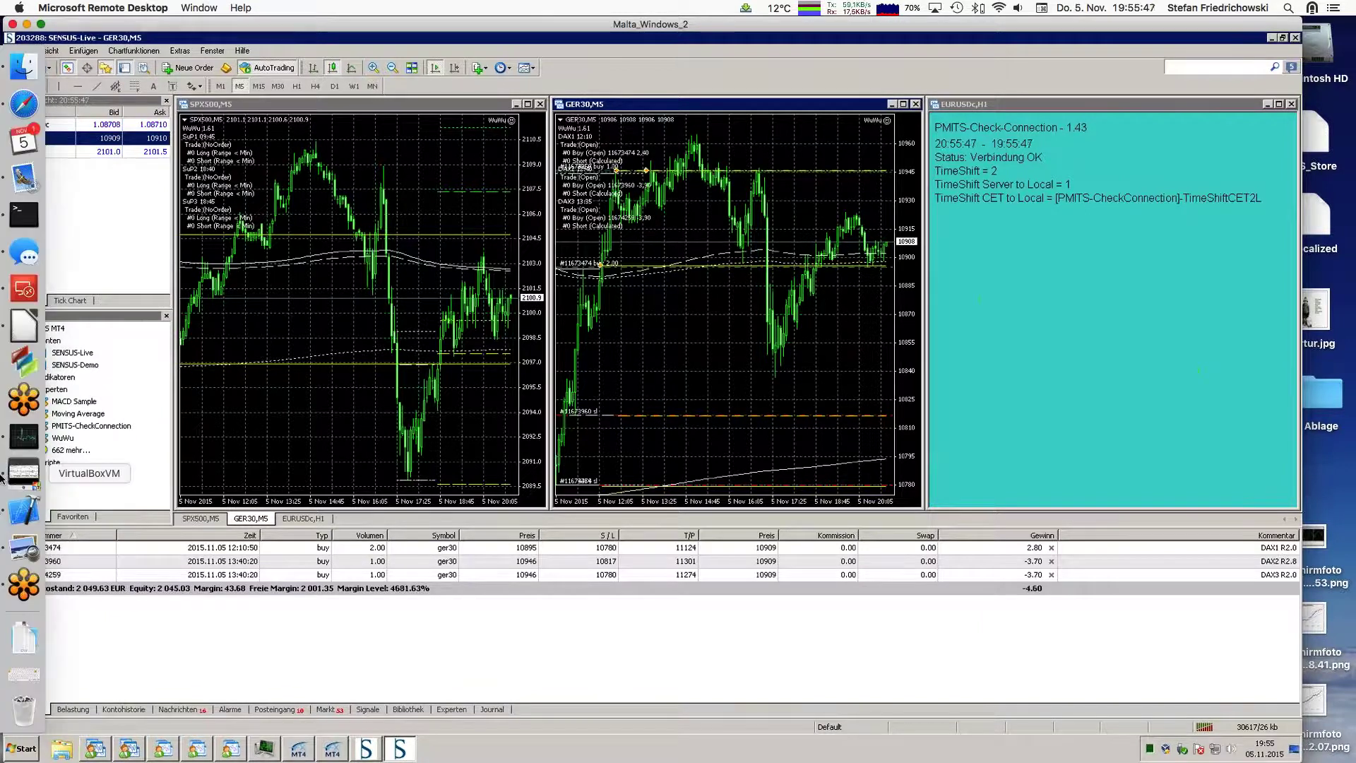
pyautogui.rightClick(24, 550)
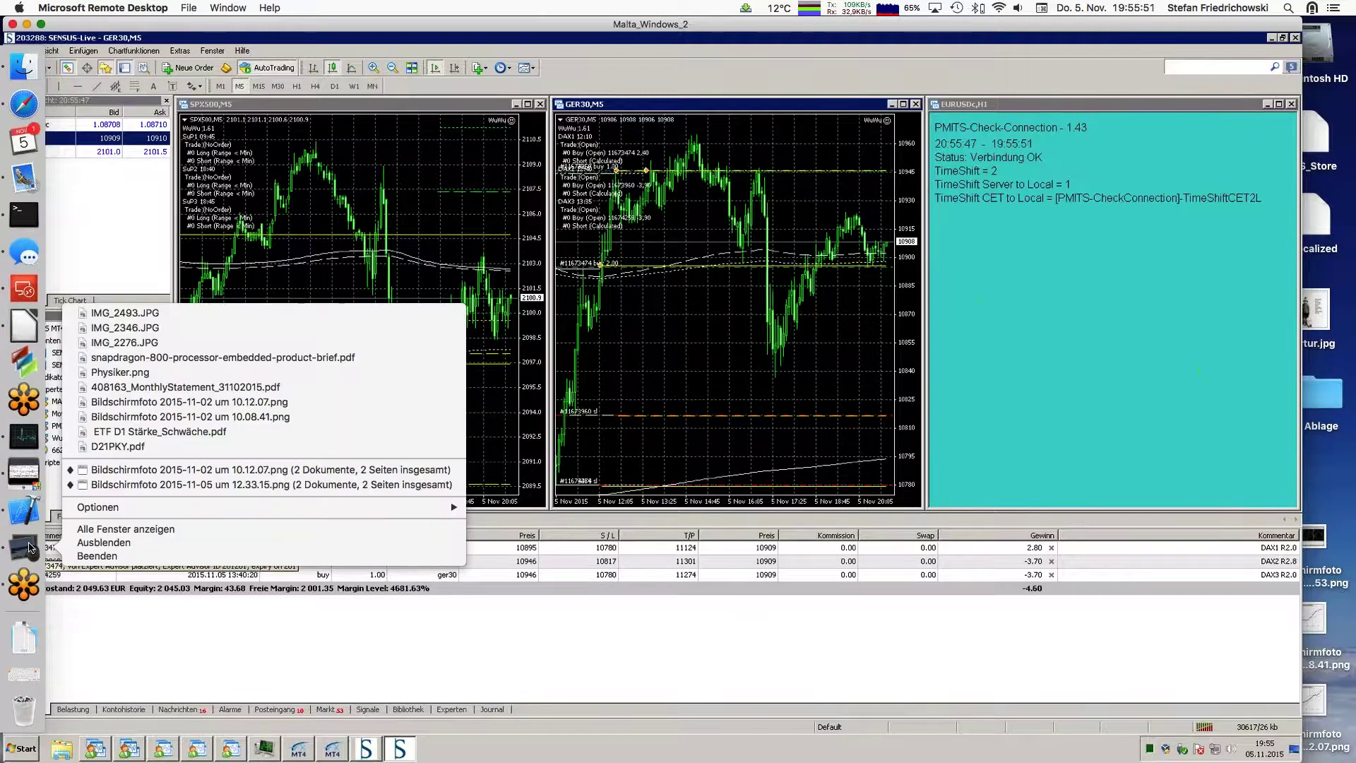
pyautogui.click(92, 470)
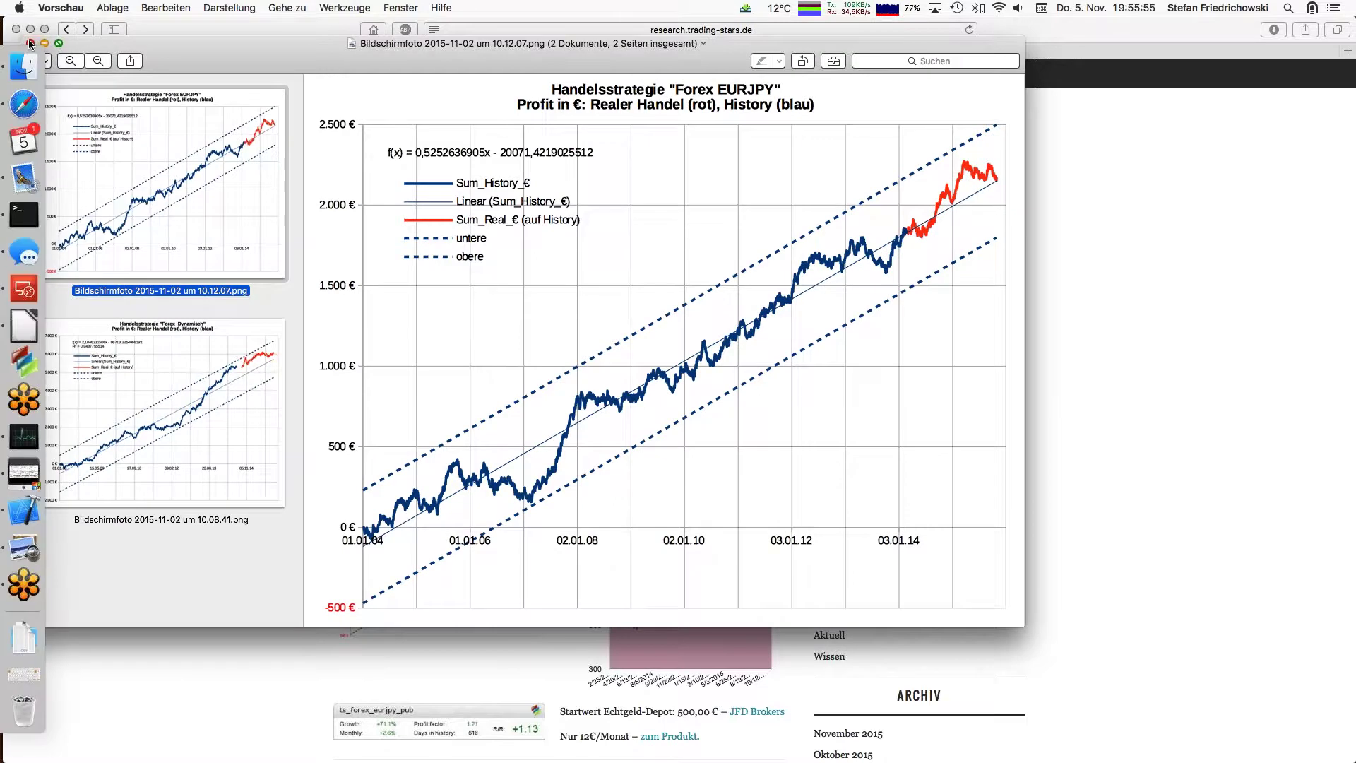
pyautogui.click(30, 43)
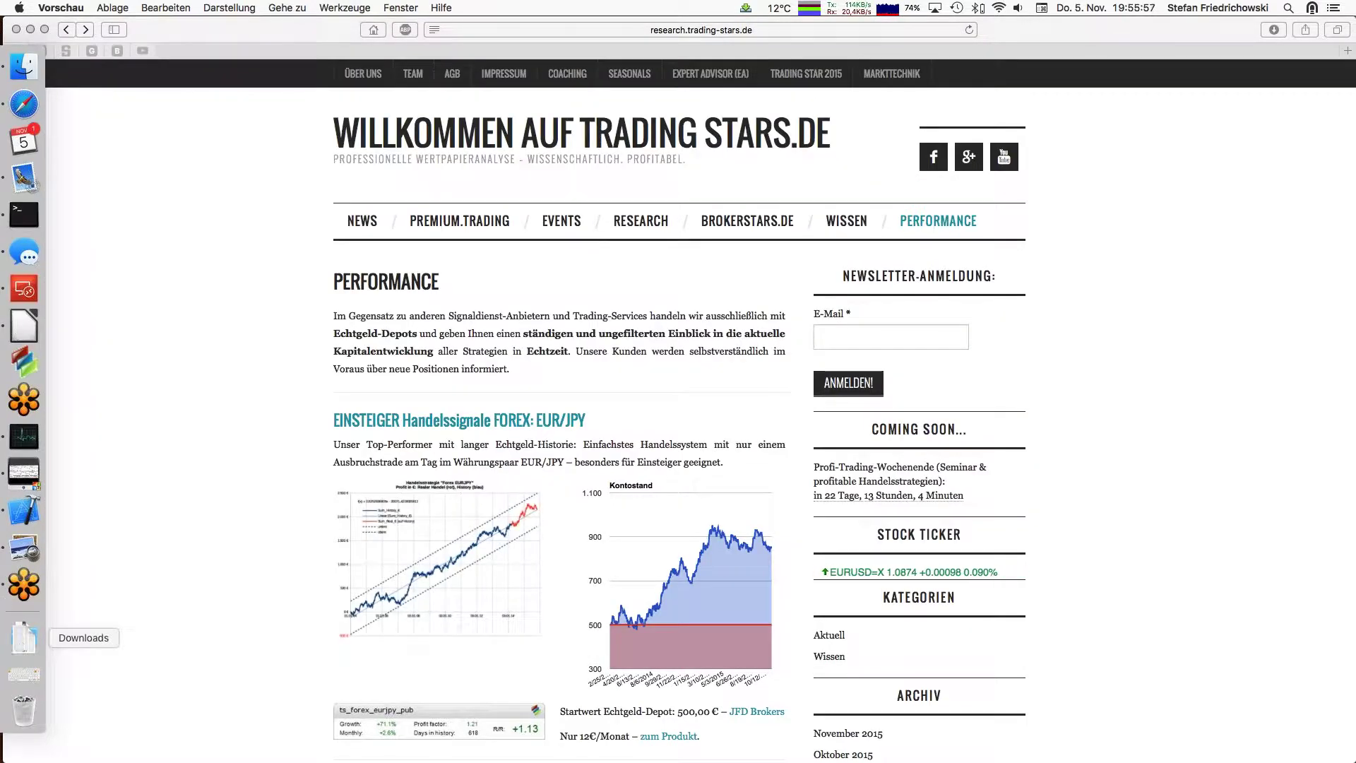
pyautogui.hotkey('ctrl', 'Right')
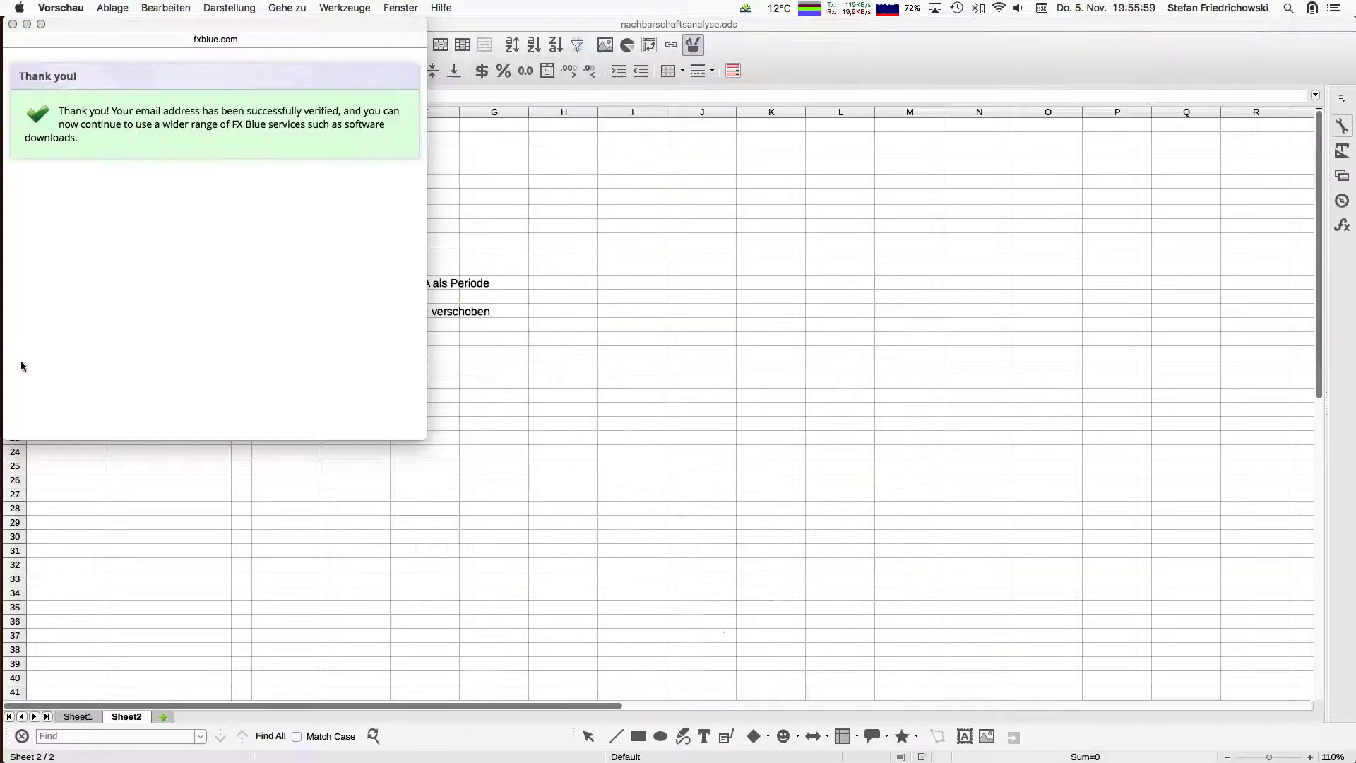
pyautogui.click(12, 25)
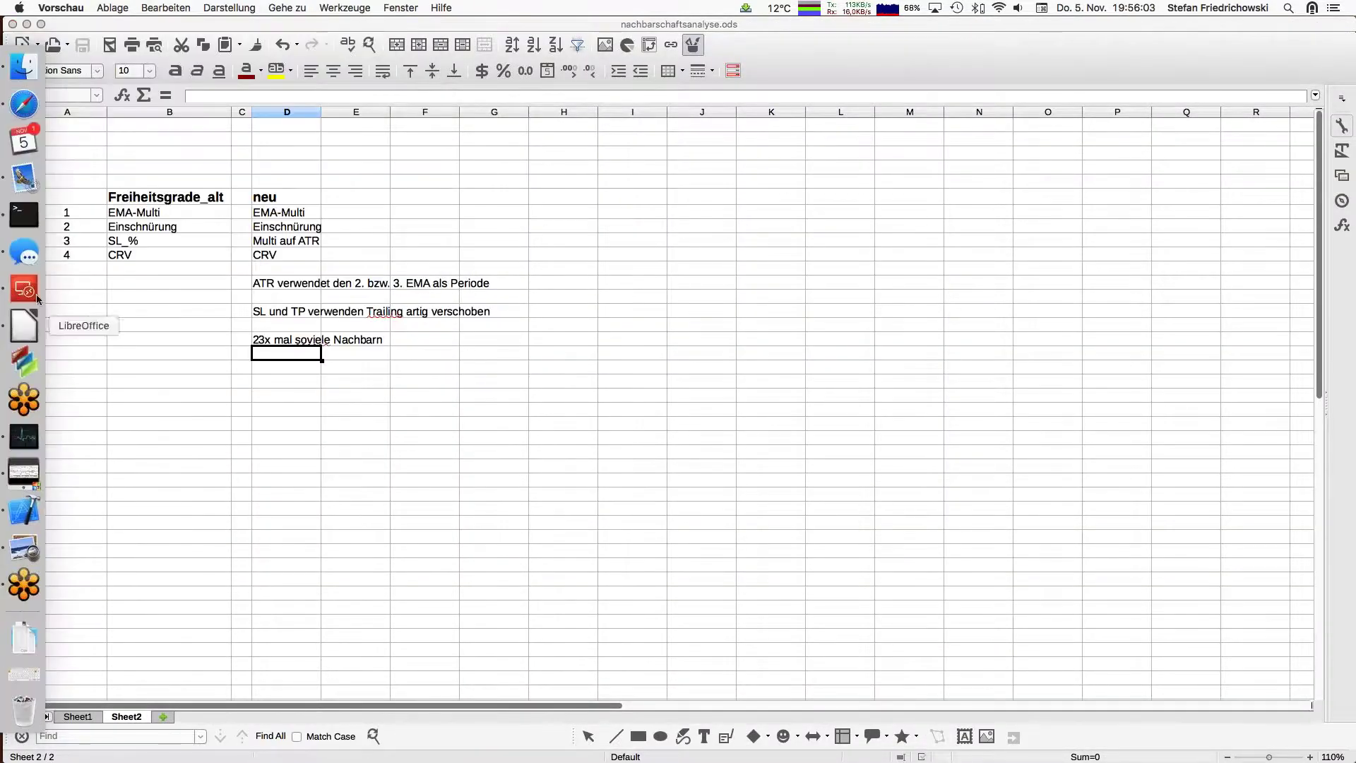
pyautogui.click(28, 291)
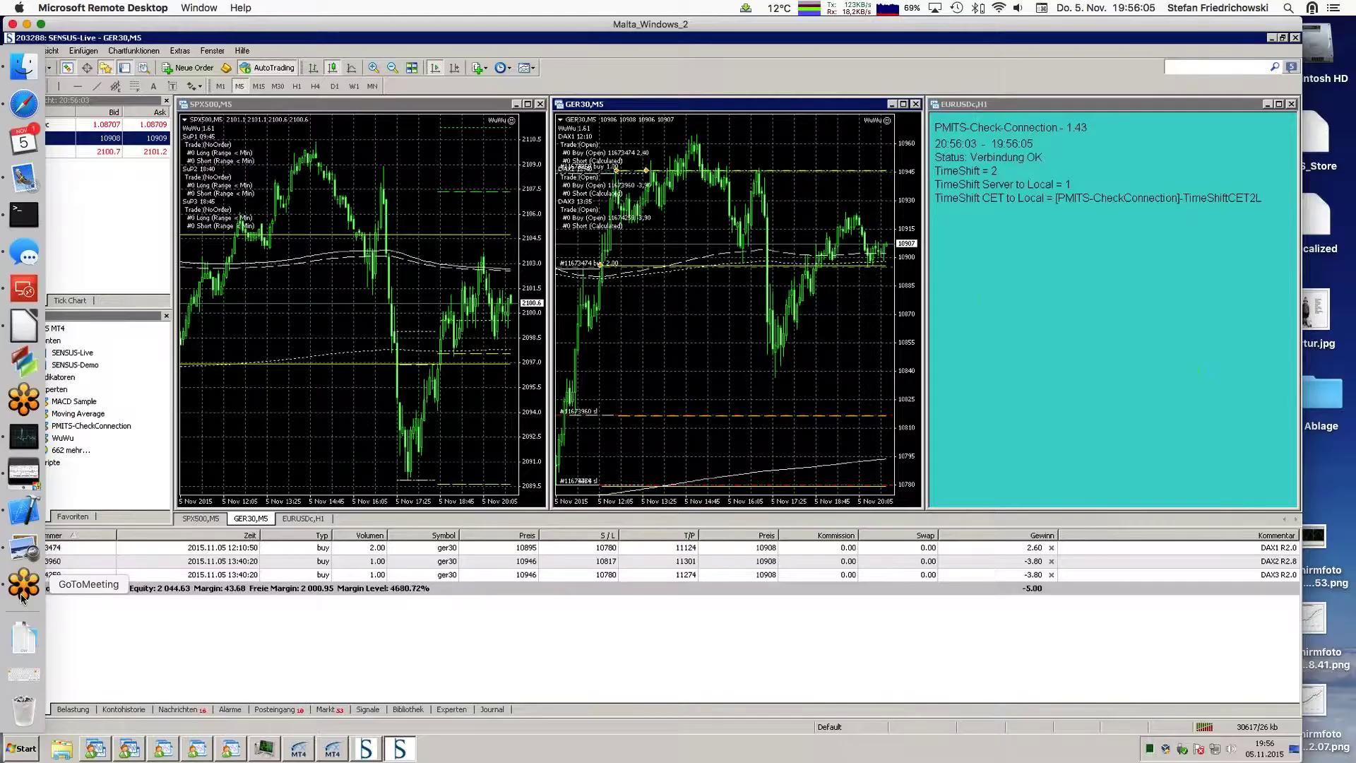
# Open the 2015-11-05 screenshots in Preview and compare the GER30 contract specifications of the SENSUS live and demo accounts
pyautogui.rightClick(21, 637)
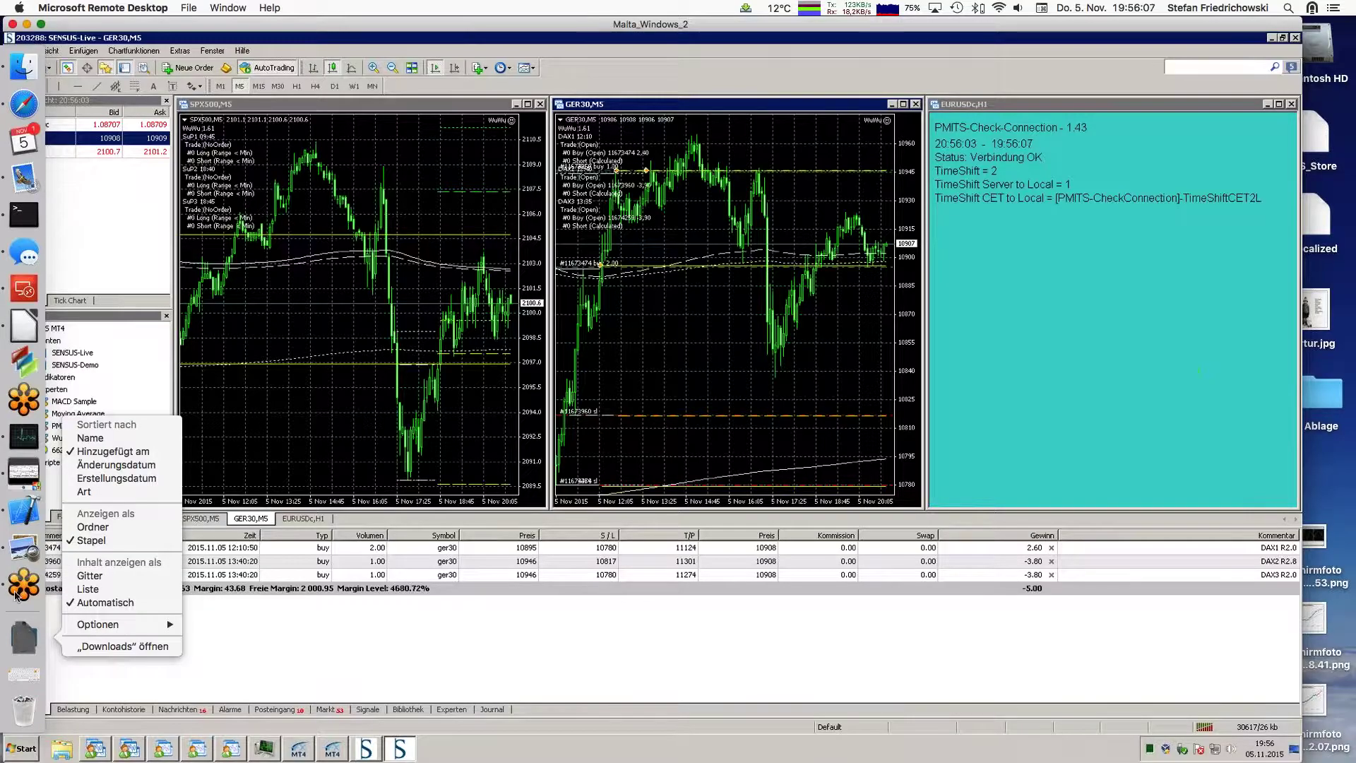
pyautogui.rightClick(24, 551)
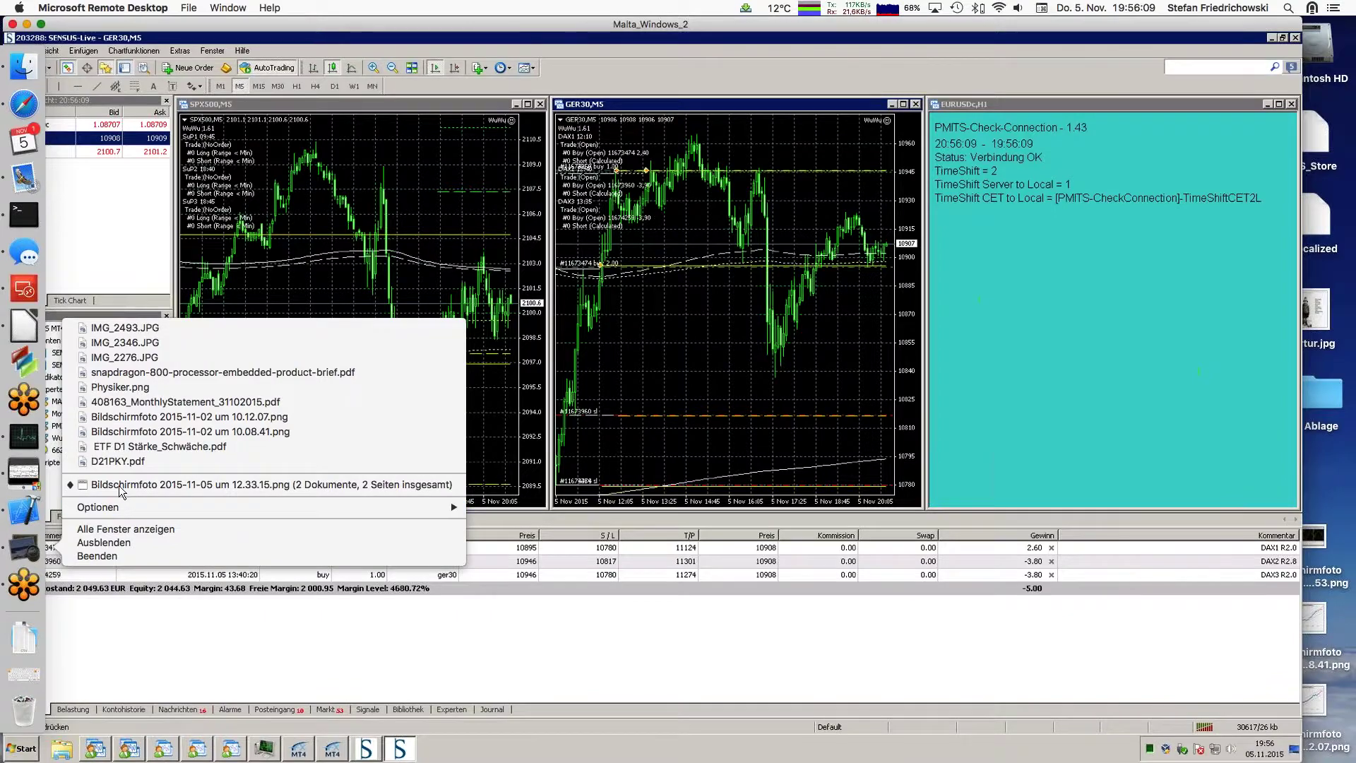
pyautogui.click(118, 485)
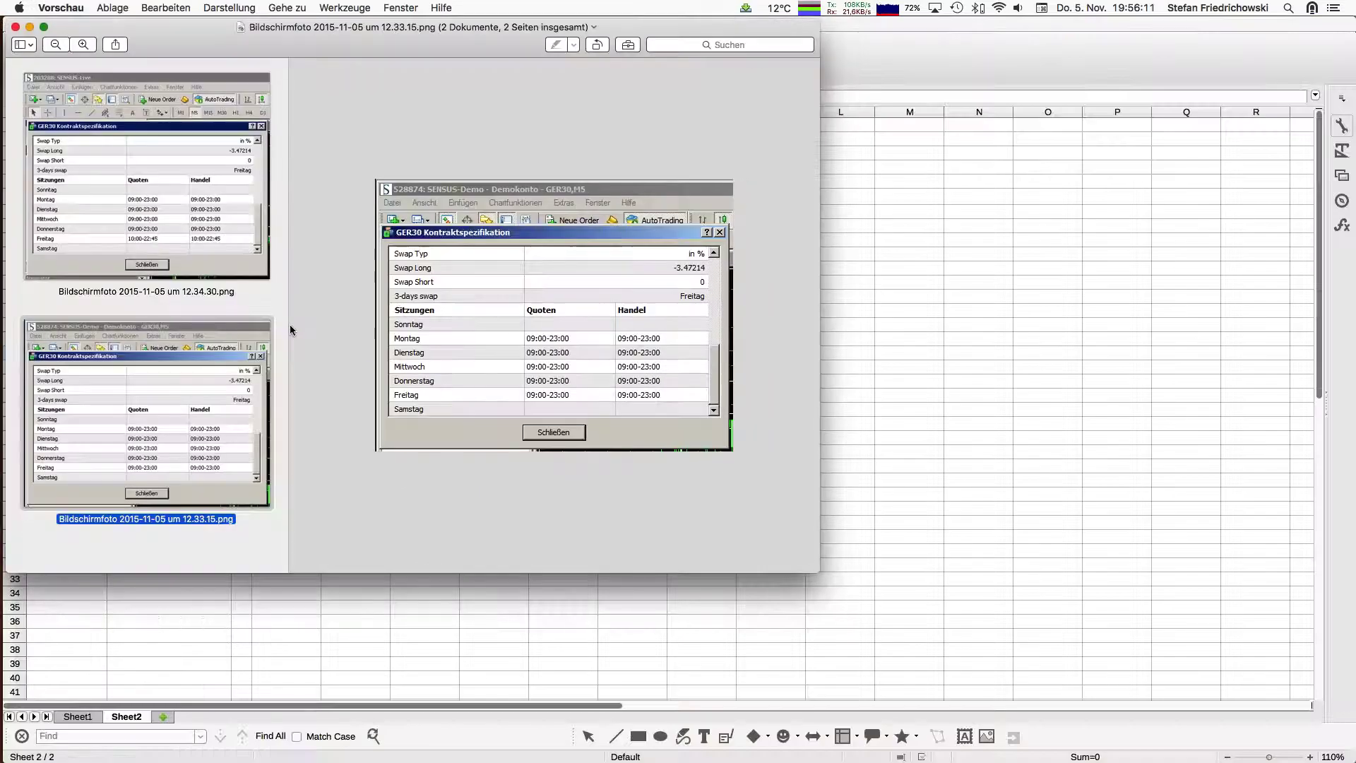
pyautogui.click(198, 227)
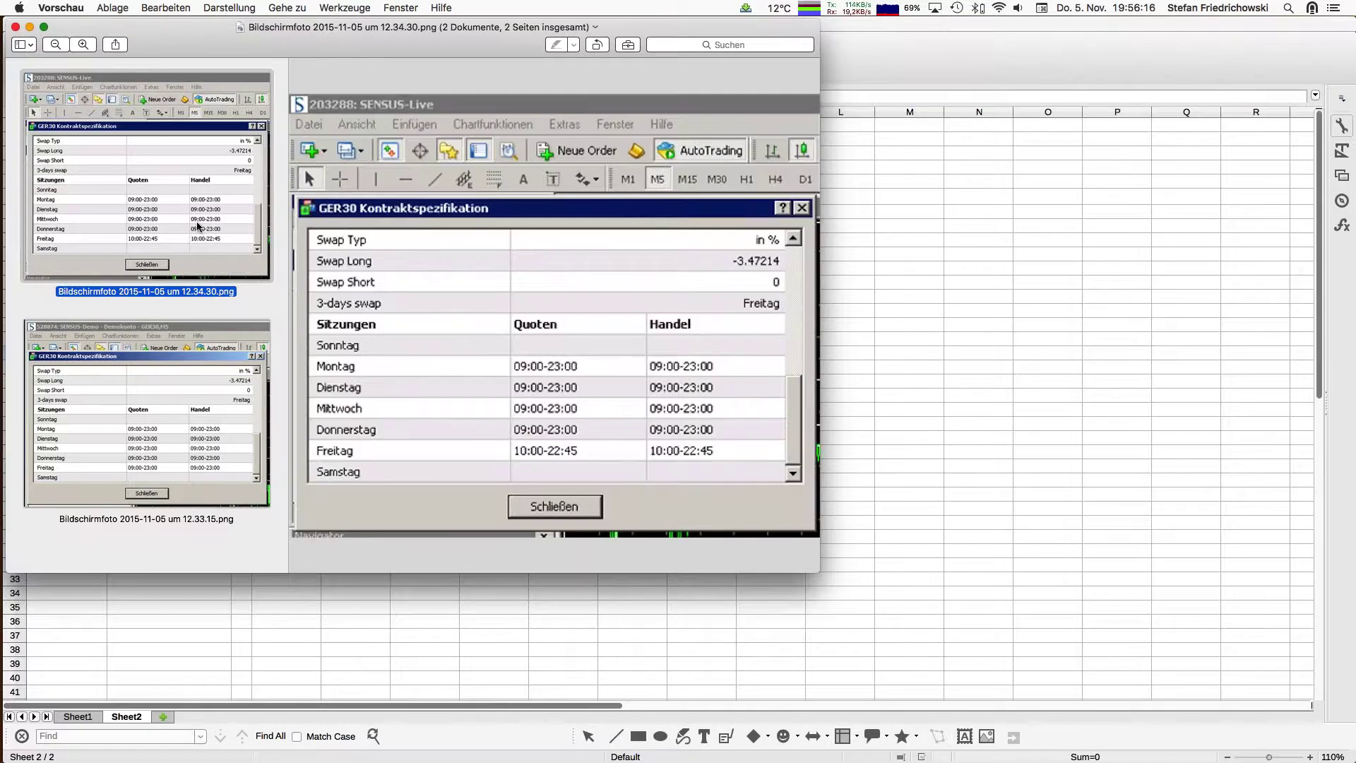
pyautogui.click(209, 393)
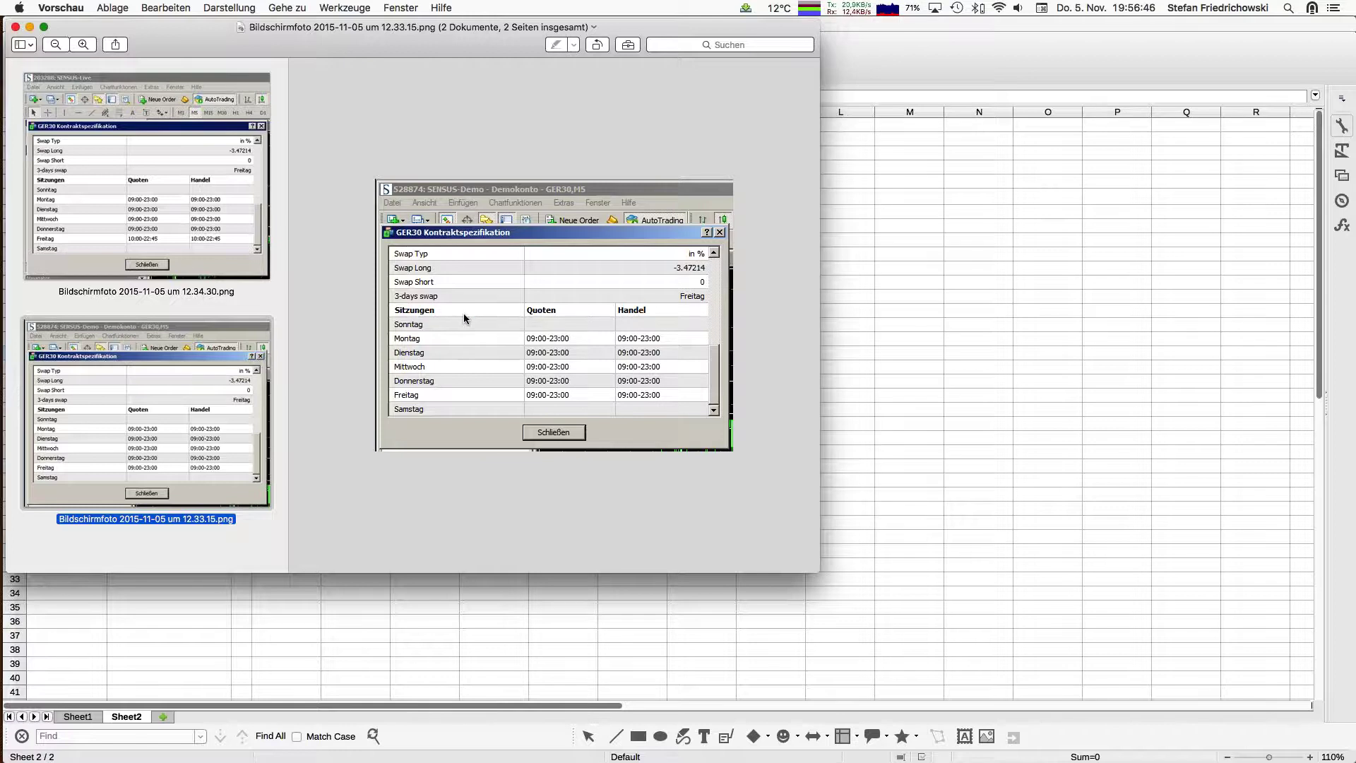
# View the live account's GER30 specification screenshot, and switch to the SENSUS-Demo terminal in the Win7 virtual machine
pyautogui.click(173, 252)
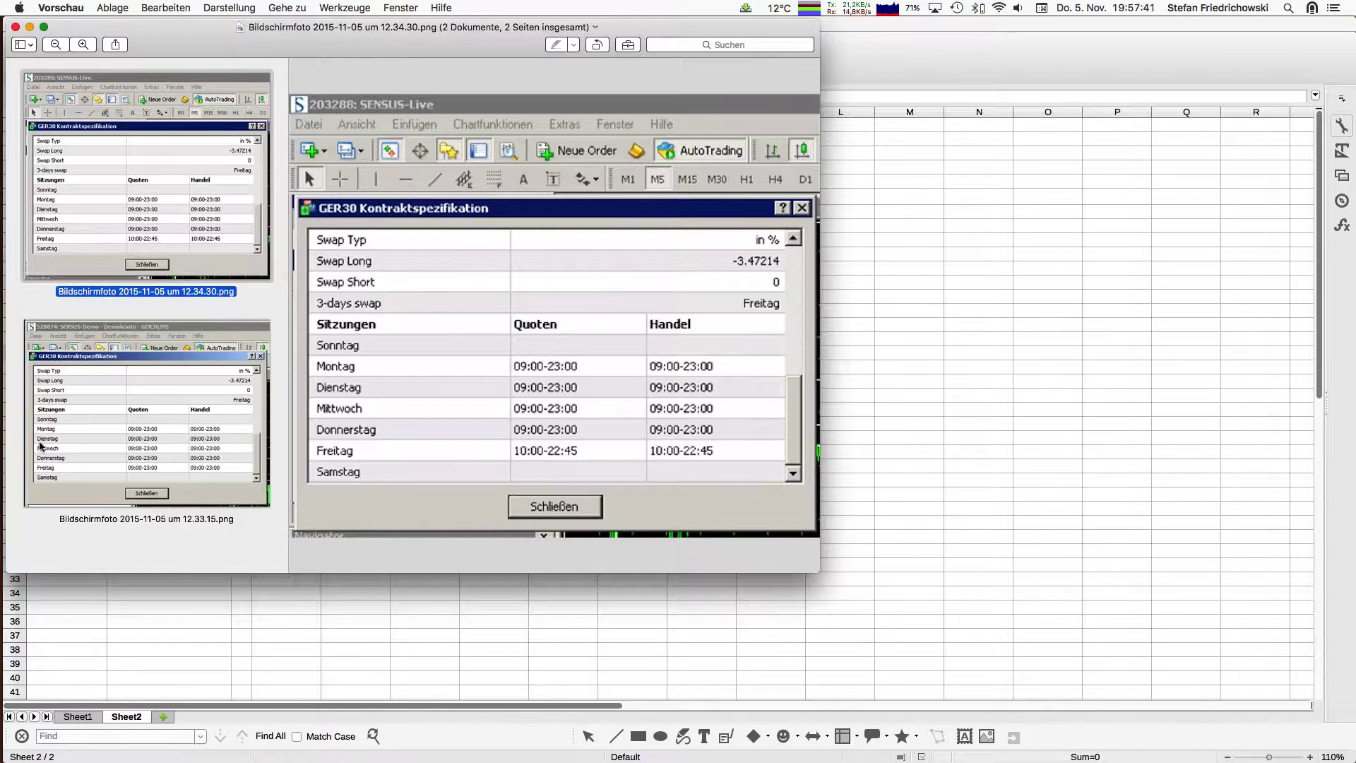
pyautogui.moveTo(3, 494)
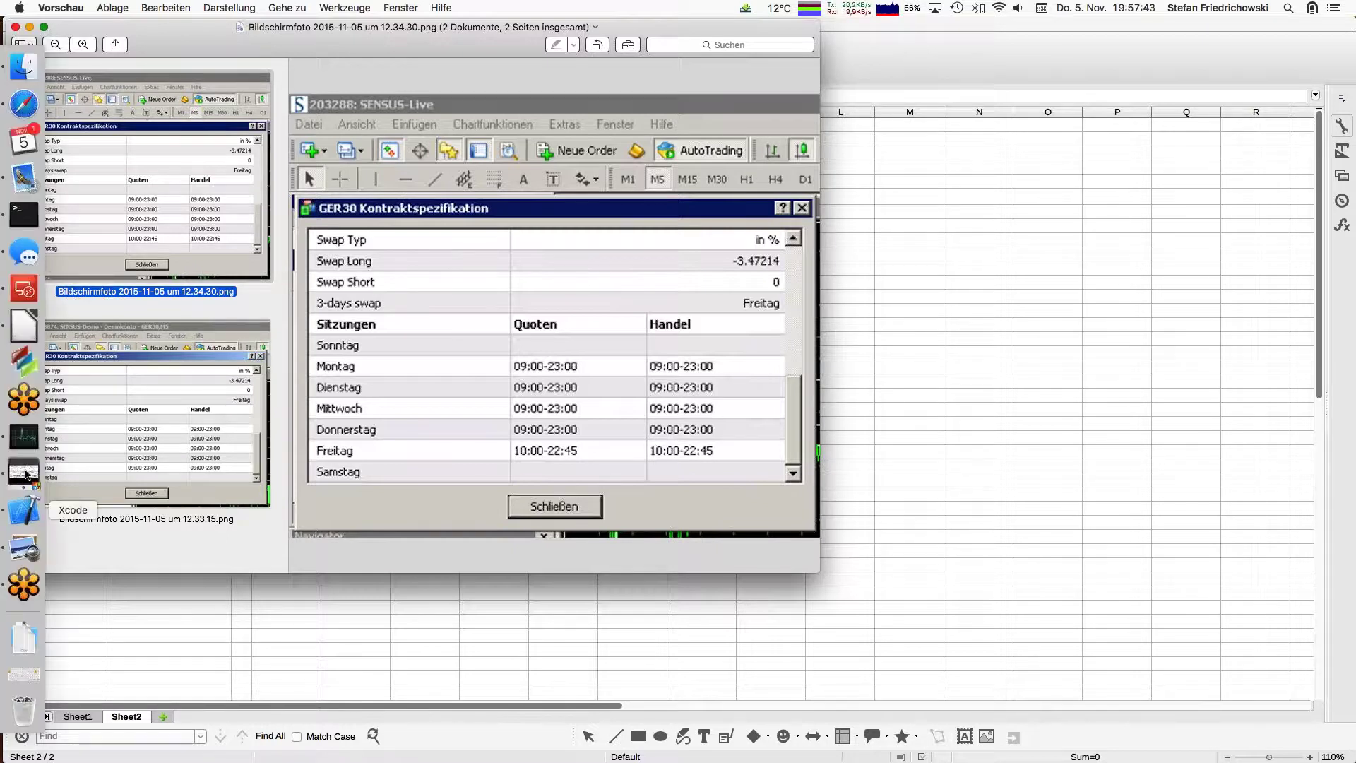
pyautogui.click(25, 473)
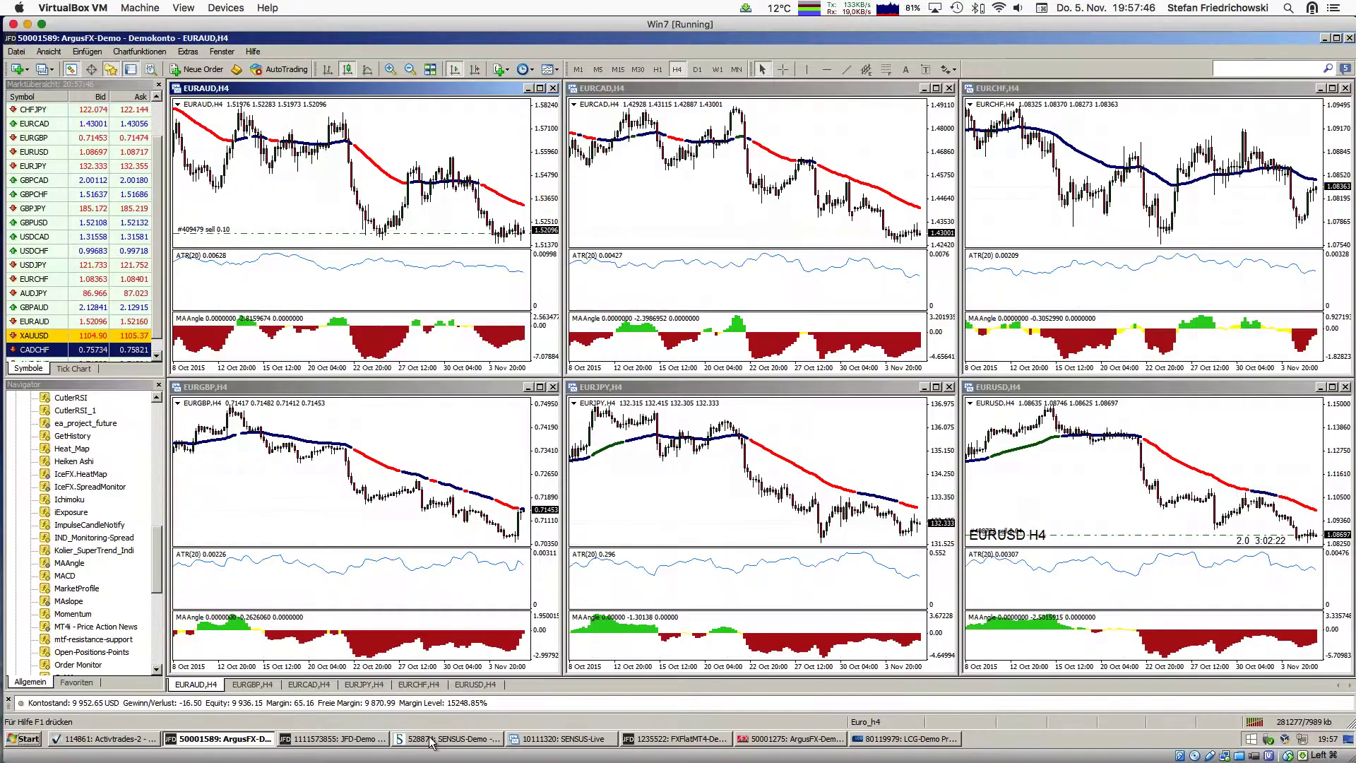
pyautogui.click(431, 739)
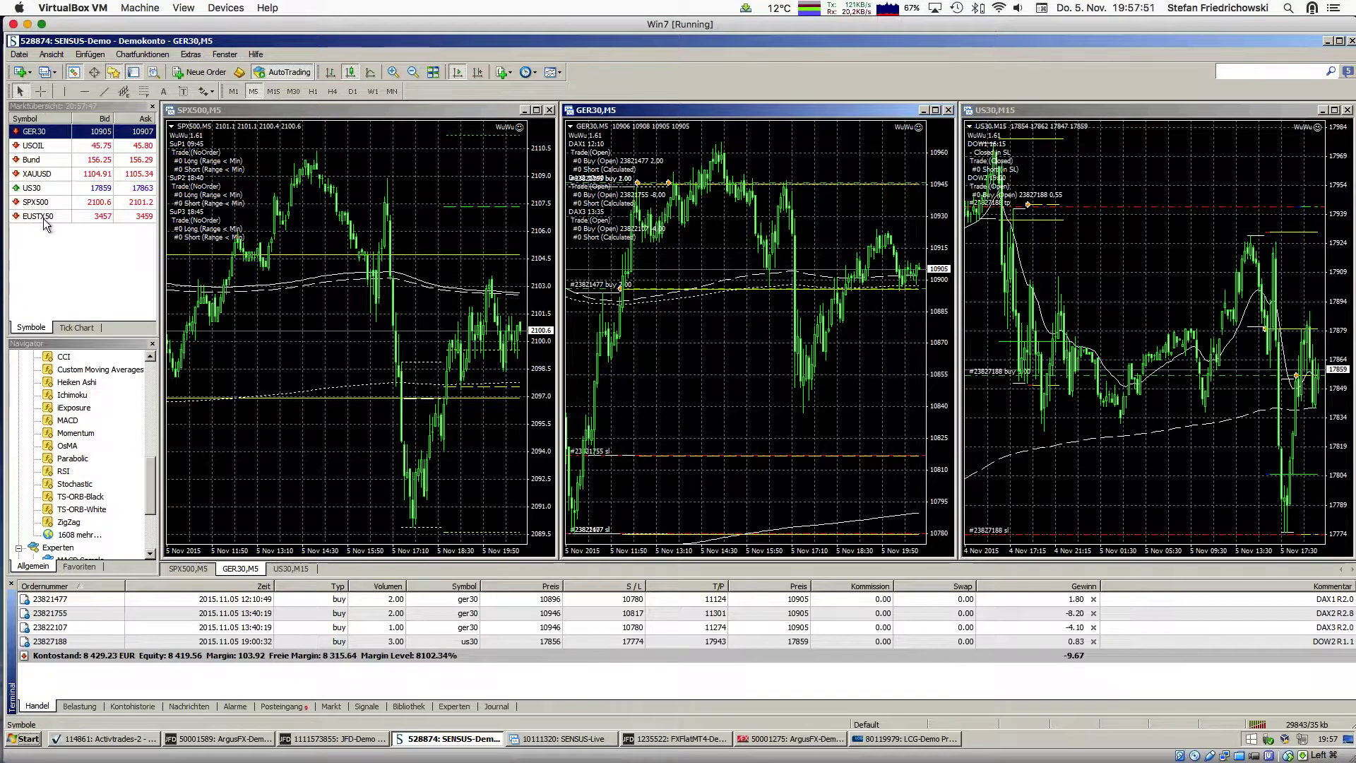
# Open the demo account's GER30 contract specification, examine its quote and trading sessions, and close it
pyautogui.rightClick(39, 133)
pyautogui.click(84, 209)
pyautogui.scroll(-3, 353, 206)
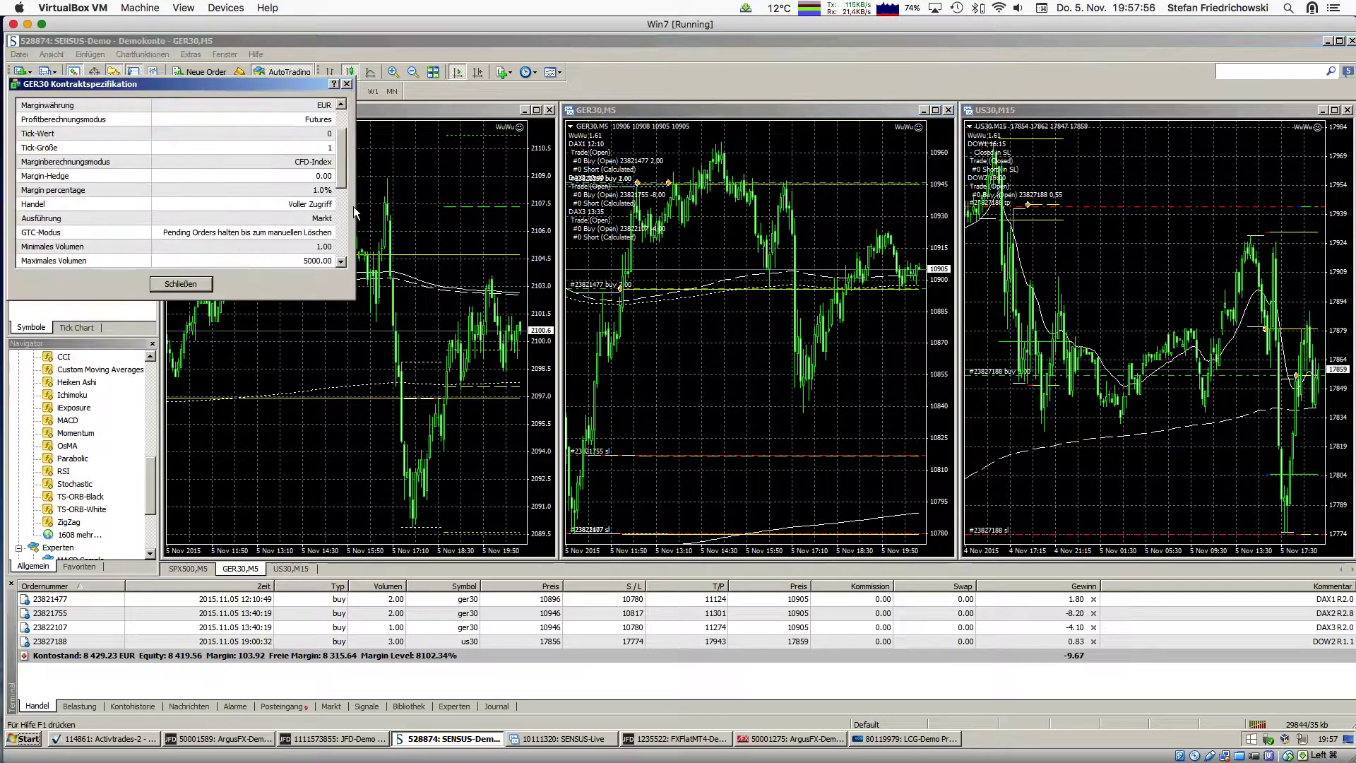
pyautogui.scroll(-3, 356, 233)
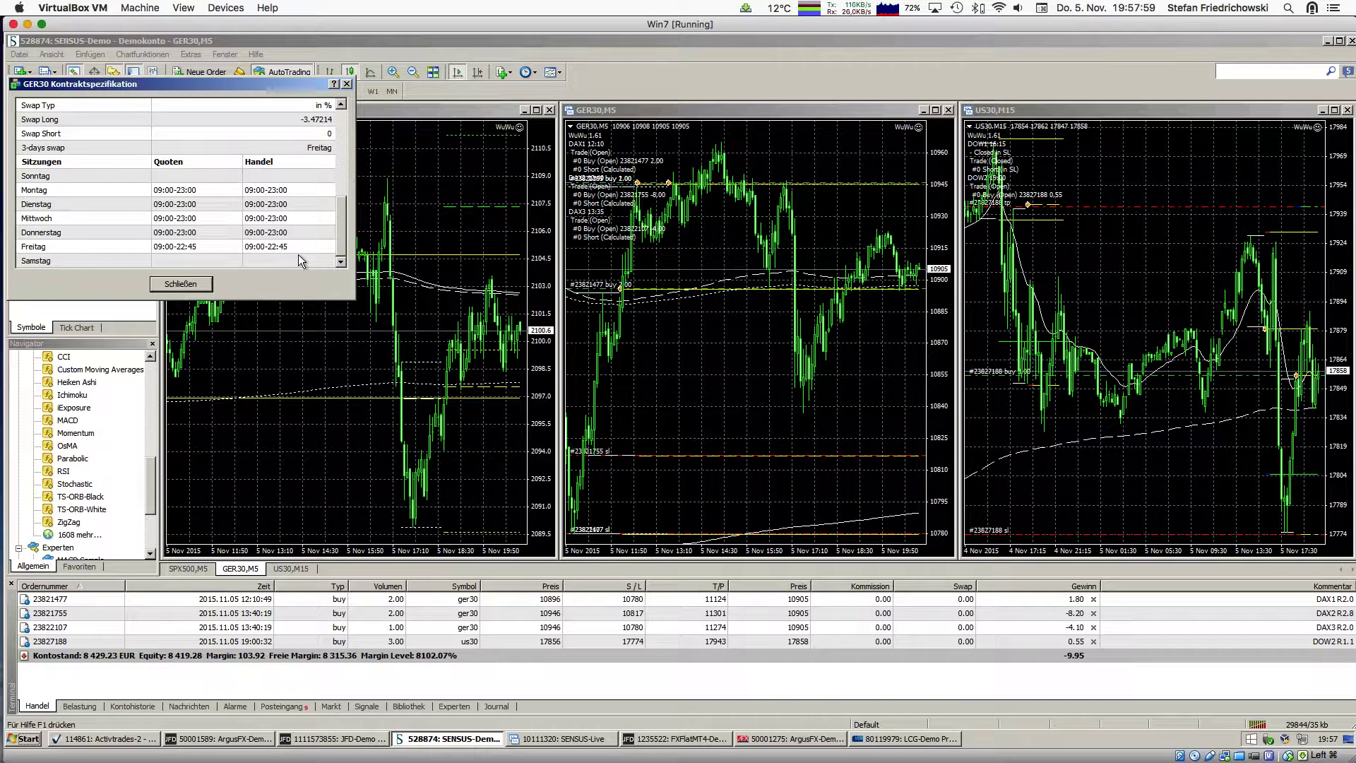
pyautogui.click(180, 284)
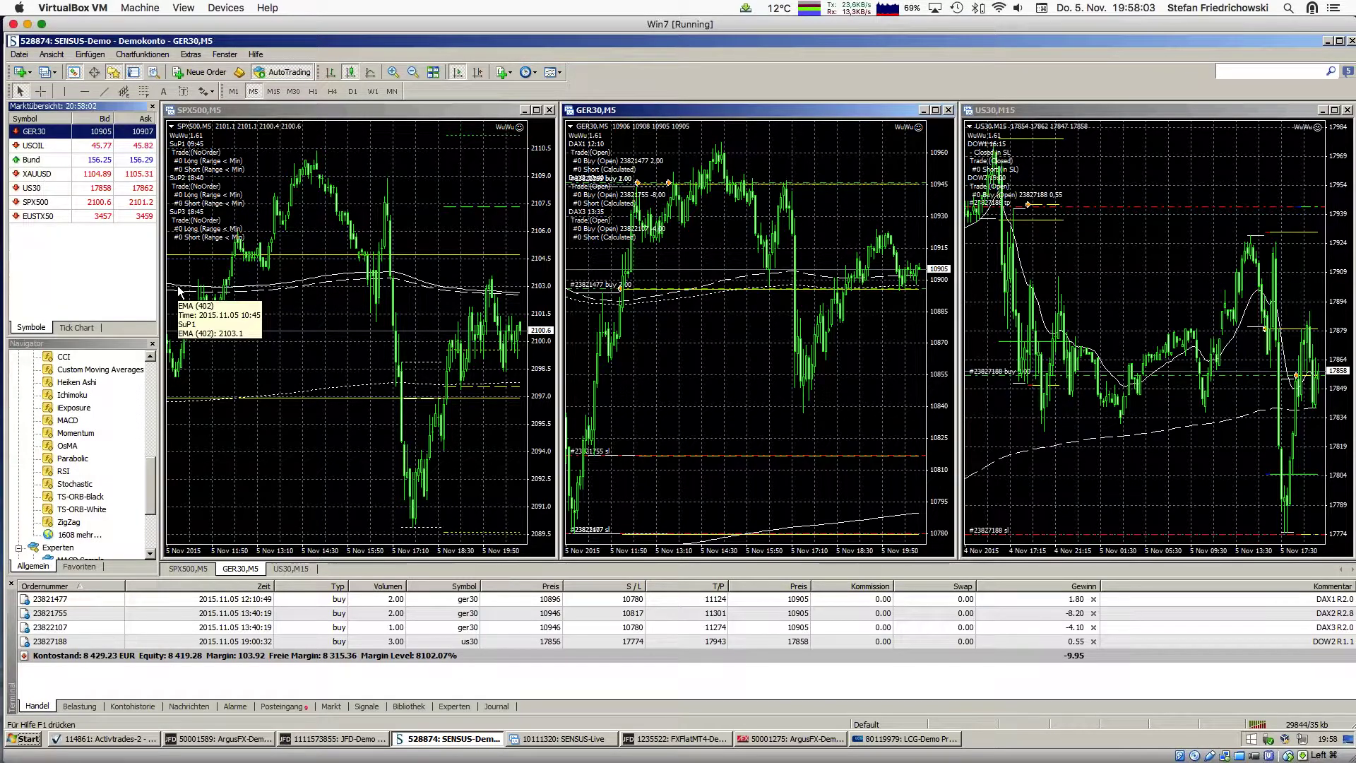
# Return briefly to the GER30 screenshots in Preview, and switch to the SPX500 chart in the Malta_Windows_2 remote session
pyautogui.moveTo(21, 519)
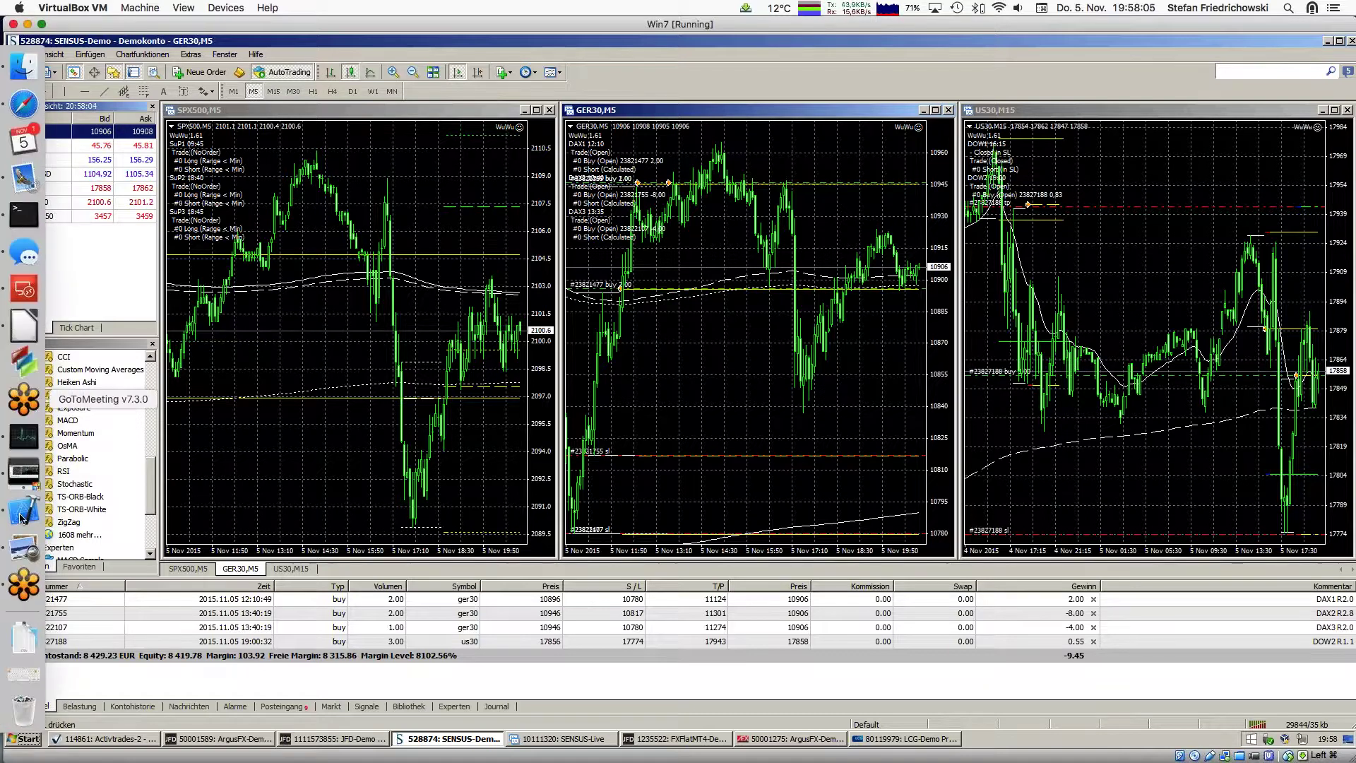
pyautogui.click(23, 548)
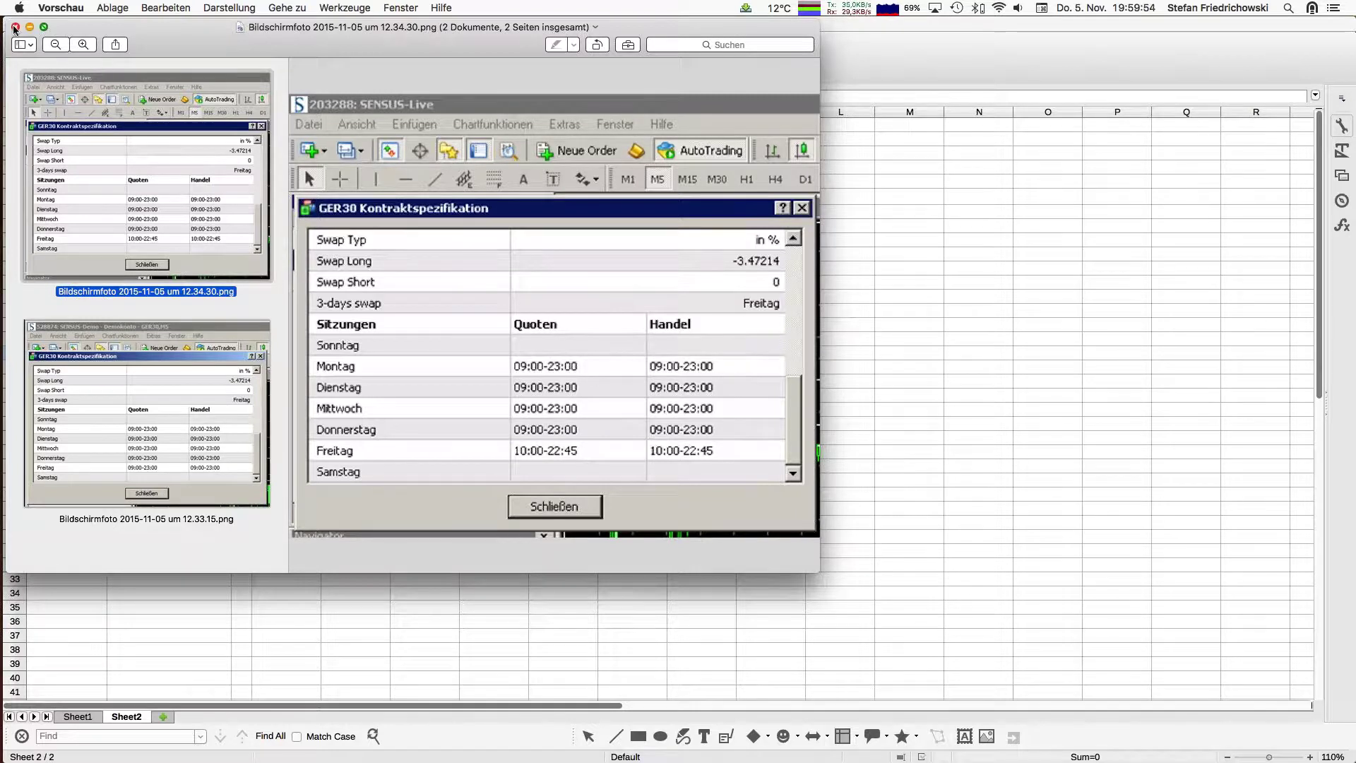
pyautogui.moveTo(2, 317)
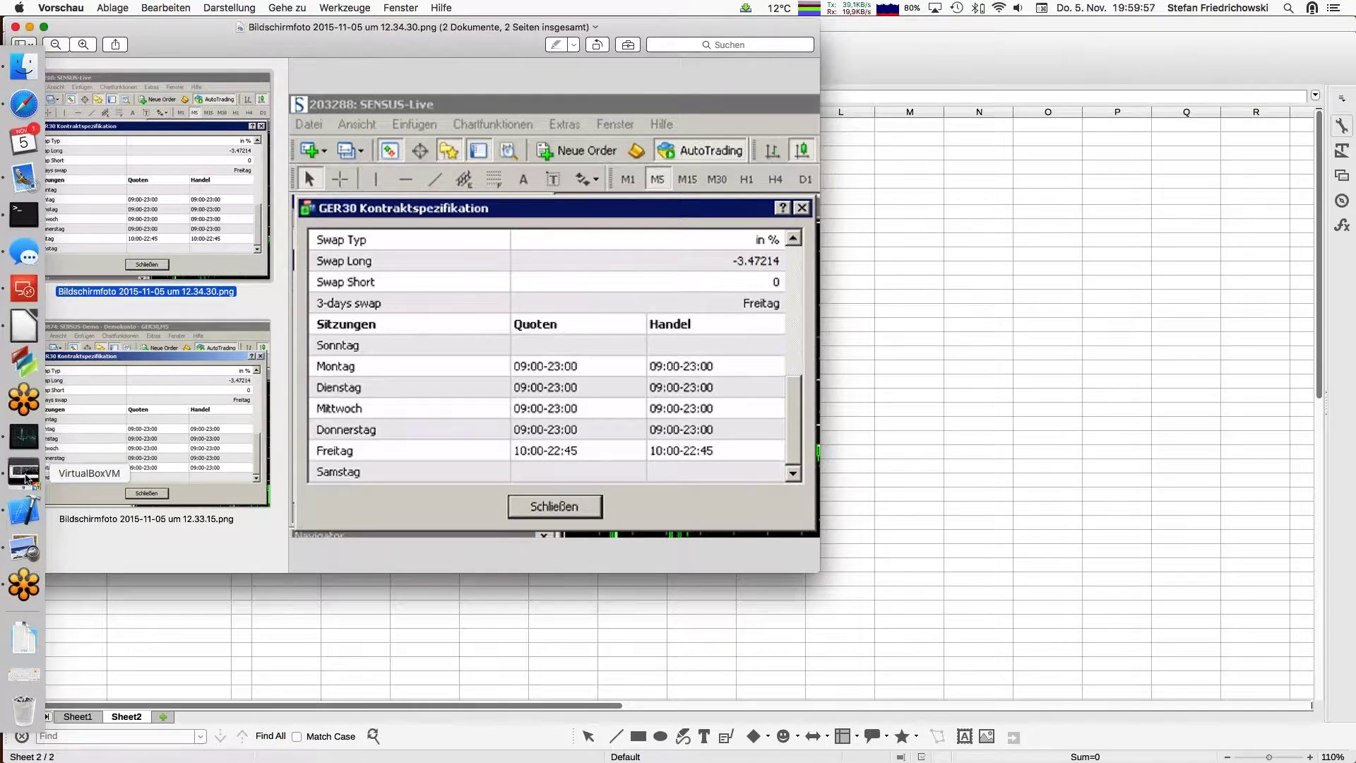
pyautogui.click(28, 282)
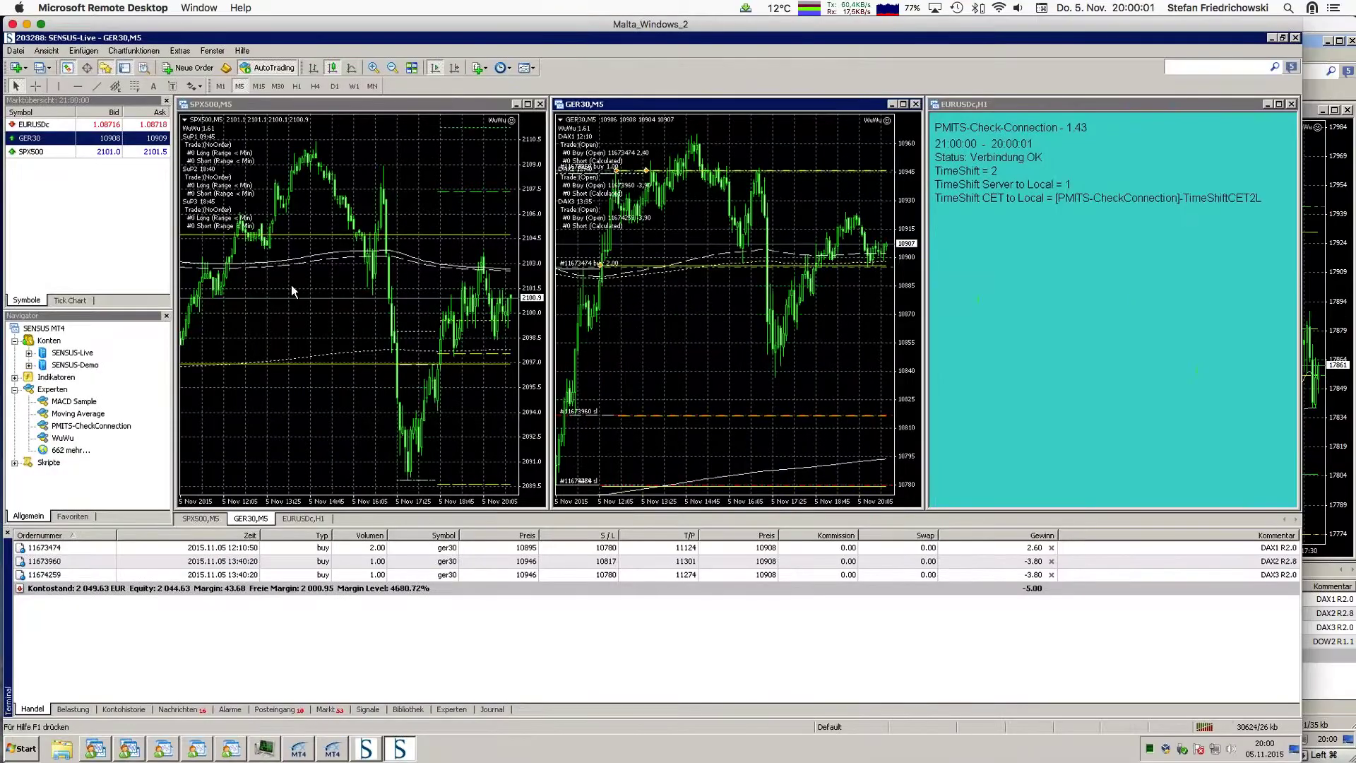
pyautogui.click(291, 285)
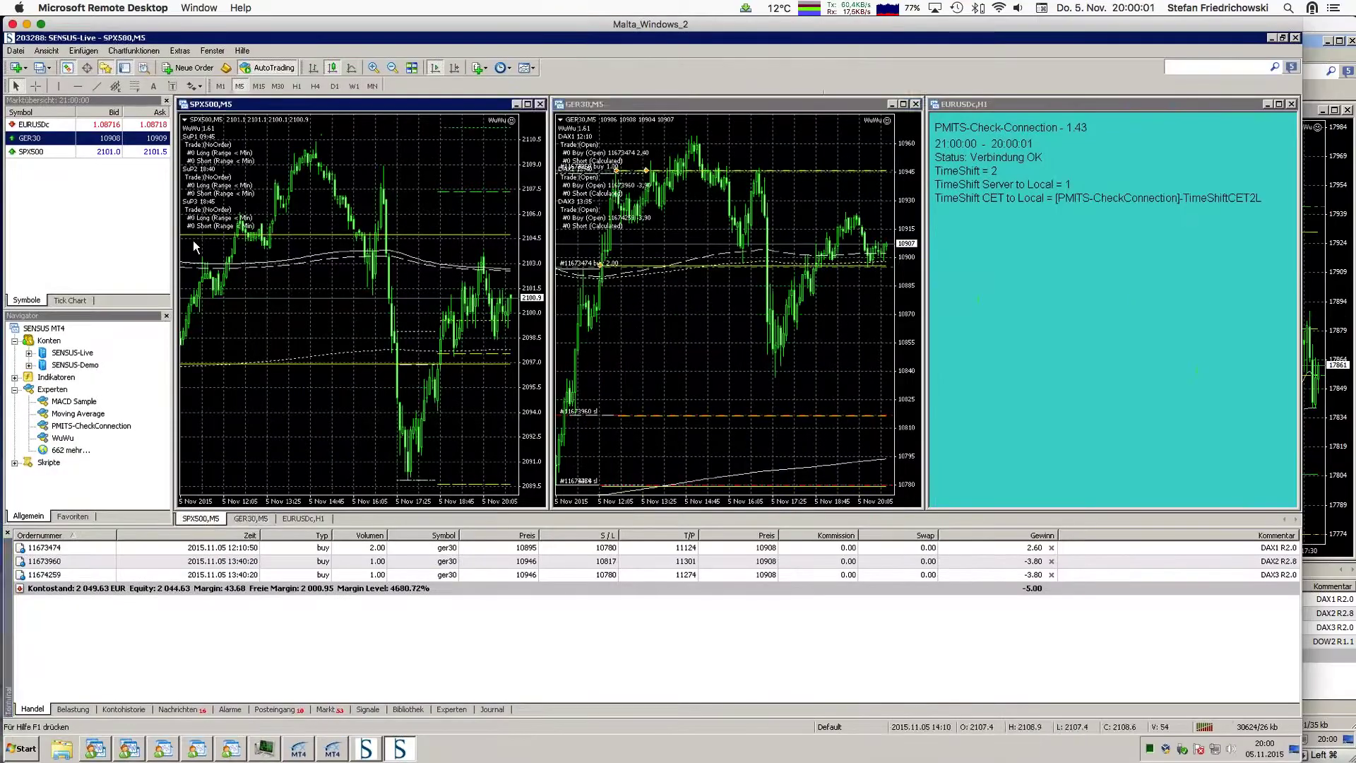
# Open the live account's SPX500 contract specification, examine its quote and trading sessions, and close it
pyautogui.rightClick(29, 152)
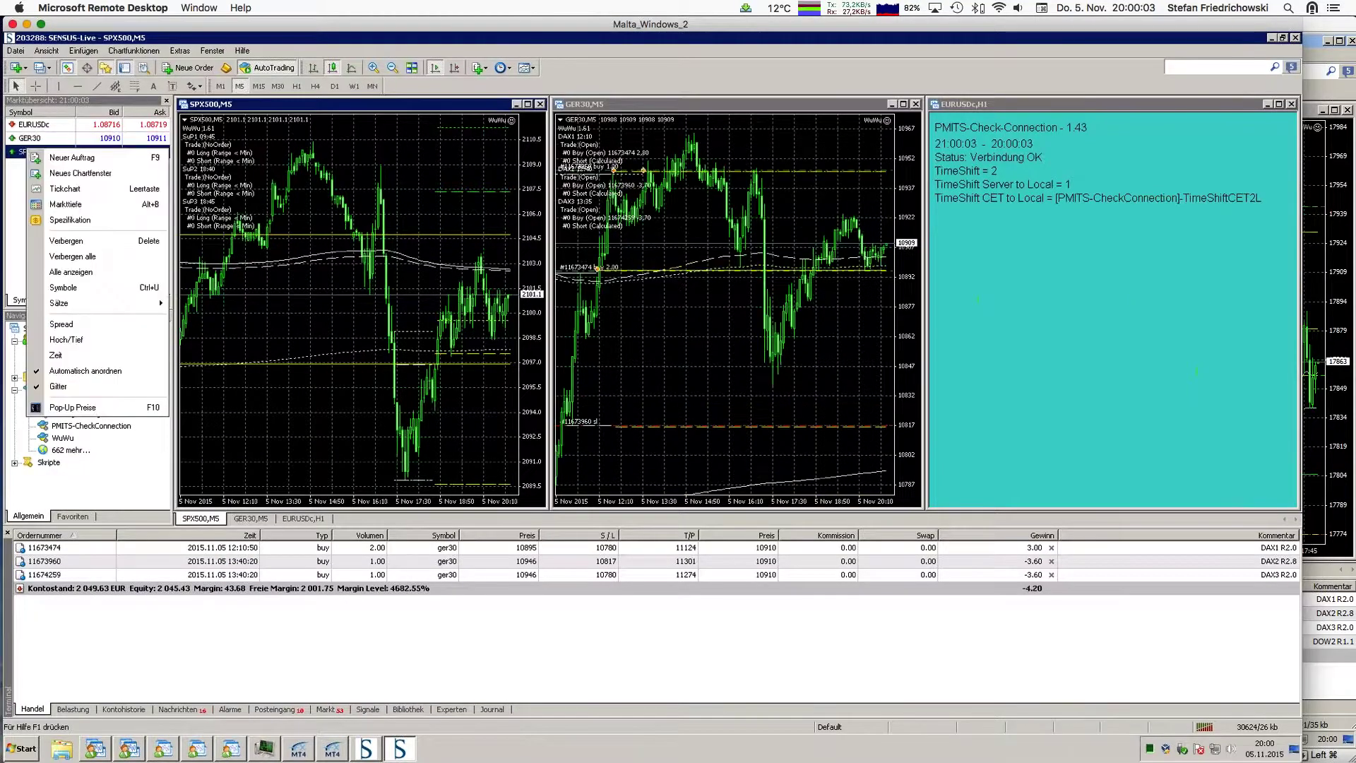
pyautogui.click(78, 219)
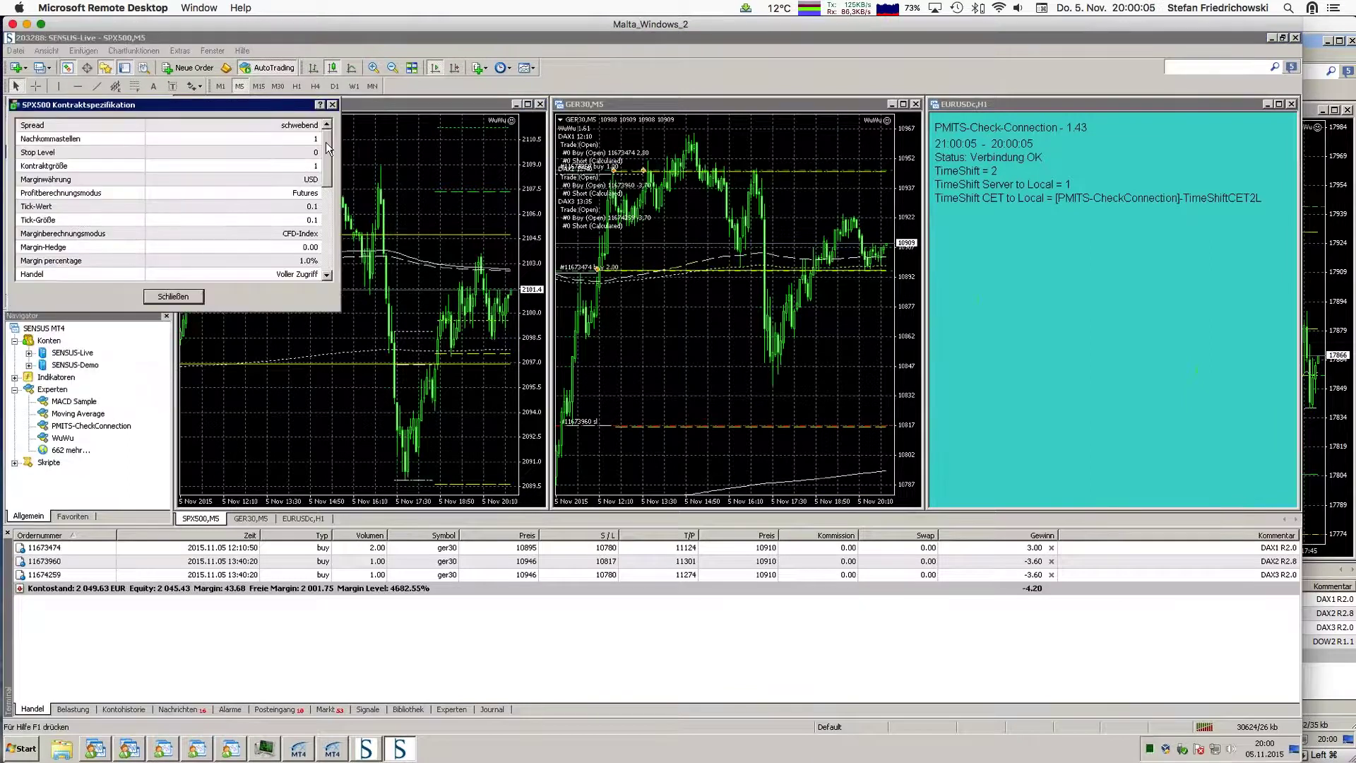
pyautogui.scroll(-5, 328, 274)
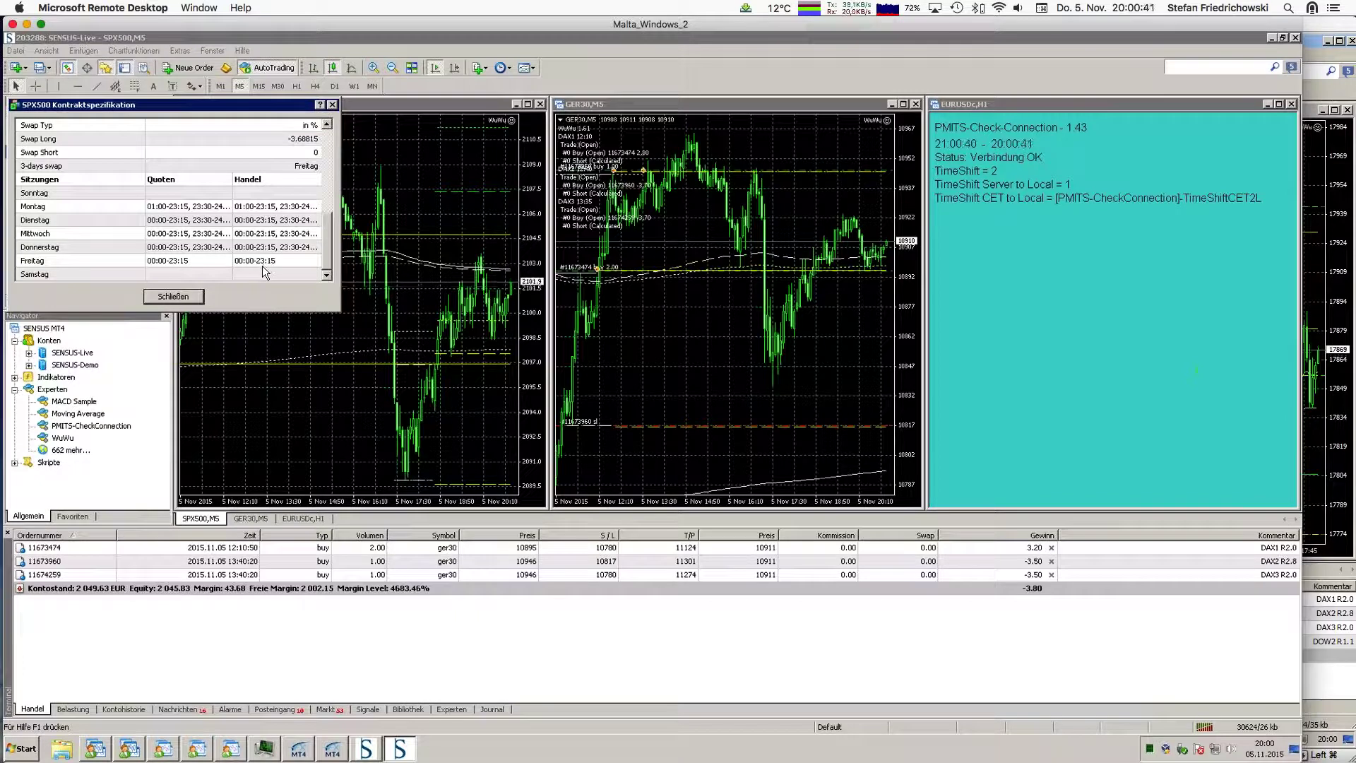
pyautogui.click(196, 299)
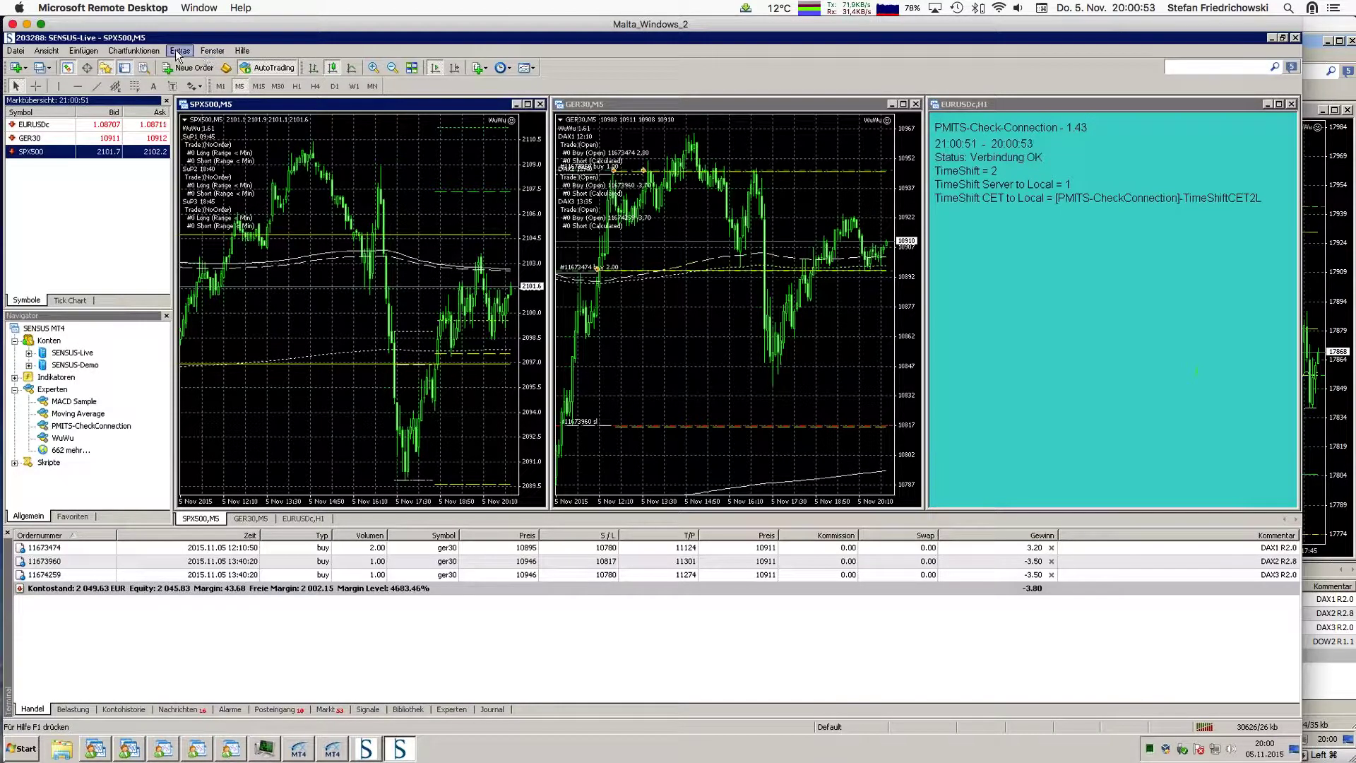
# Open the SENSUS-Live terminal's data folder and go to the Files folder inside MQL4
pyautogui.click(16, 50)
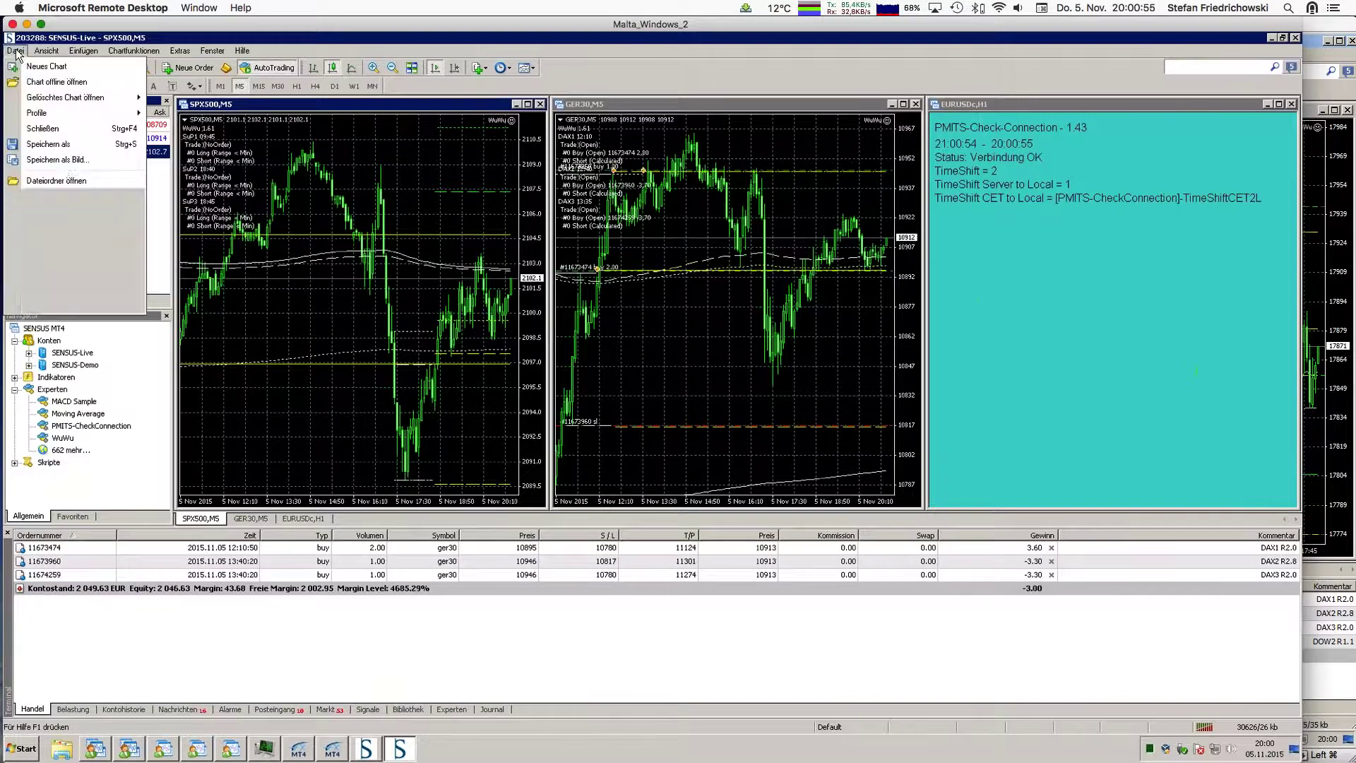
pyautogui.click(61, 181)
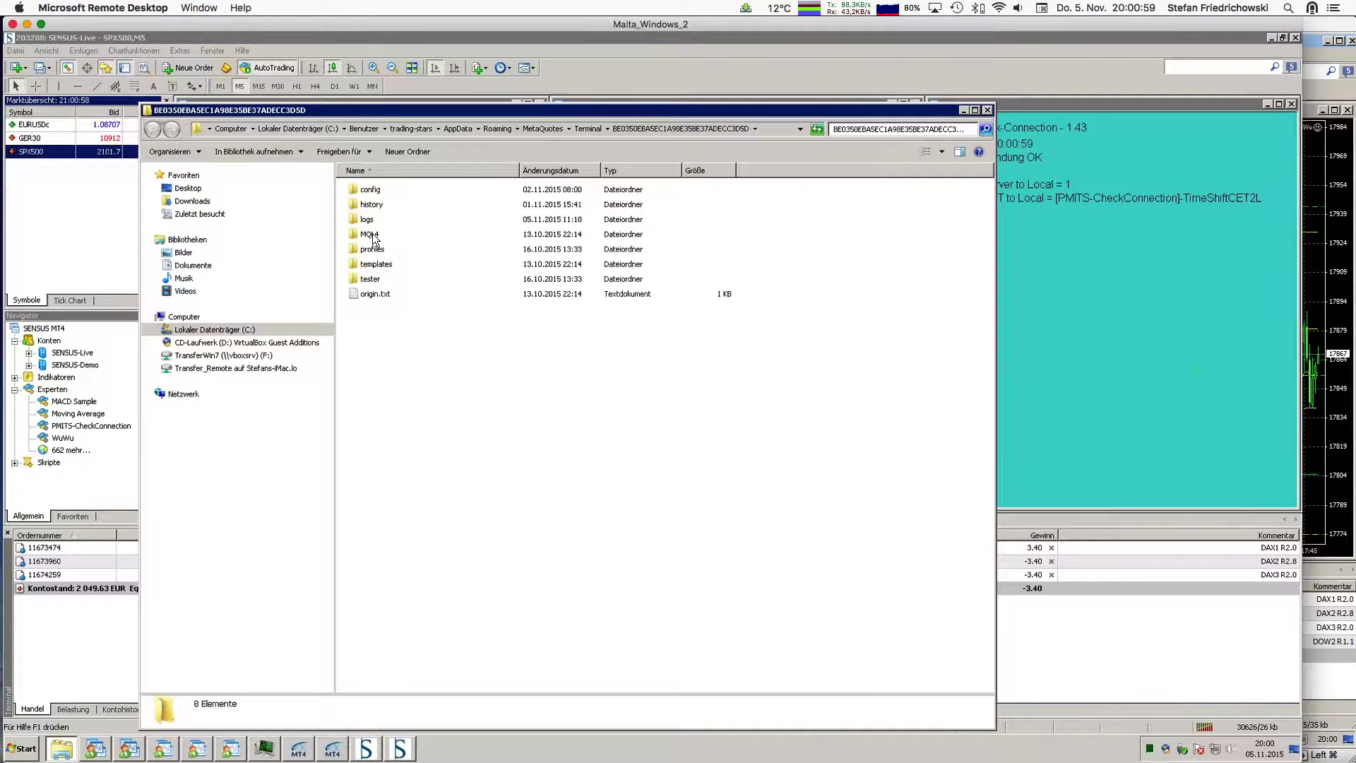
pyautogui.click(372, 235)
pyautogui.doubleClick(372, 235)
pyautogui.doubleClick(376, 204)
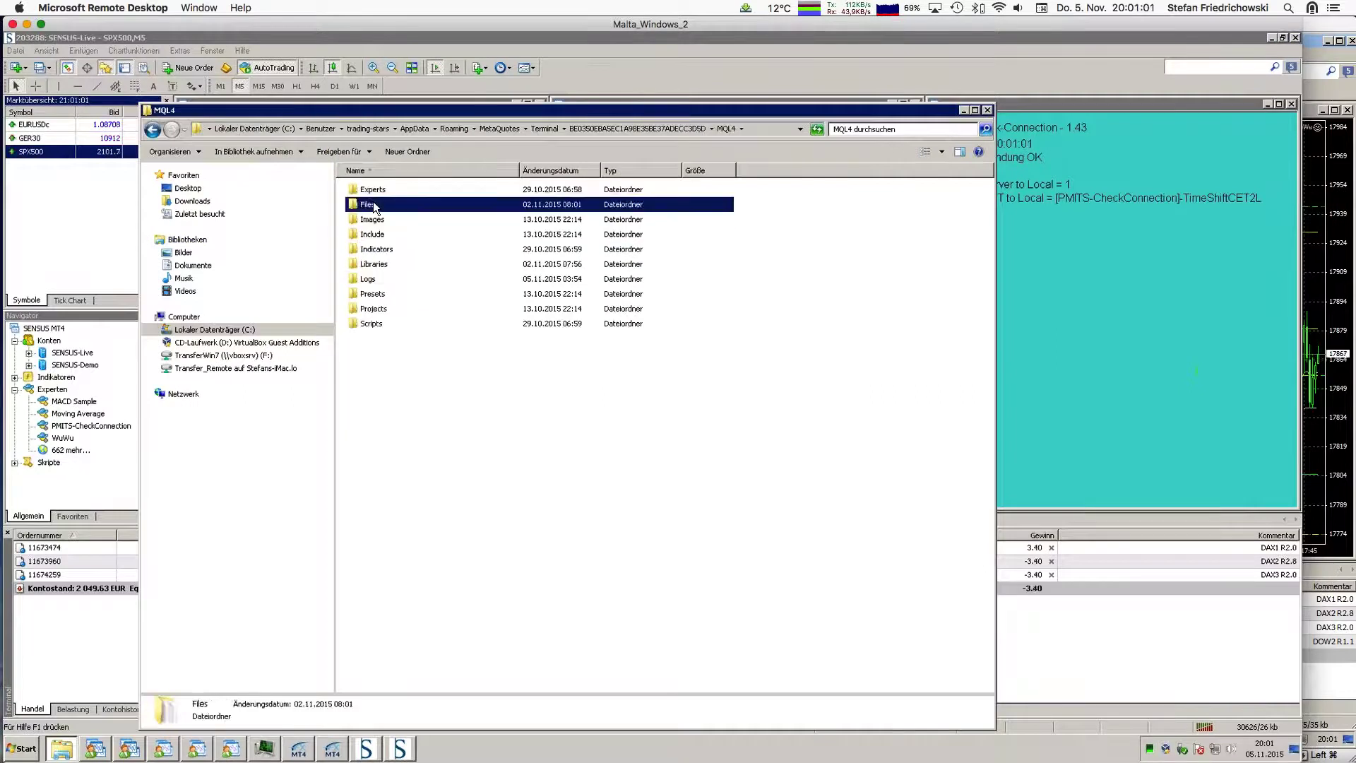
# Open WuWu SPX500.ini, check the LocalCloseTimeFriday setting of SuP1, and close the file and its folder window
pyautogui.doubleClick(402, 309)
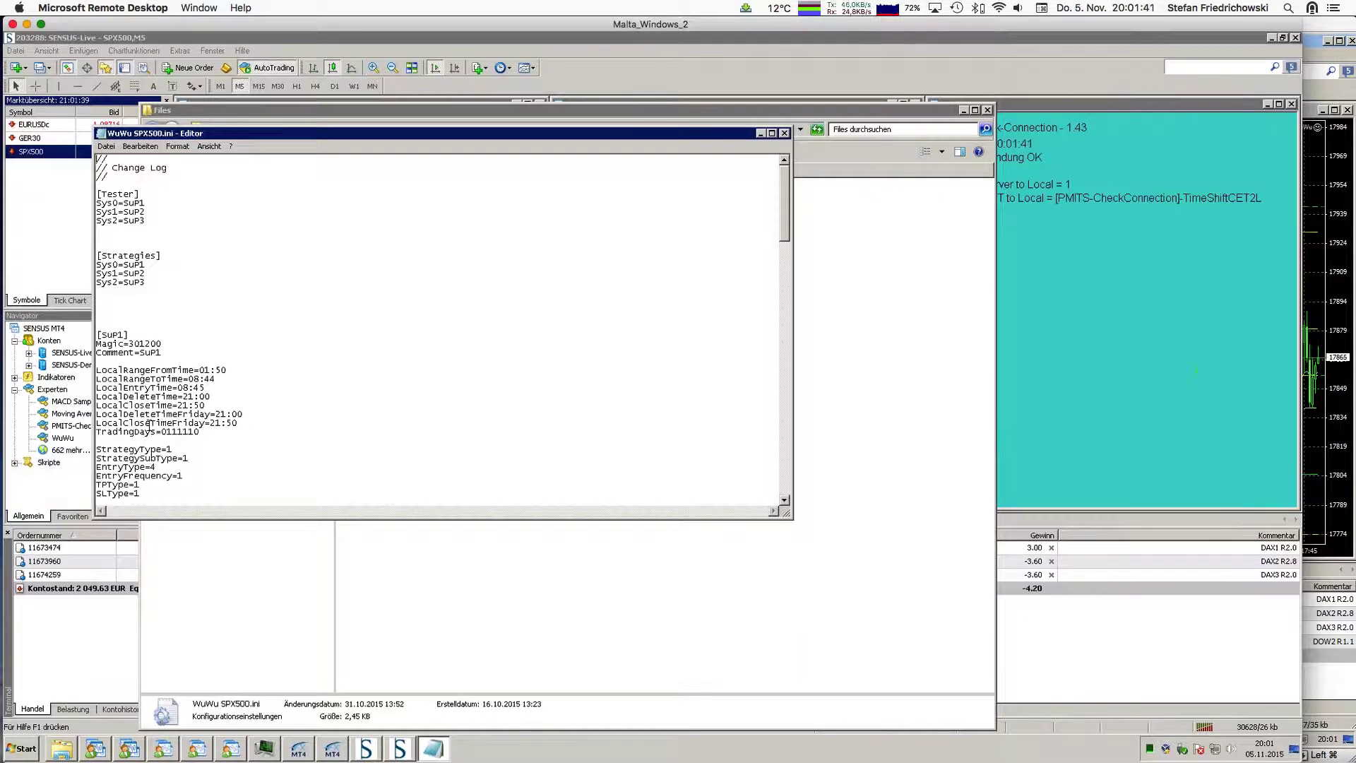
pyautogui.moveTo(151, 424); pyautogui.dragTo(203, 424)
pyautogui.click(783, 132)
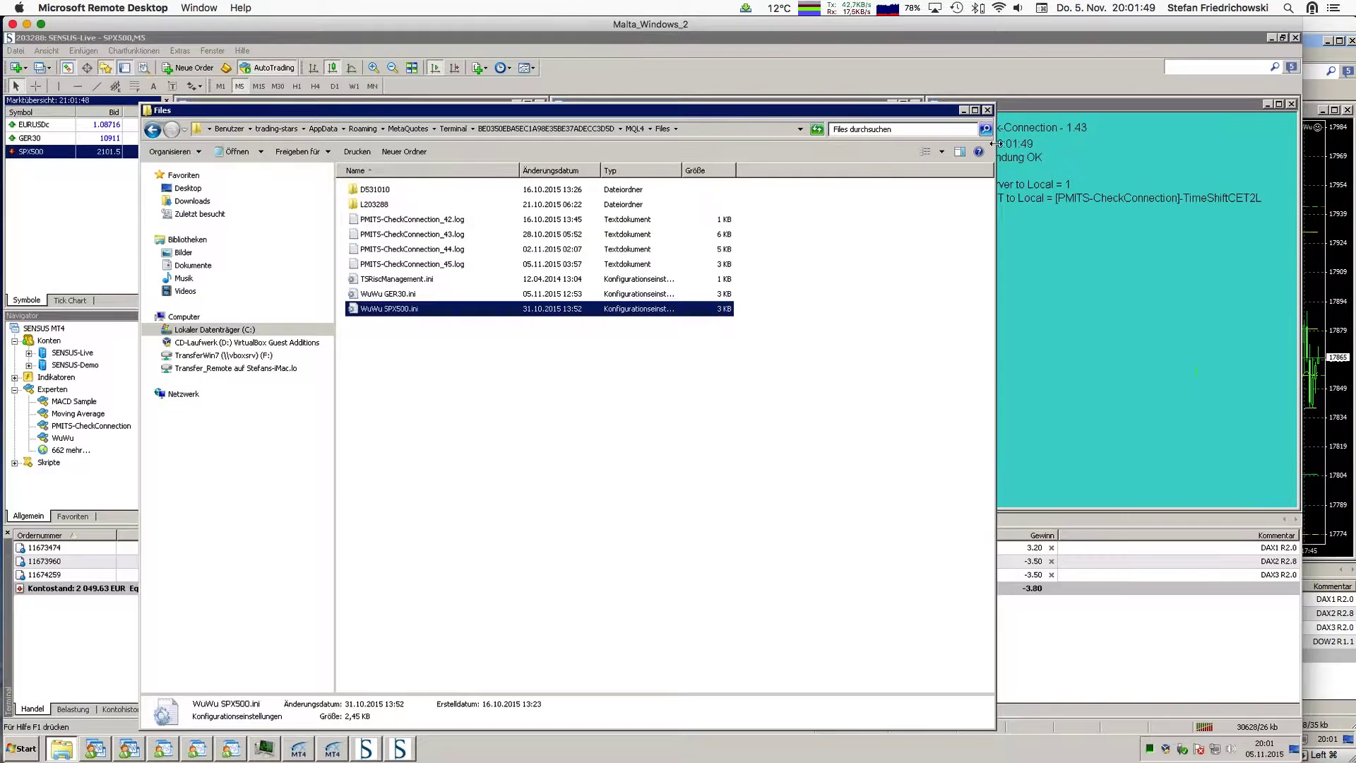
pyautogui.click(986, 110)
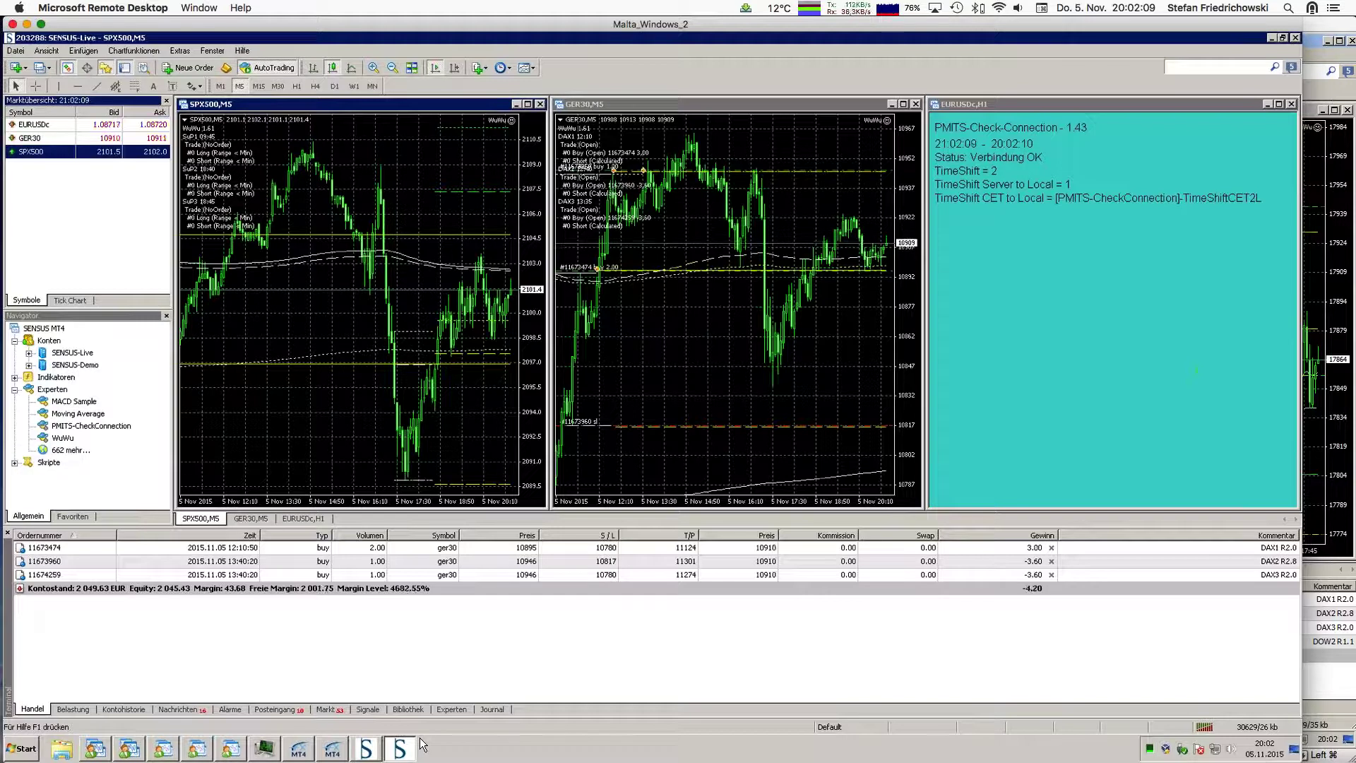
# Check the open BeBeeR-H1 trades in the other SENSUS-Live terminal, and switch to the JFD-Demo terminal in the Win7 virtual machine
pyautogui.click(368, 750)
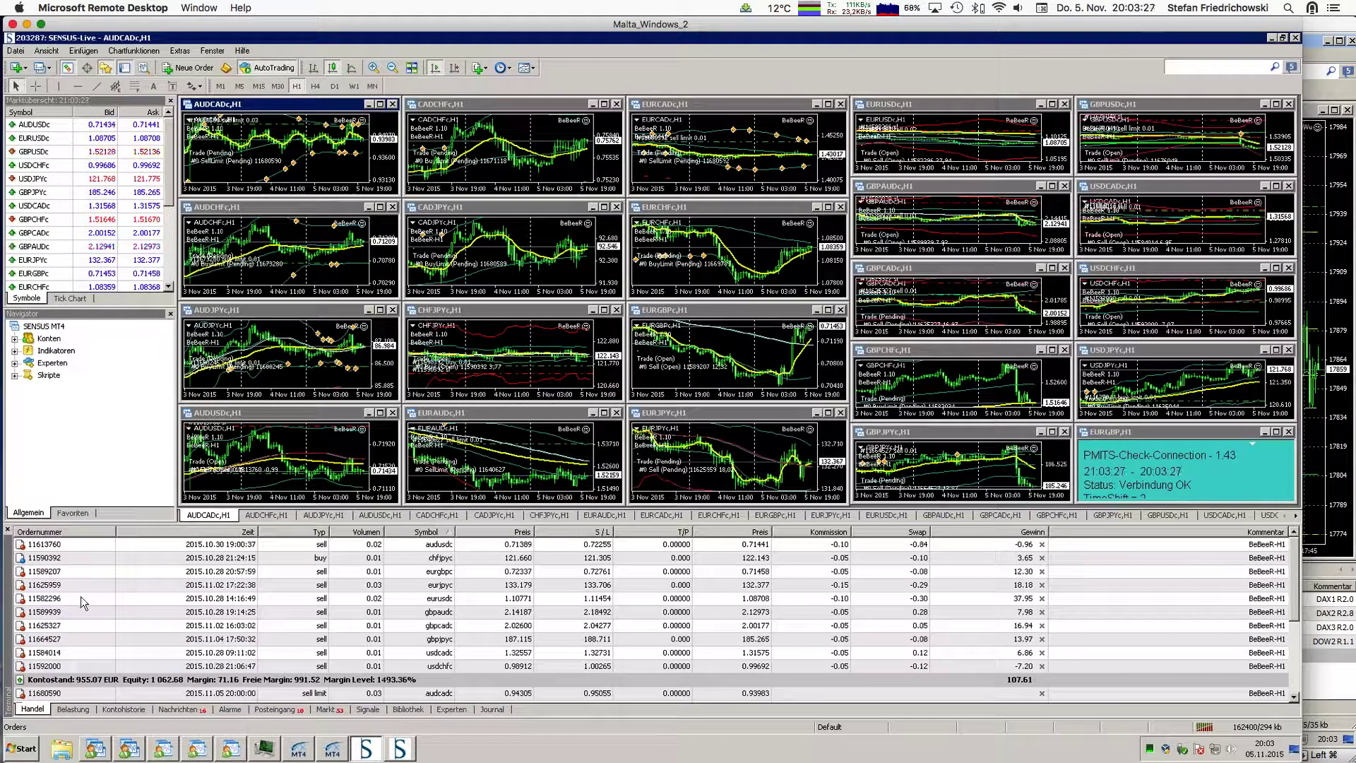
pyautogui.moveTo(79, 596)
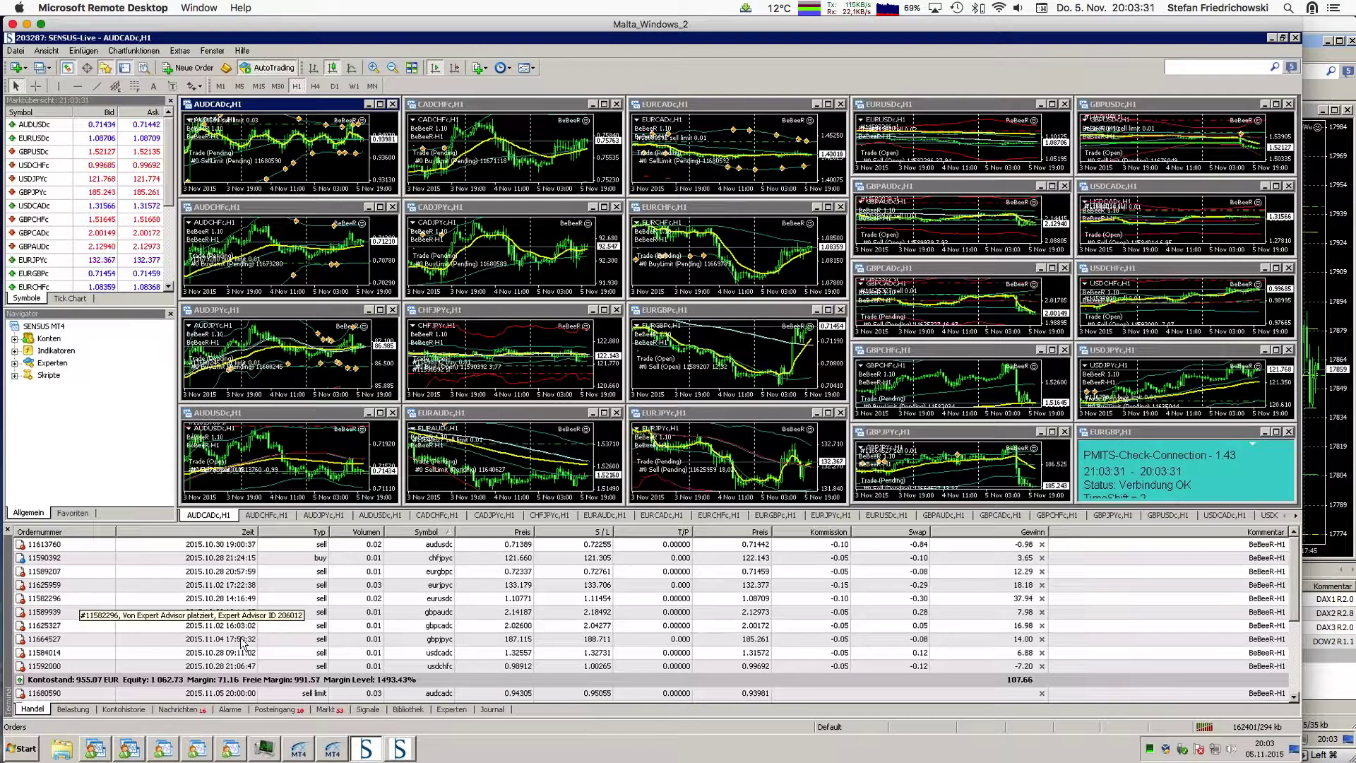
pyautogui.moveTo(26, 513)
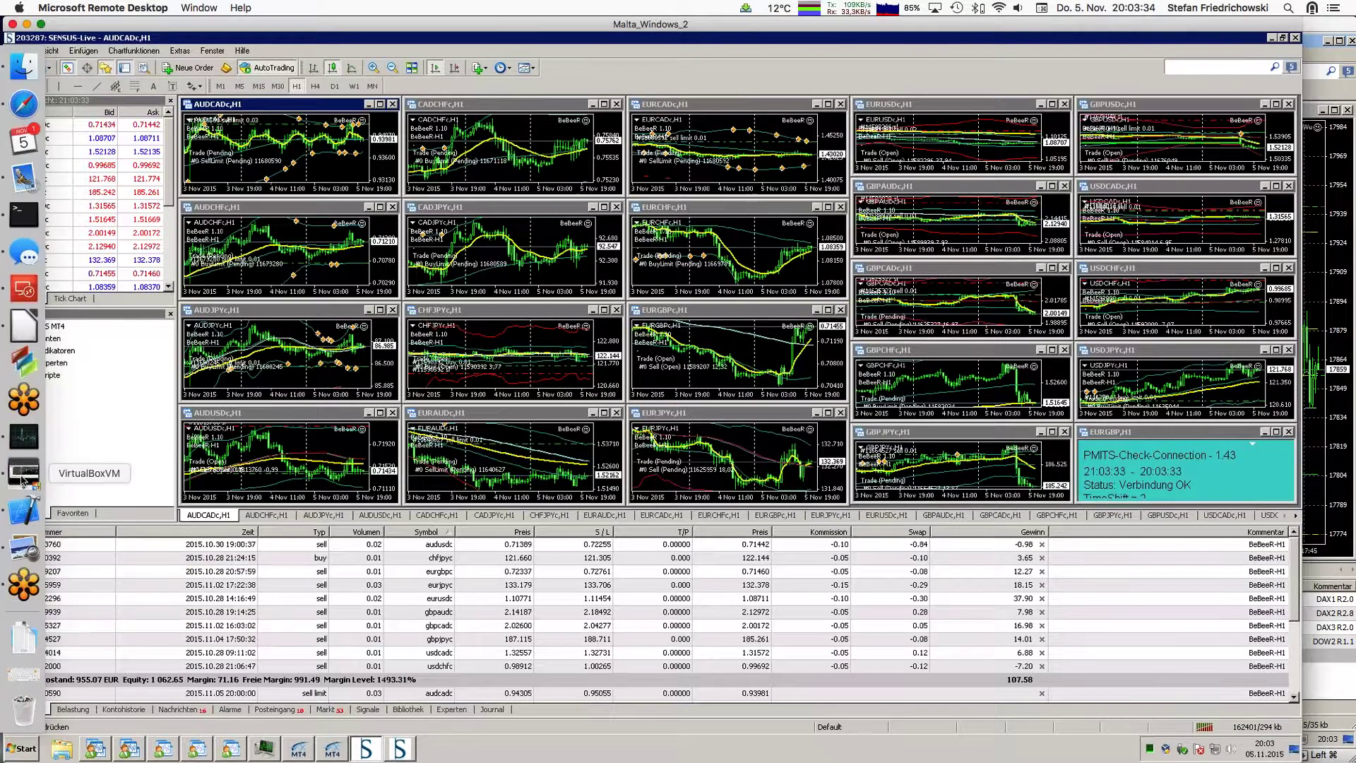
pyautogui.click(23, 477)
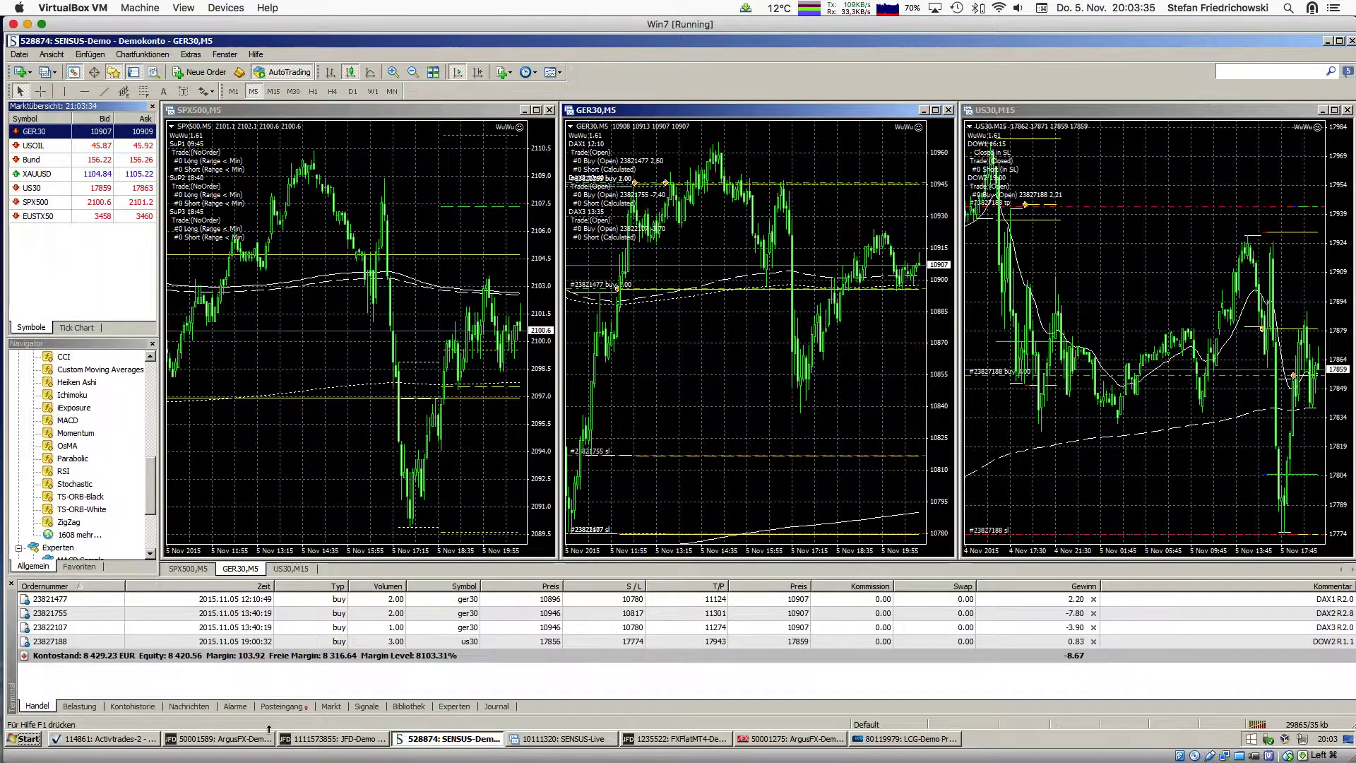
pyautogui.click(349, 740)
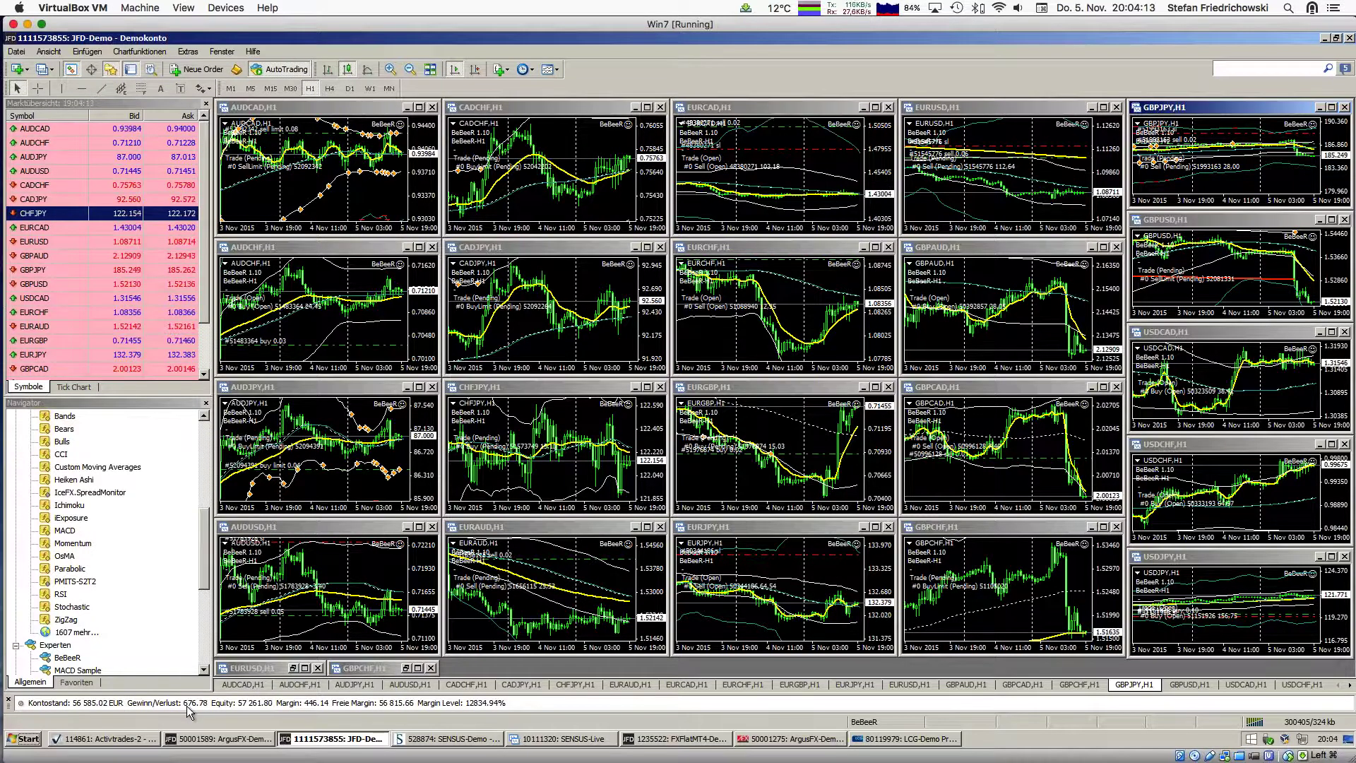
# Inspect the EURCAD H1 chart enlarged, and tile all chart windows again
pyautogui.click(701, 214)
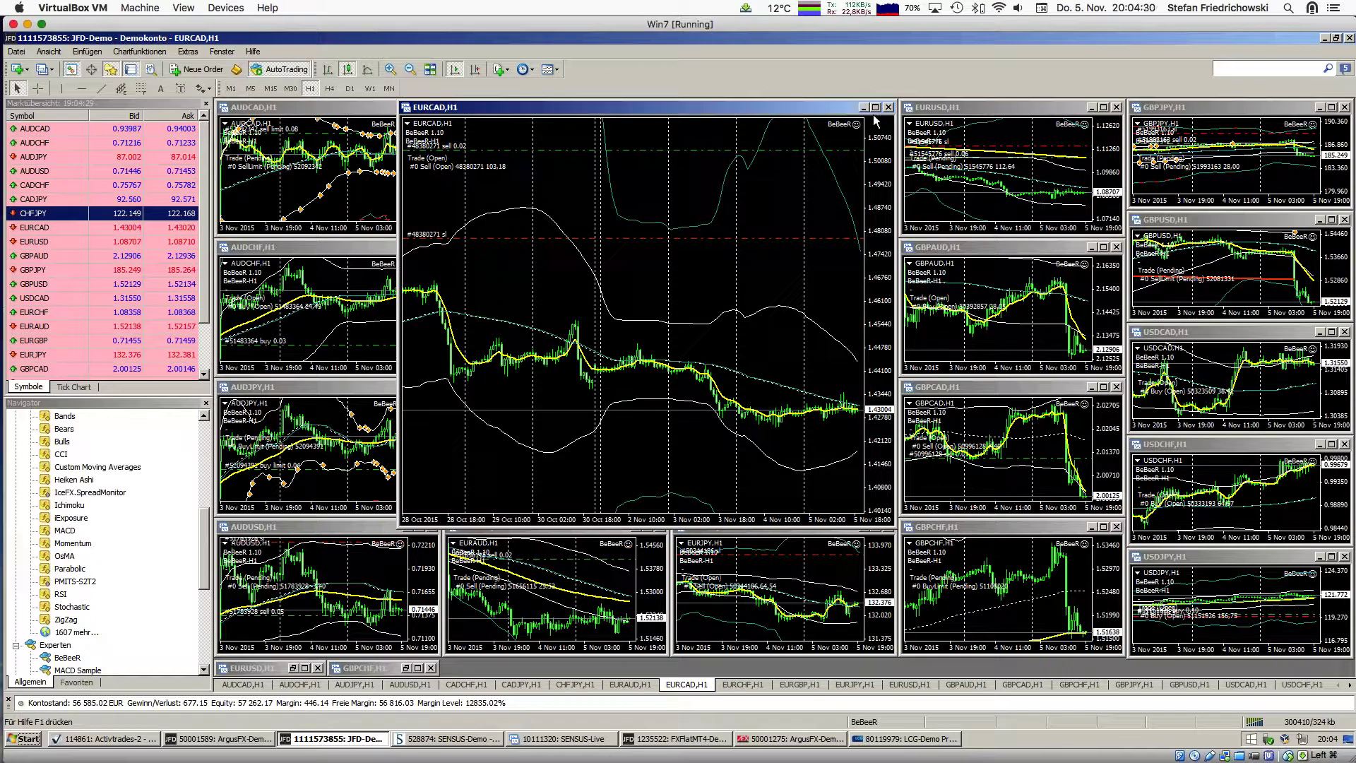
pyautogui.click(430, 68)
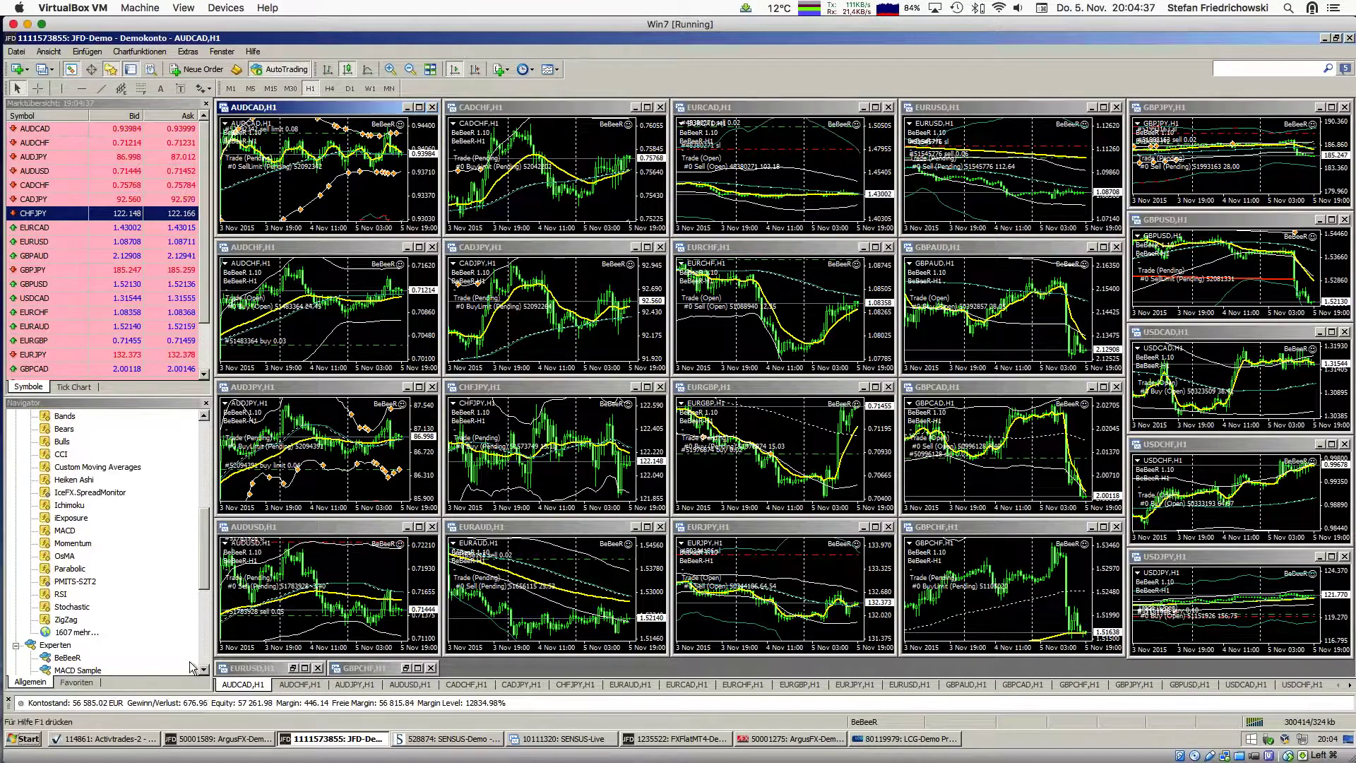
# Expand the JFD-Demo list of open trades, and examine the closed BeBeeR-H1 and PMITS-UniRBO trades in the account history
pyautogui.click(12, 712)
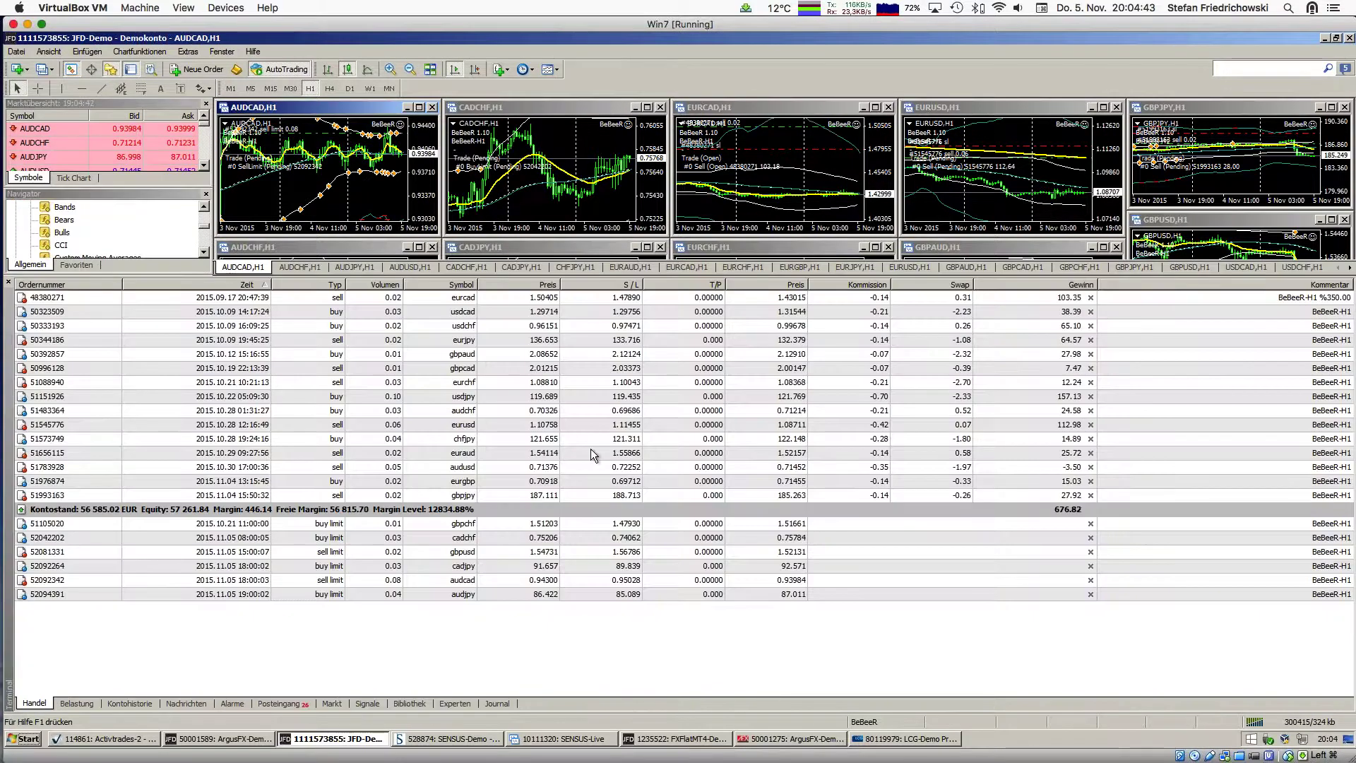
pyautogui.click(132, 704)
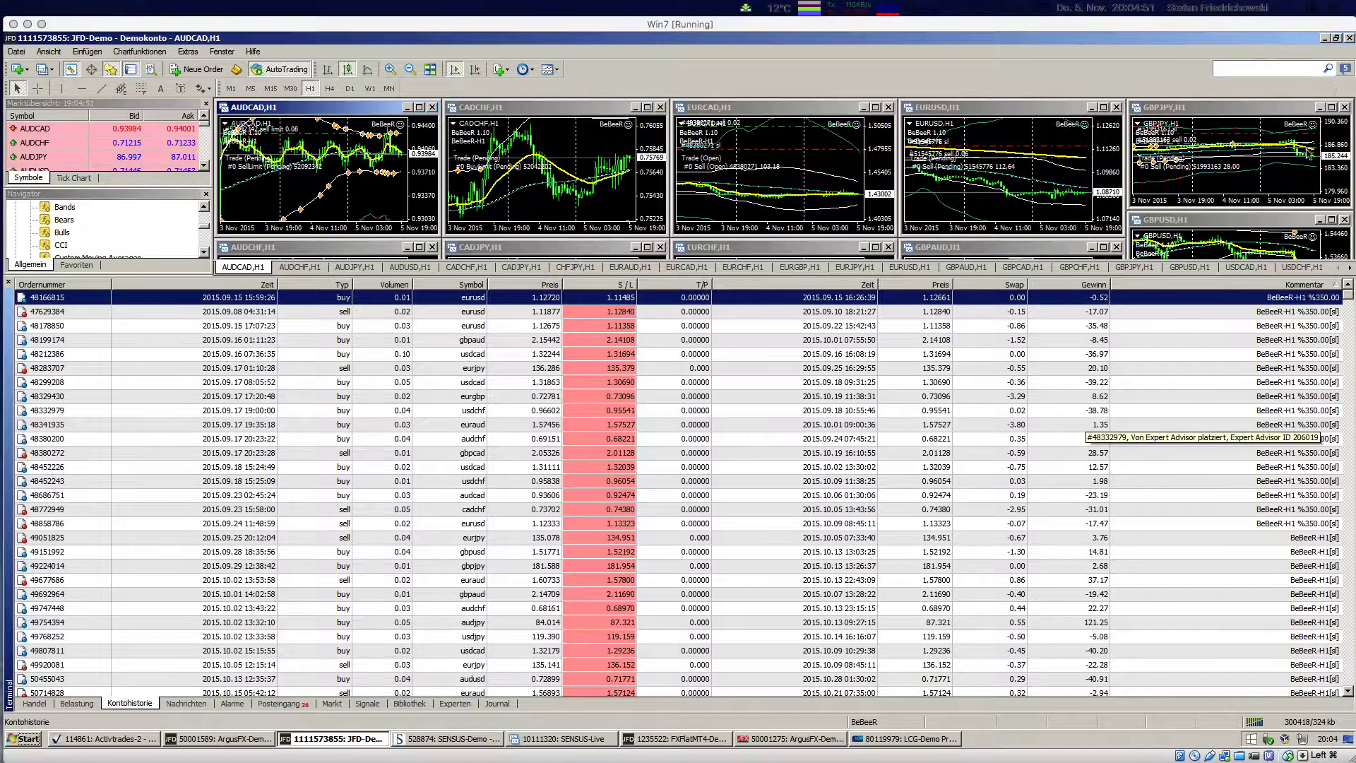
pyautogui.click(1089, 624)
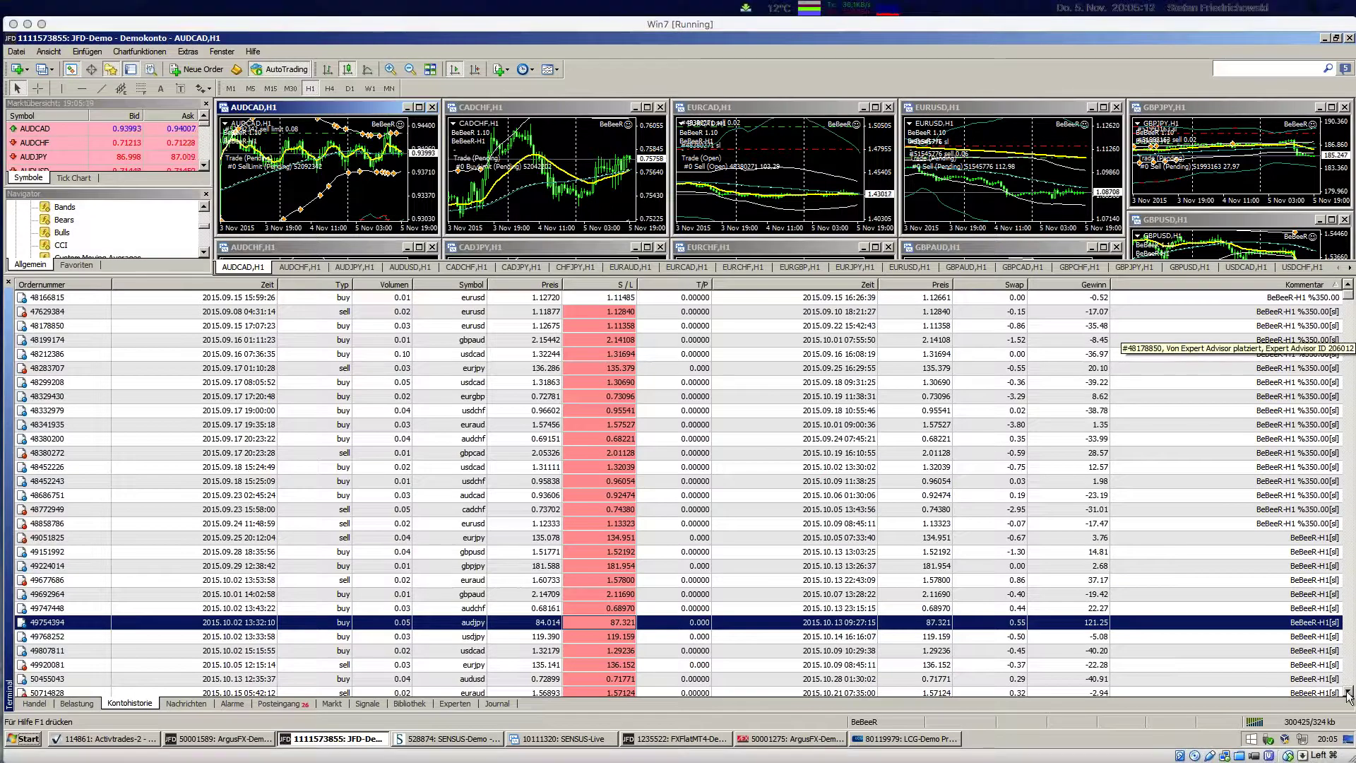
pyautogui.scroll(-2, 1348, 695)
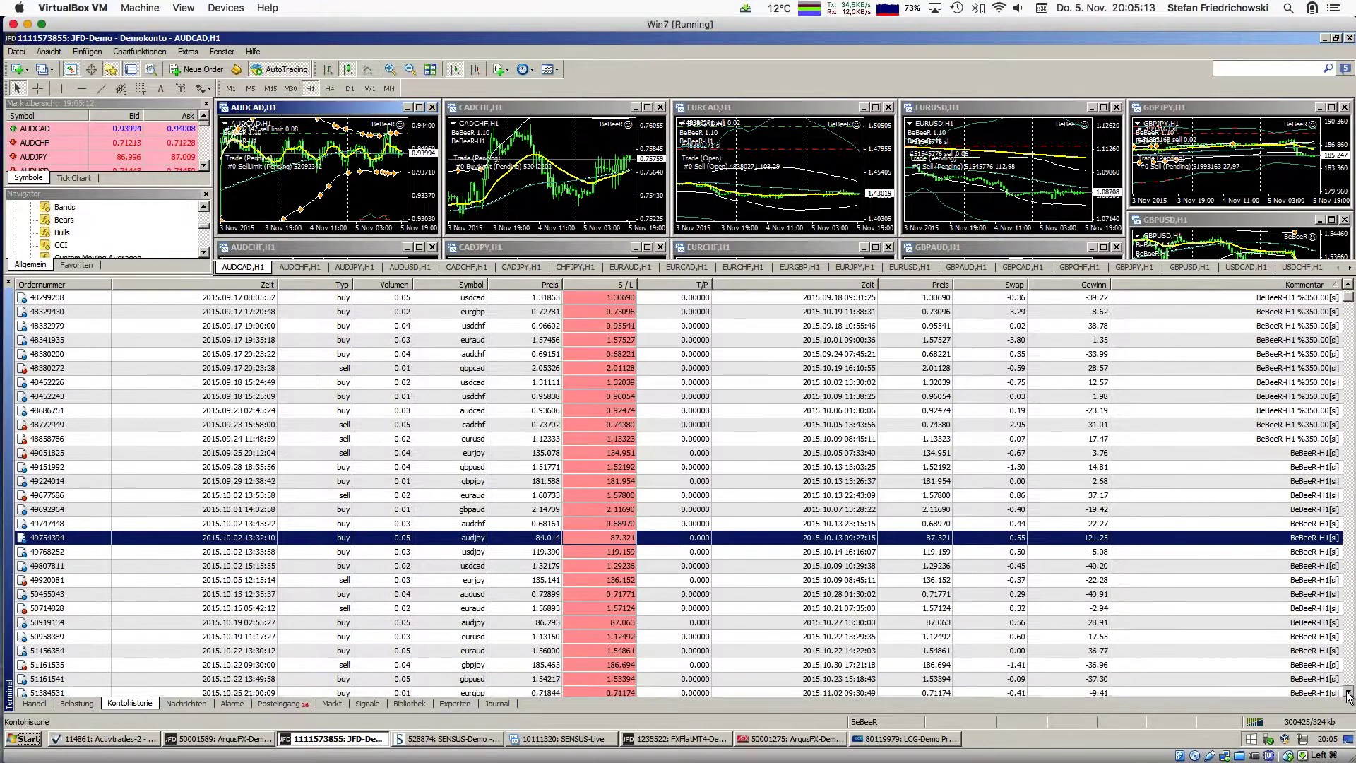
pyautogui.scroll(-3, 1348, 695)
pyautogui.scroll(-1, 1347, 695)
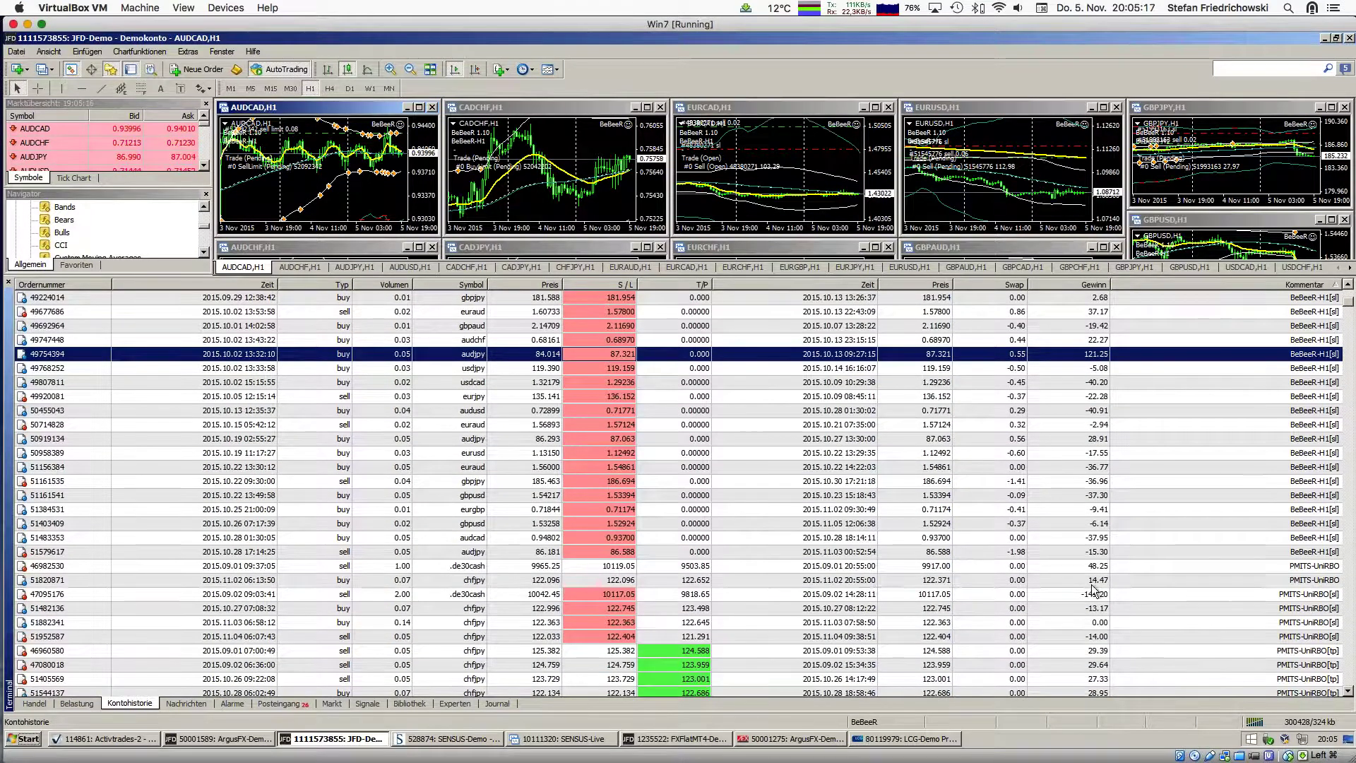
pyautogui.click(1092, 581)
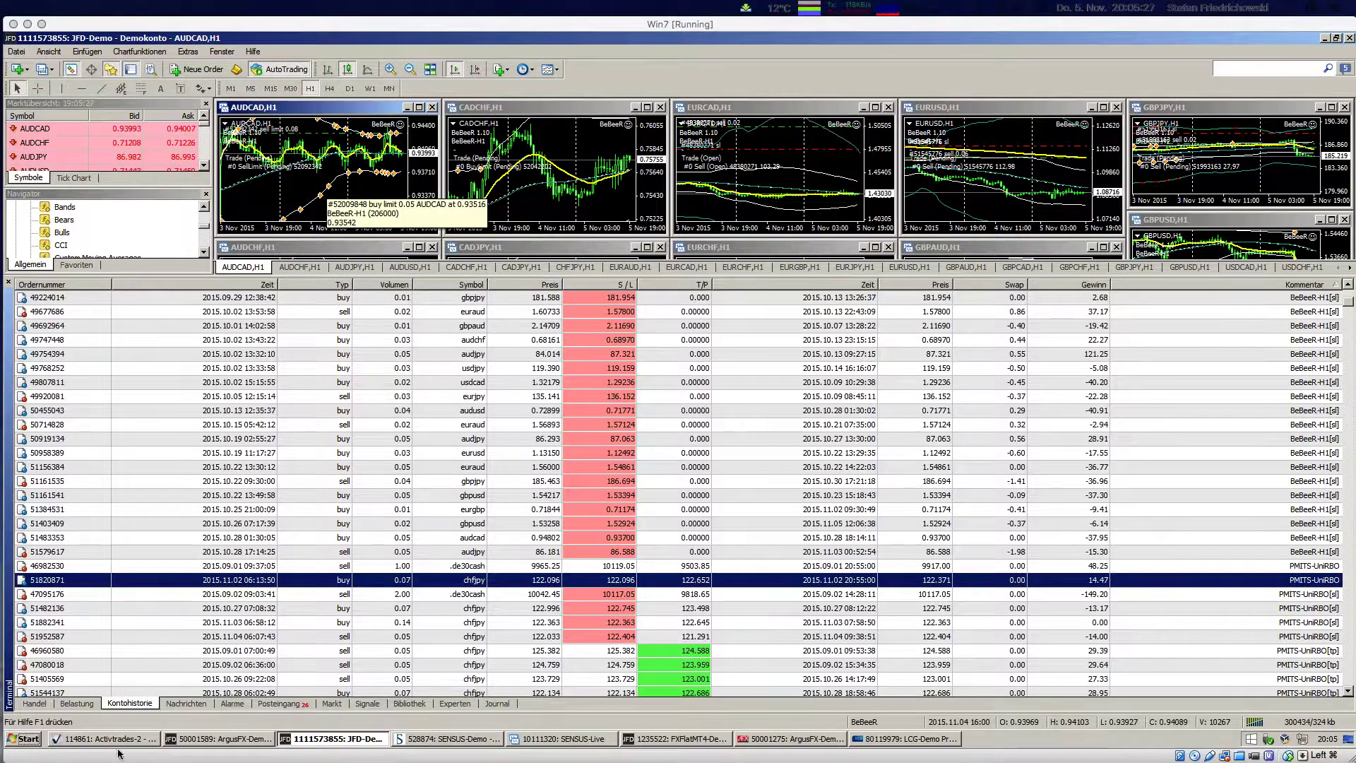
# Examine the open trades and pending limit orders of the BeBeeR-H1 strategy in the JFD-Demo terminal
pyautogui.click(40, 704)
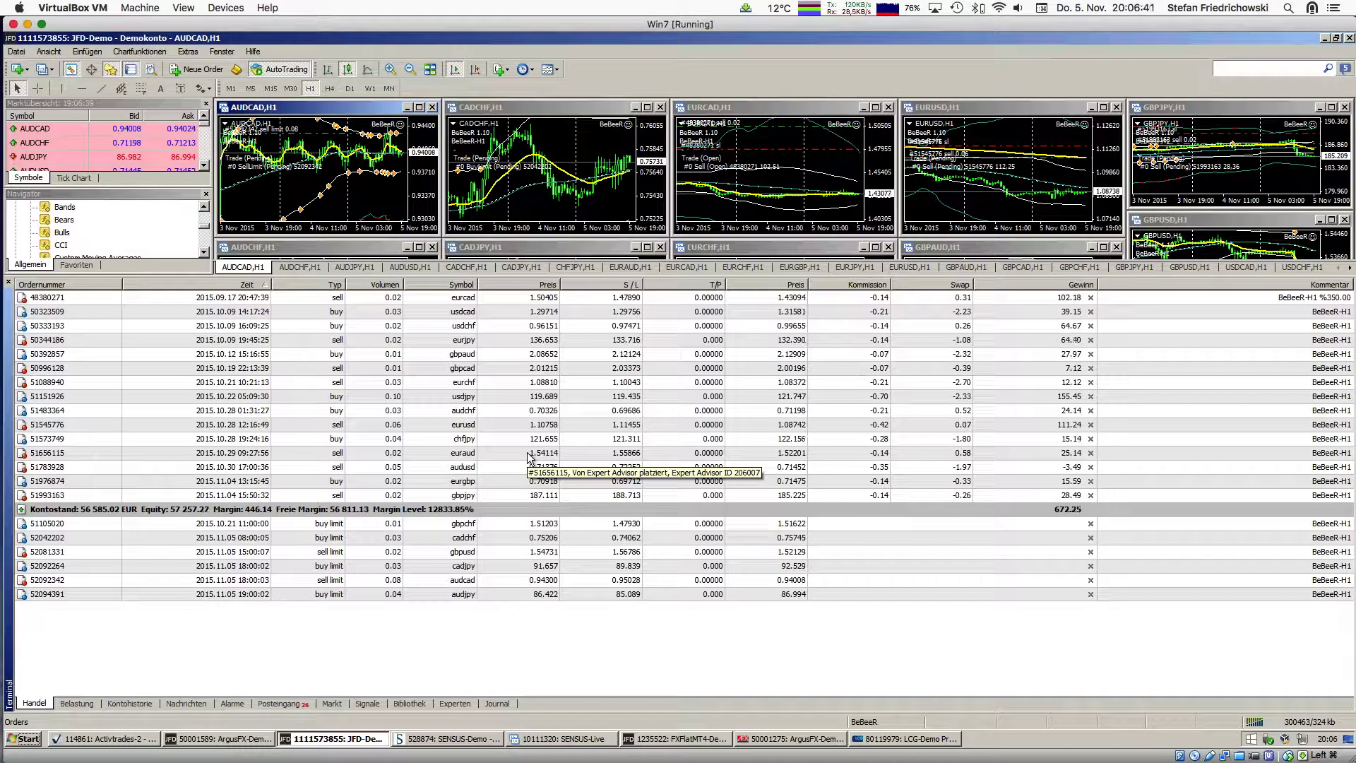
pyautogui.moveTo(9, 423)
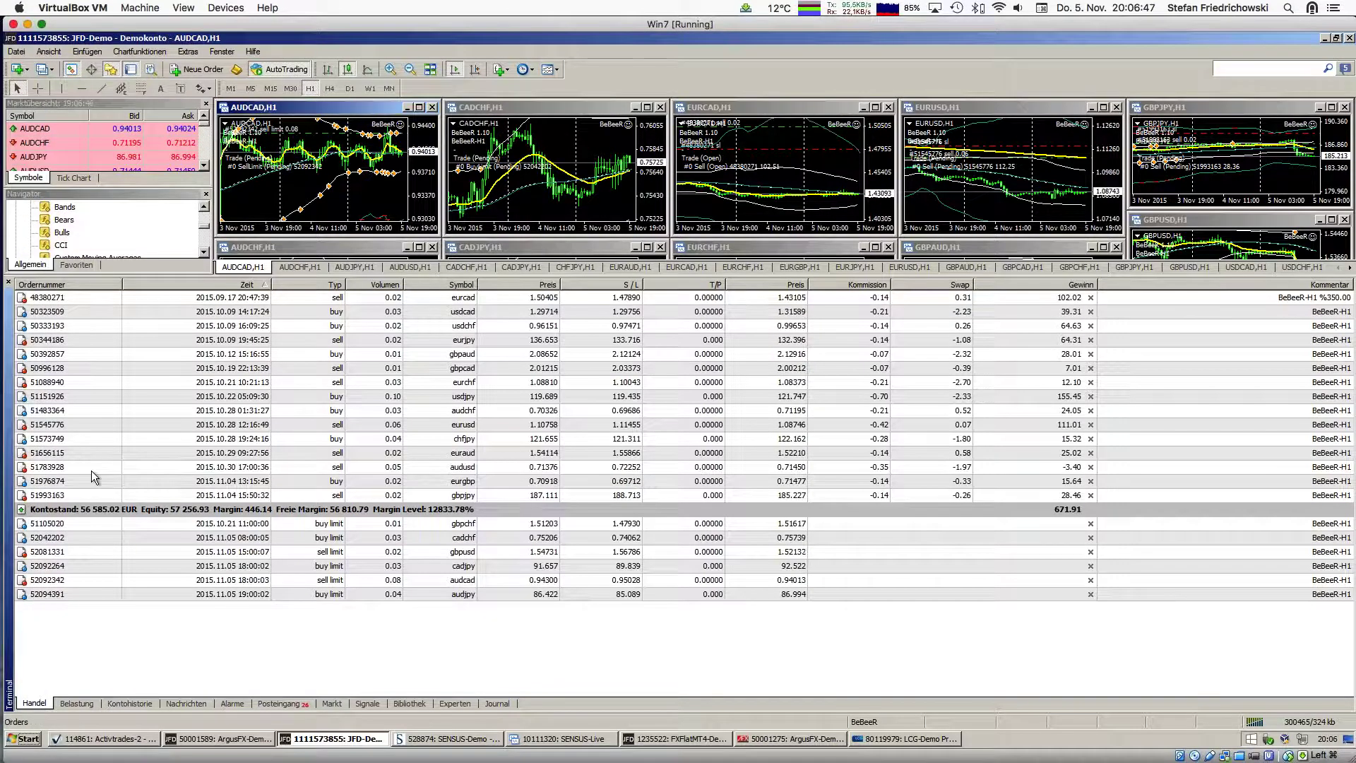
# Switch to LibreOffice and bring up the workbook orders-ts_faecher_h1_20151105.ods
pyautogui.moveTo(2, 331)
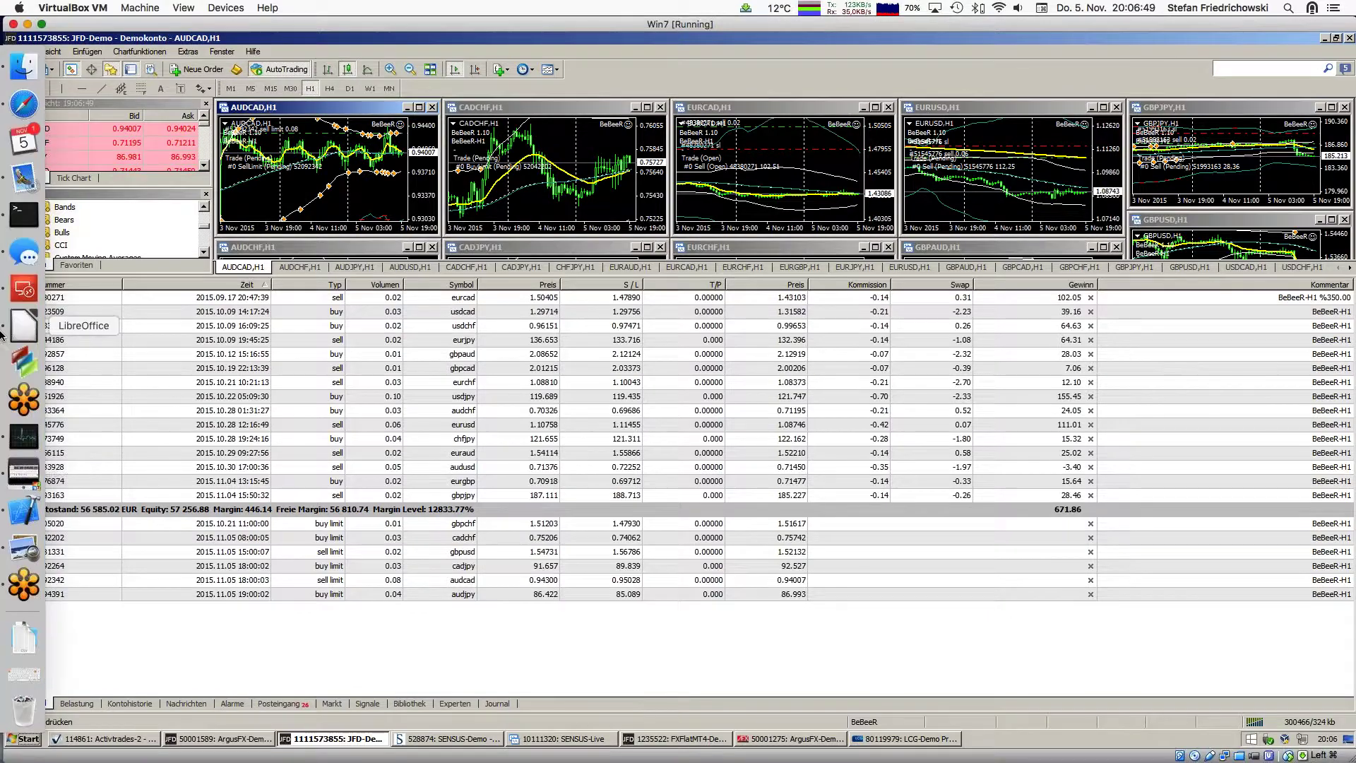
pyautogui.hotkey('ctrl', 'Right')
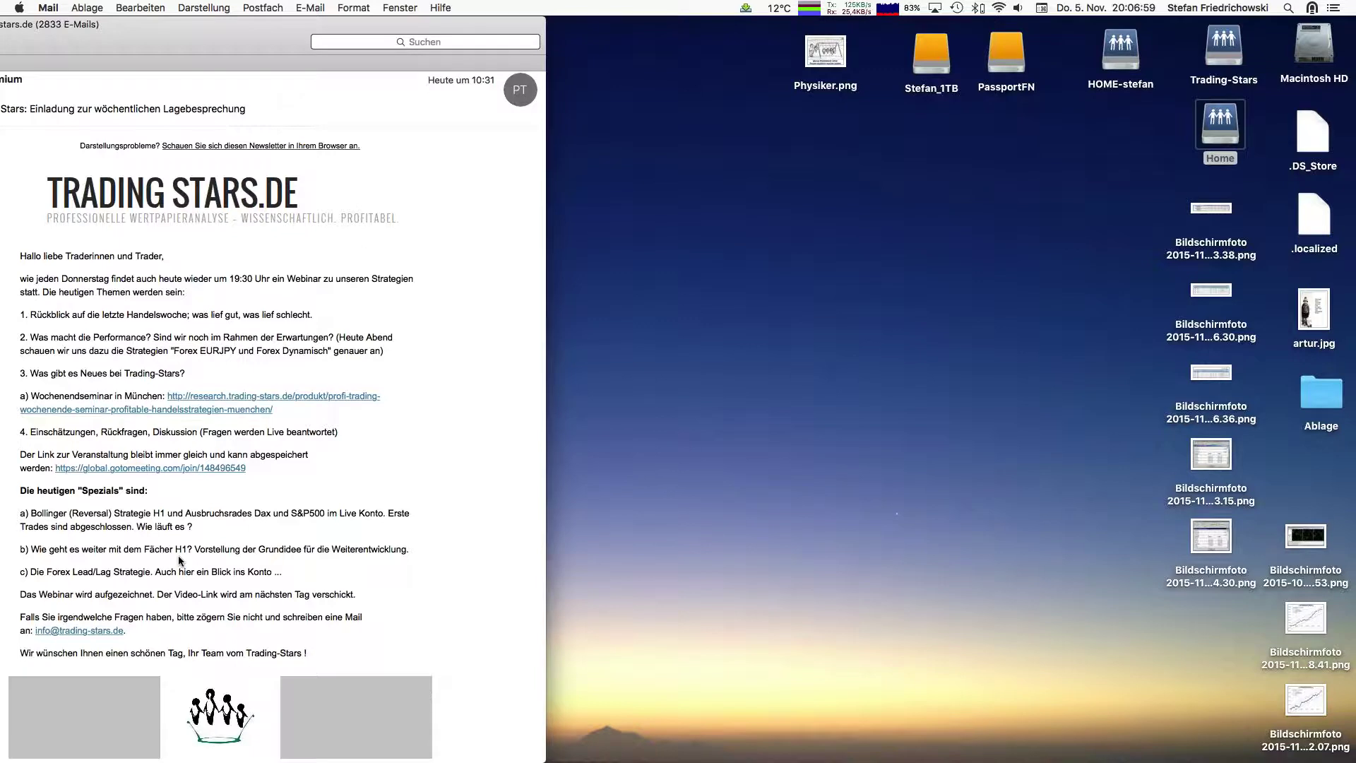
pyautogui.moveTo(2, 392)
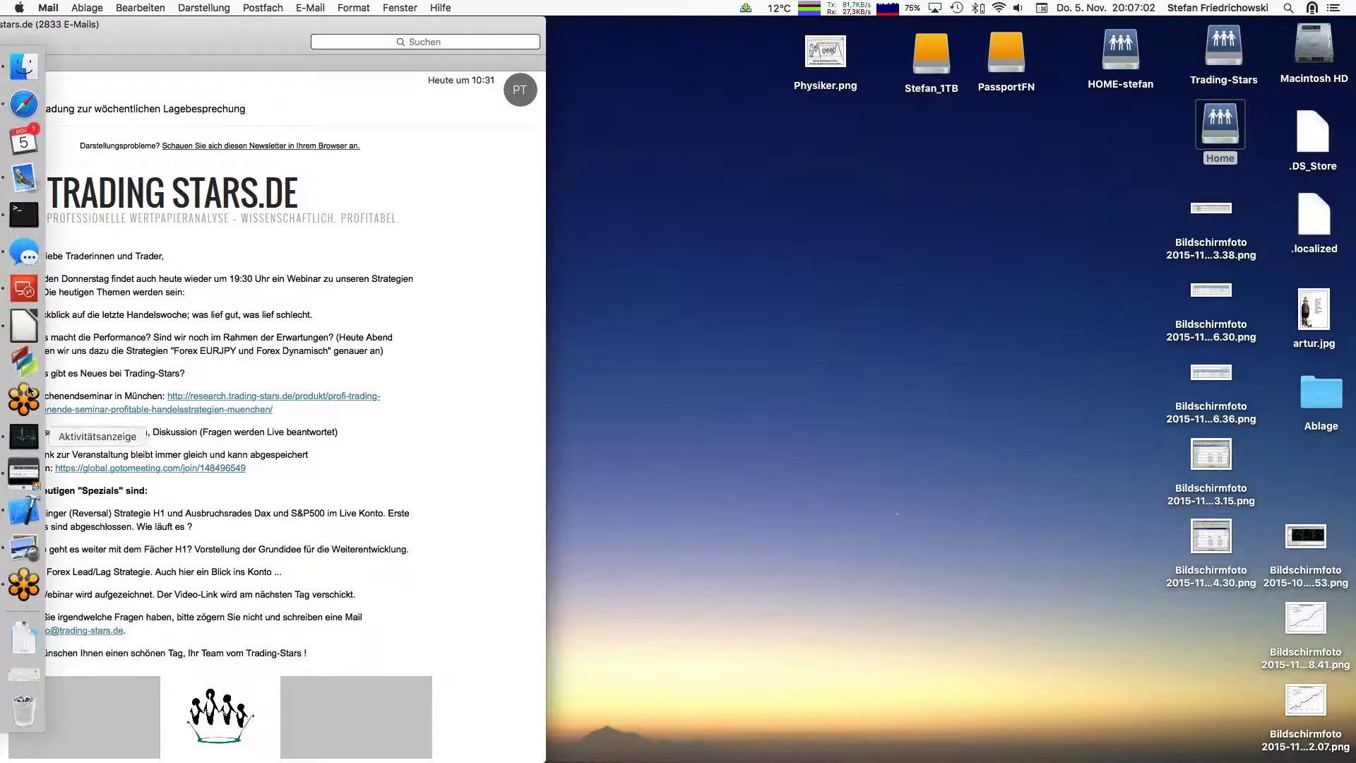
pyautogui.click(20, 319)
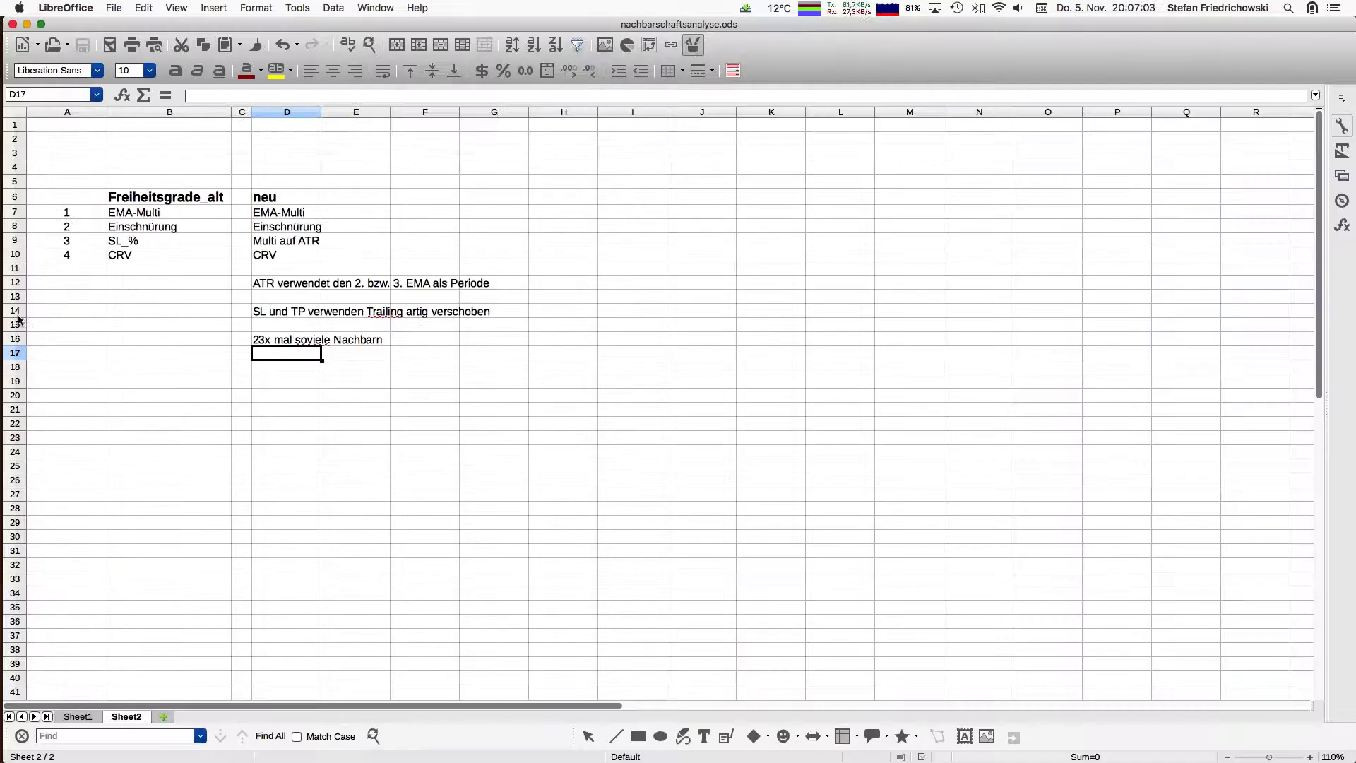
pyautogui.click(375, 8)
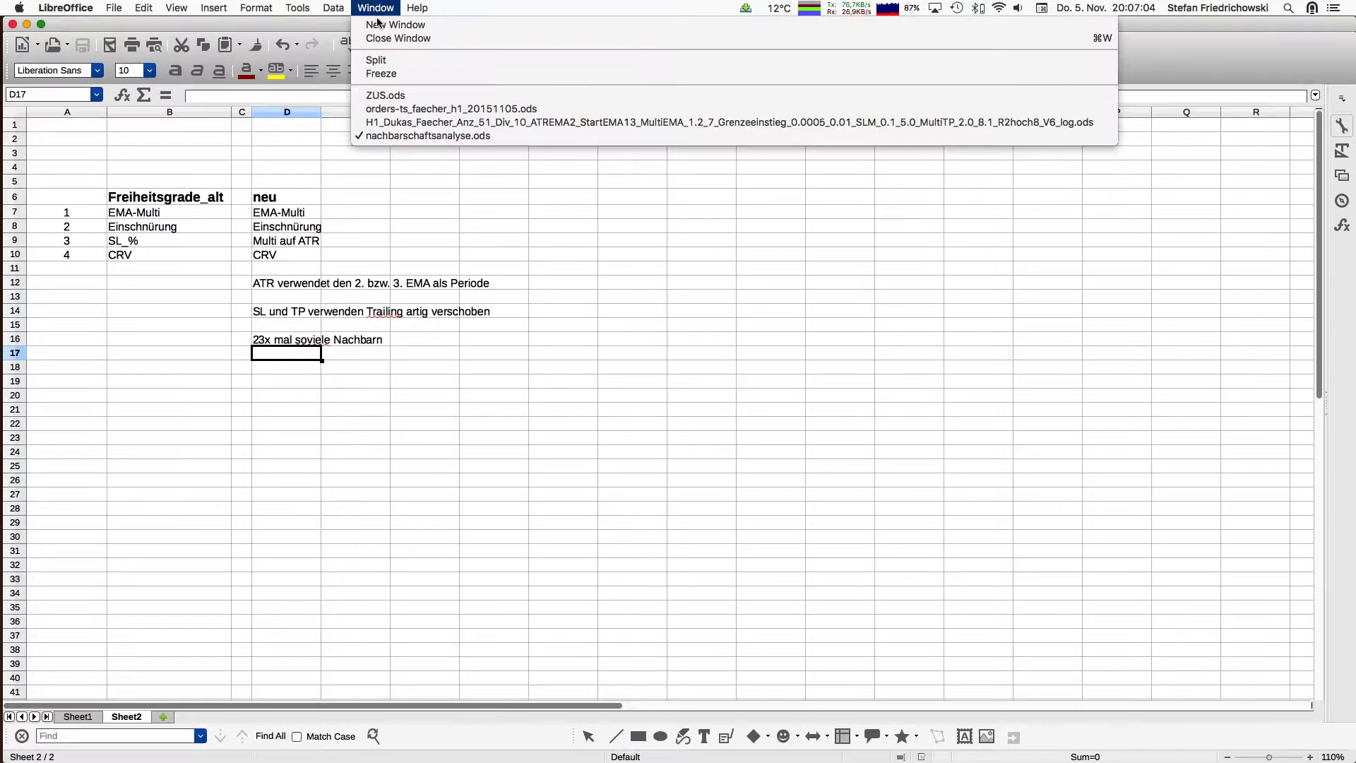
pyautogui.click(392, 111)
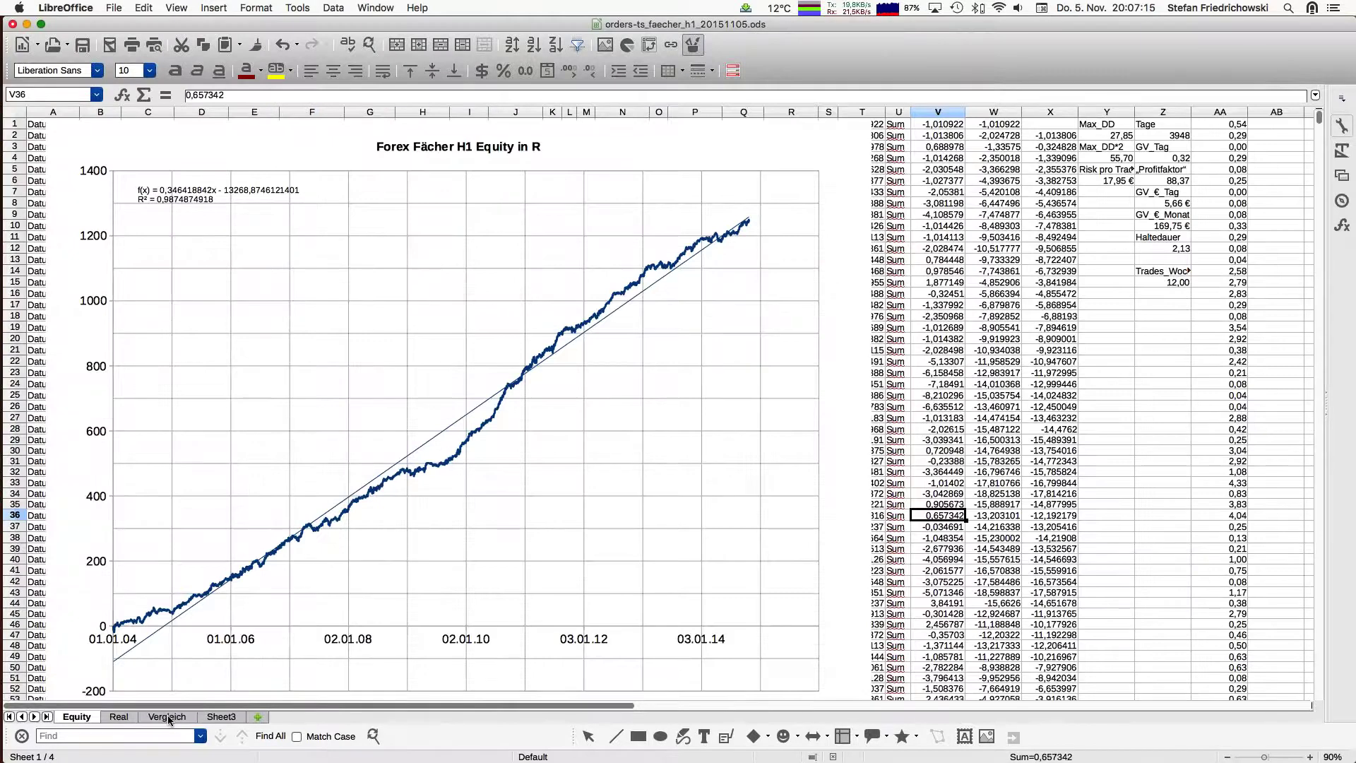
# Examine the last running total and the equity chart on the Real sheet, and the real-versus-history chart on the Vergleich sheet
pyautogui.click(167, 717)
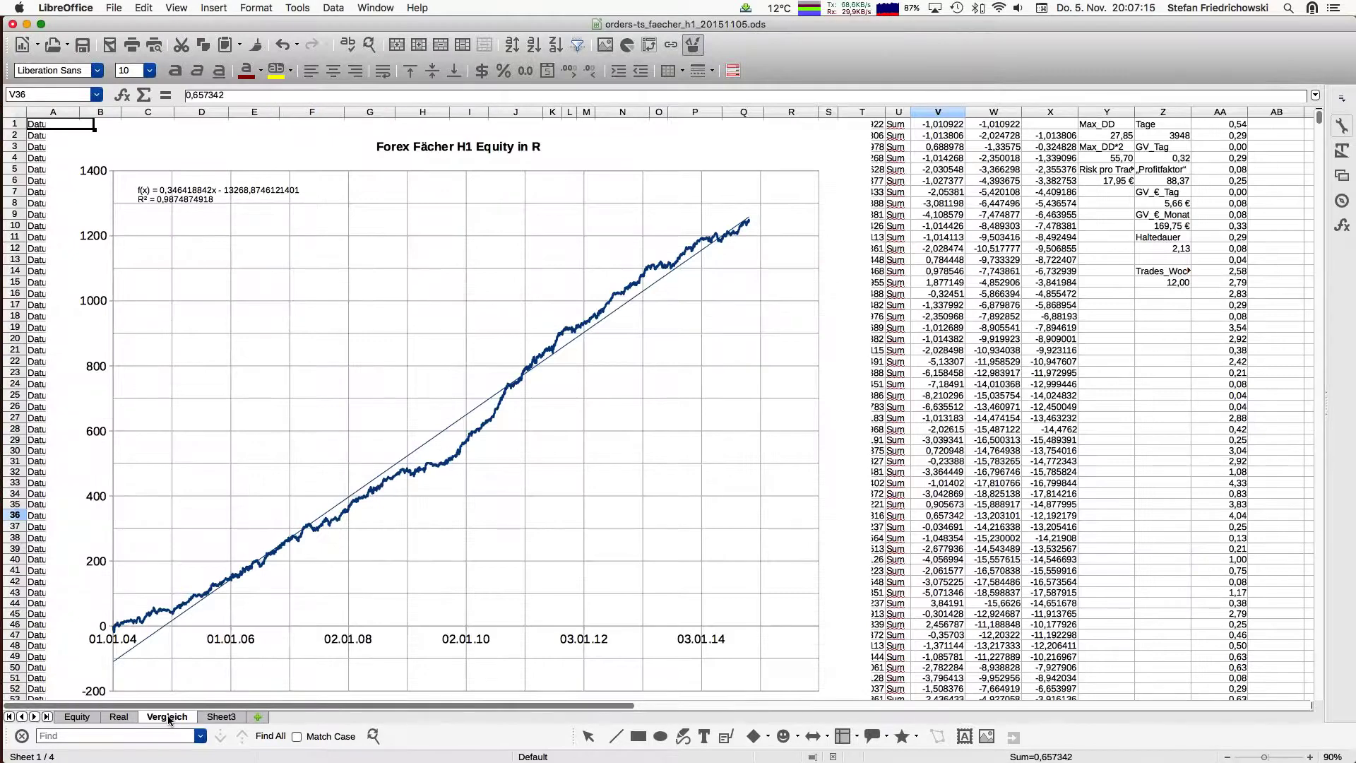
pyautogui.click(119, 716)
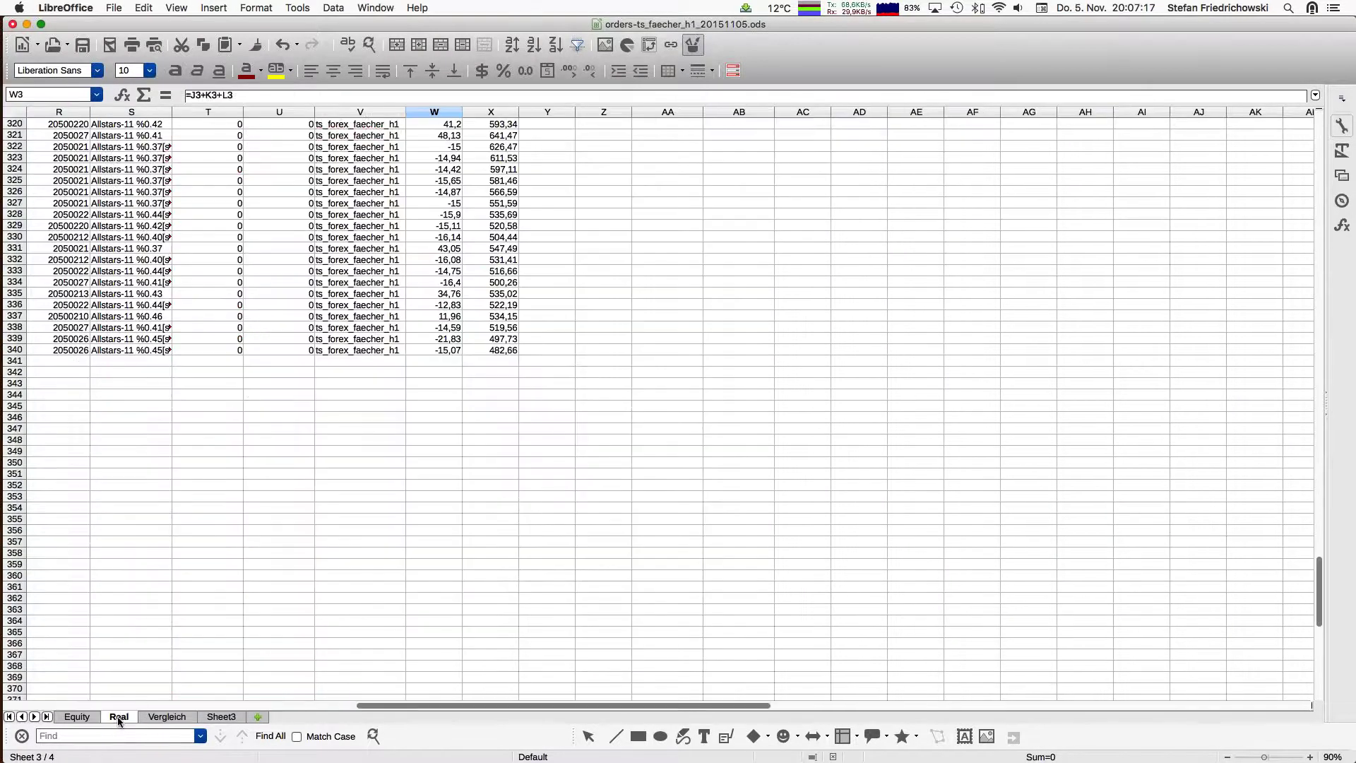
pyautogui.click(505, 353)
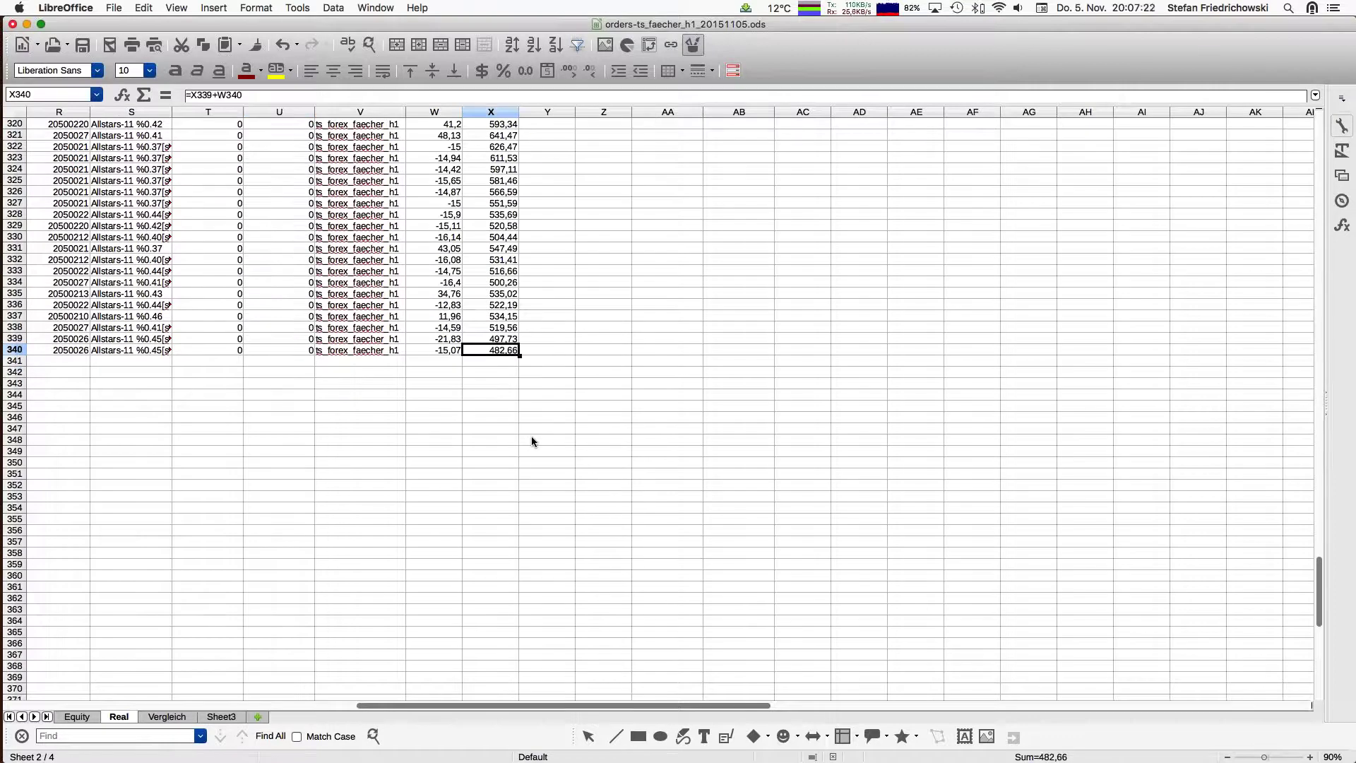
pyautogui.press('super+Up')
pyautogui.press('super+Left')
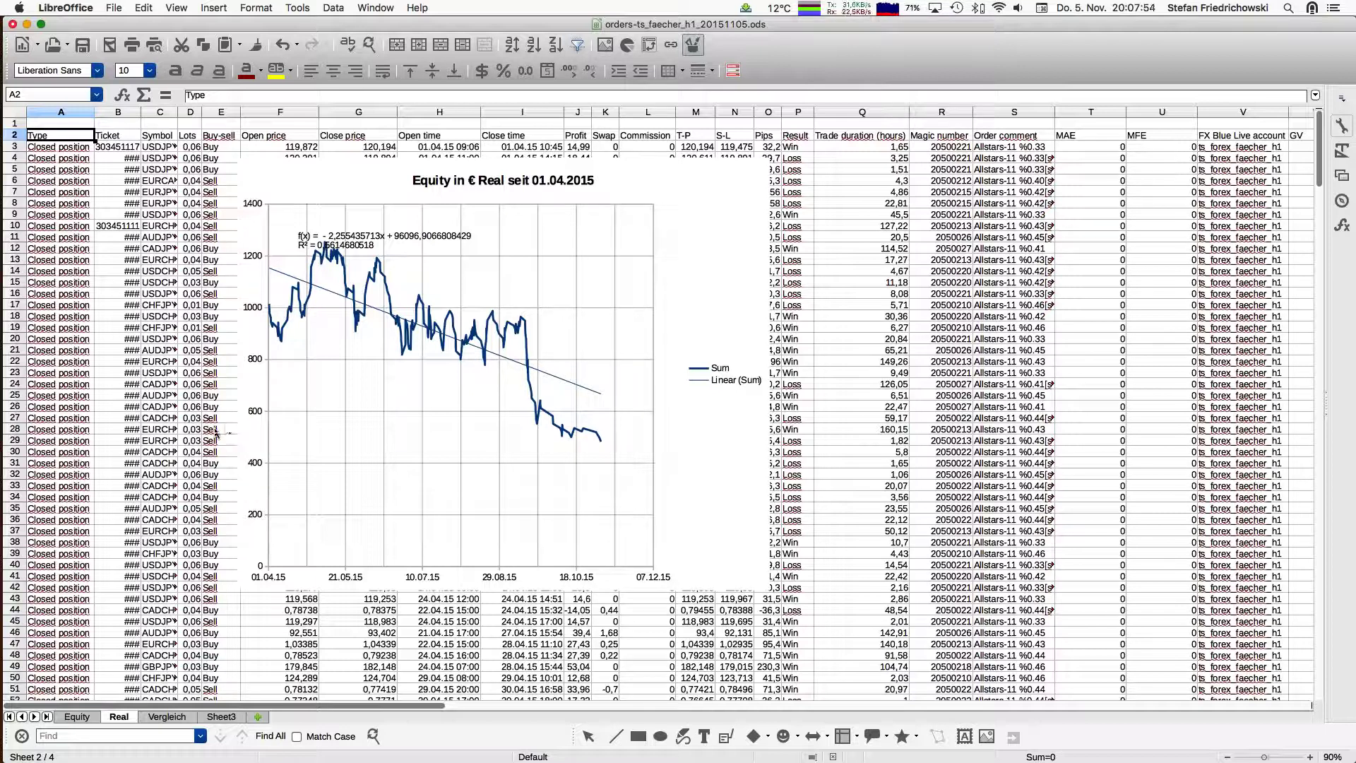
pyautogui.click(165, 716)
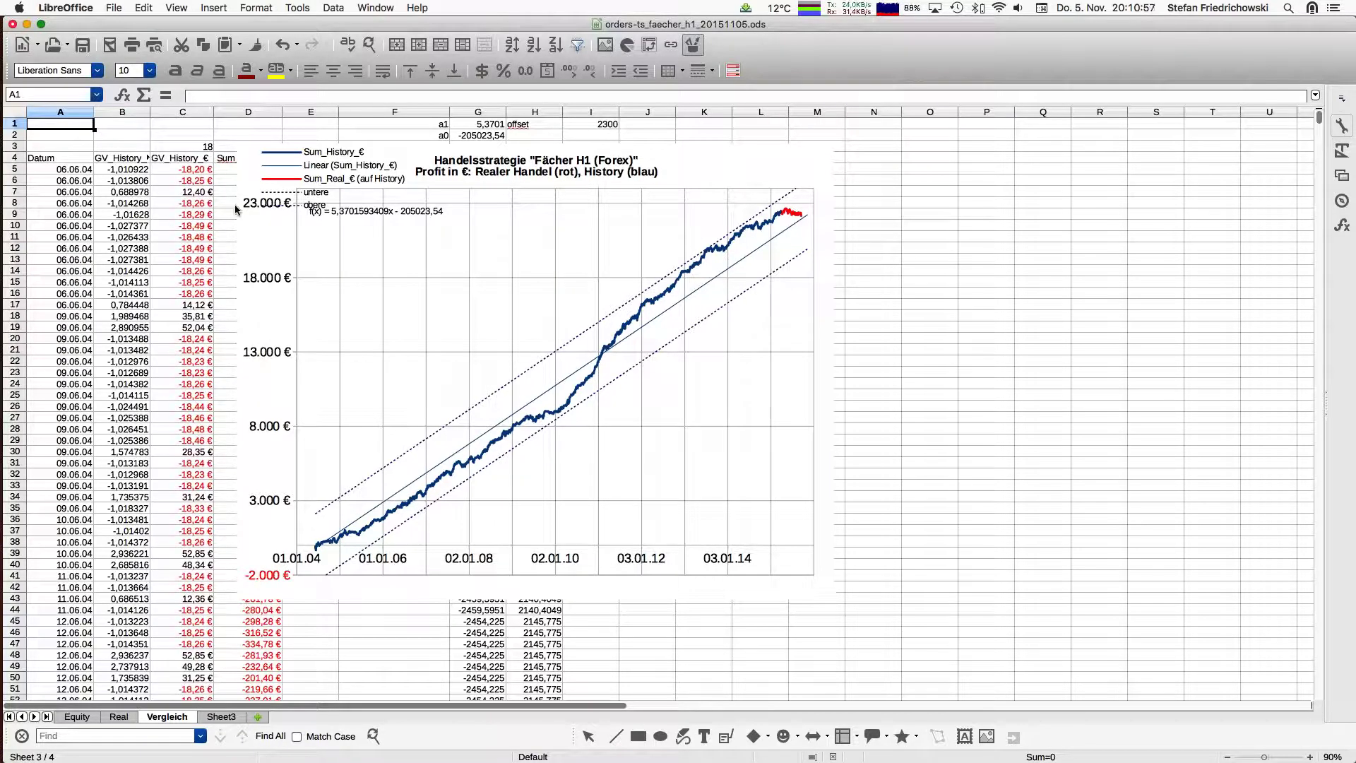
# Switch to nachbarschaftsanalyse.ods and examine the four-dimensional neighbourhood diagram on Sheet1
pyautogui.click(385, 9)
pyautogui.click(404, 137)
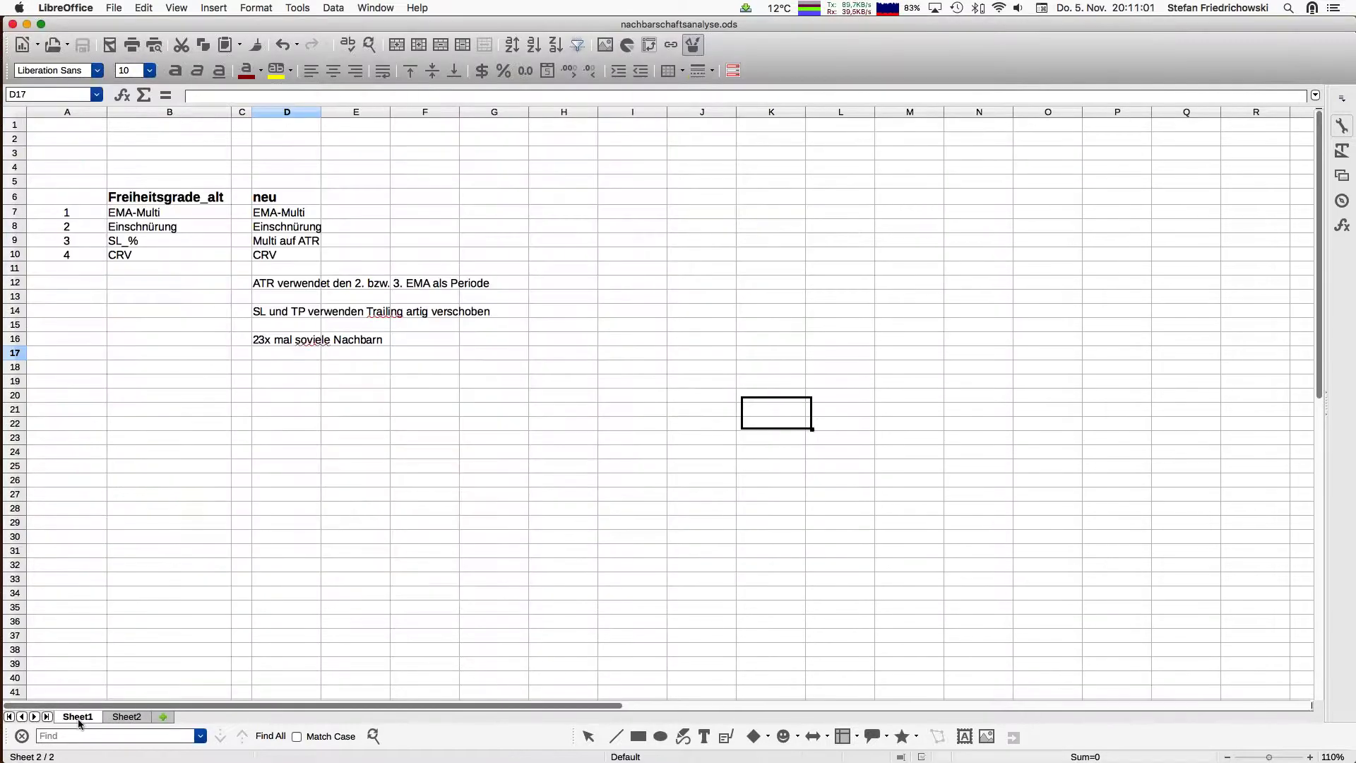
pyautogui.click(78, 716)
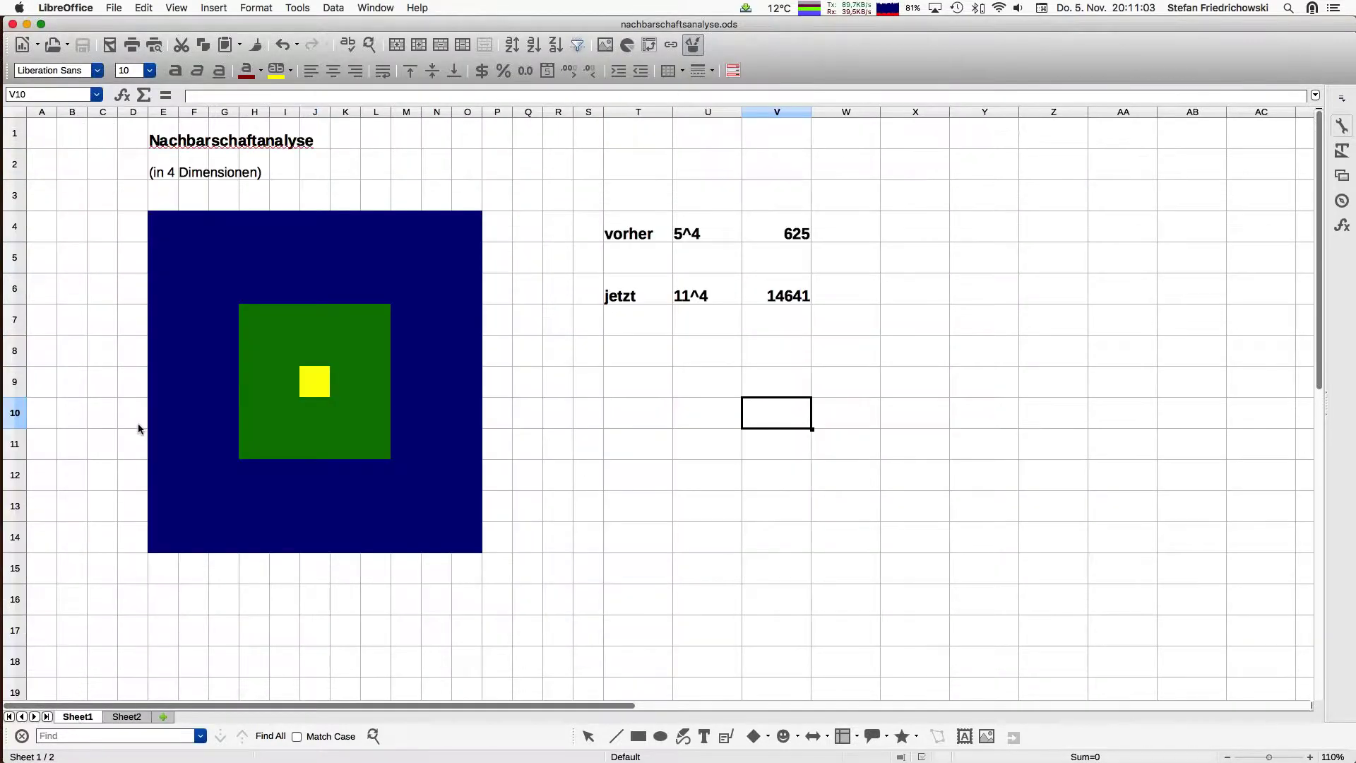
pyautogui.click(95, 395)
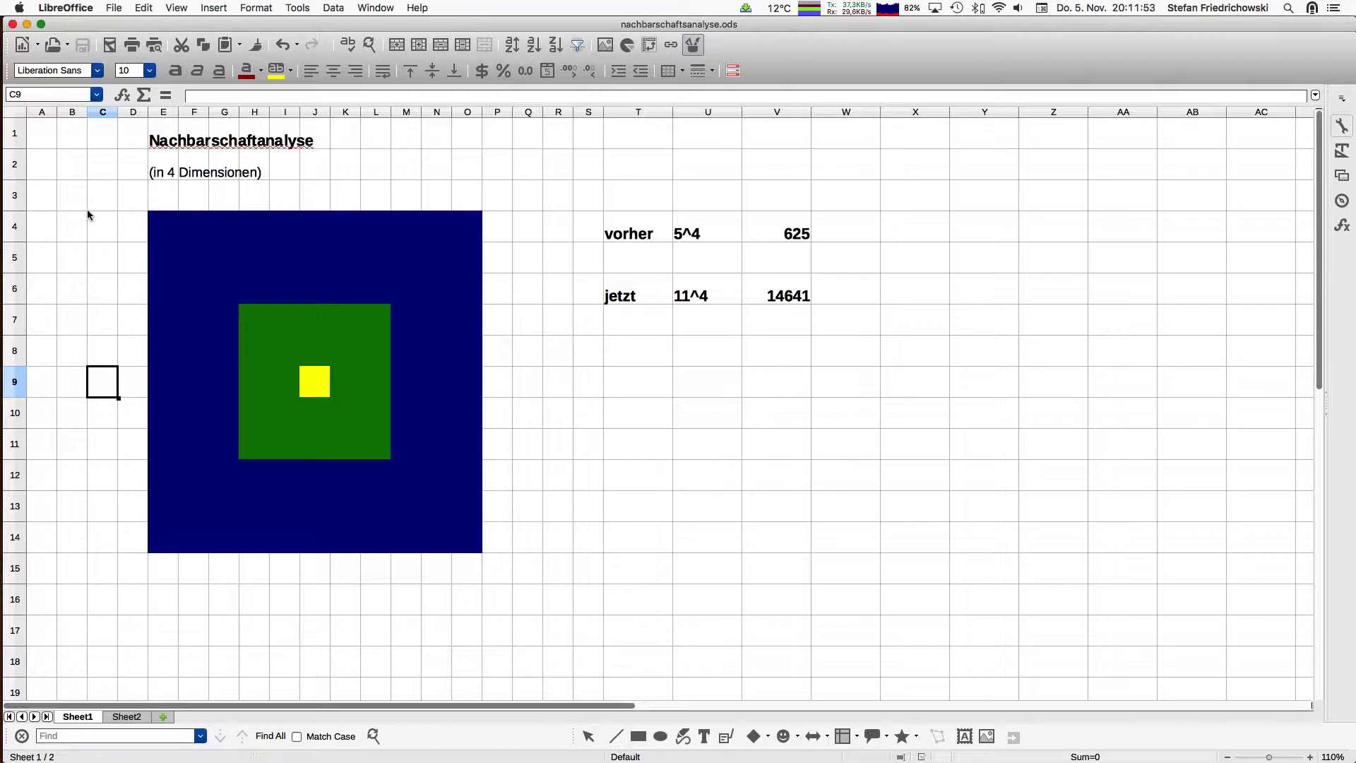
# Enter 1.0% in cell J3, above the yellow centre column of the neighbourhood diagram
pyautogui.click(315, 200)
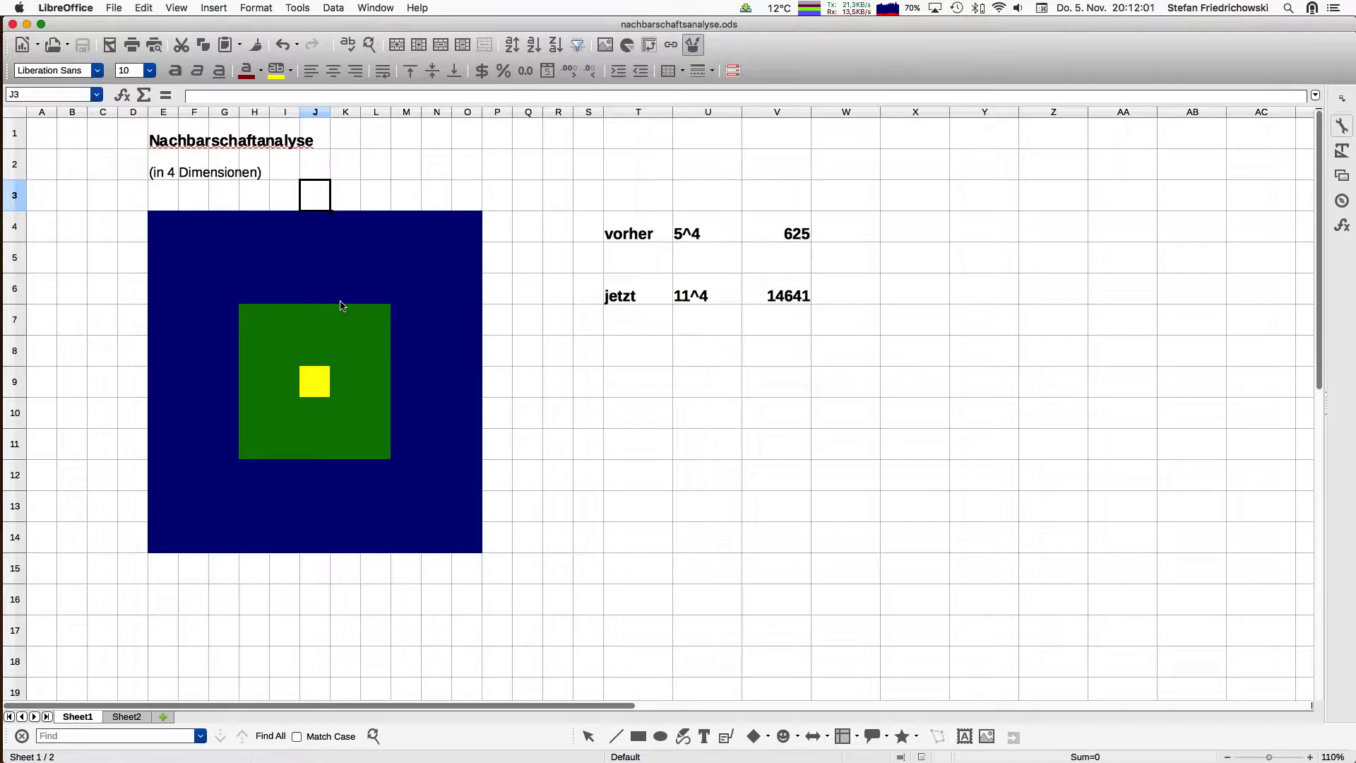
pyautogui.write('1')
pyautogui.press('Return')
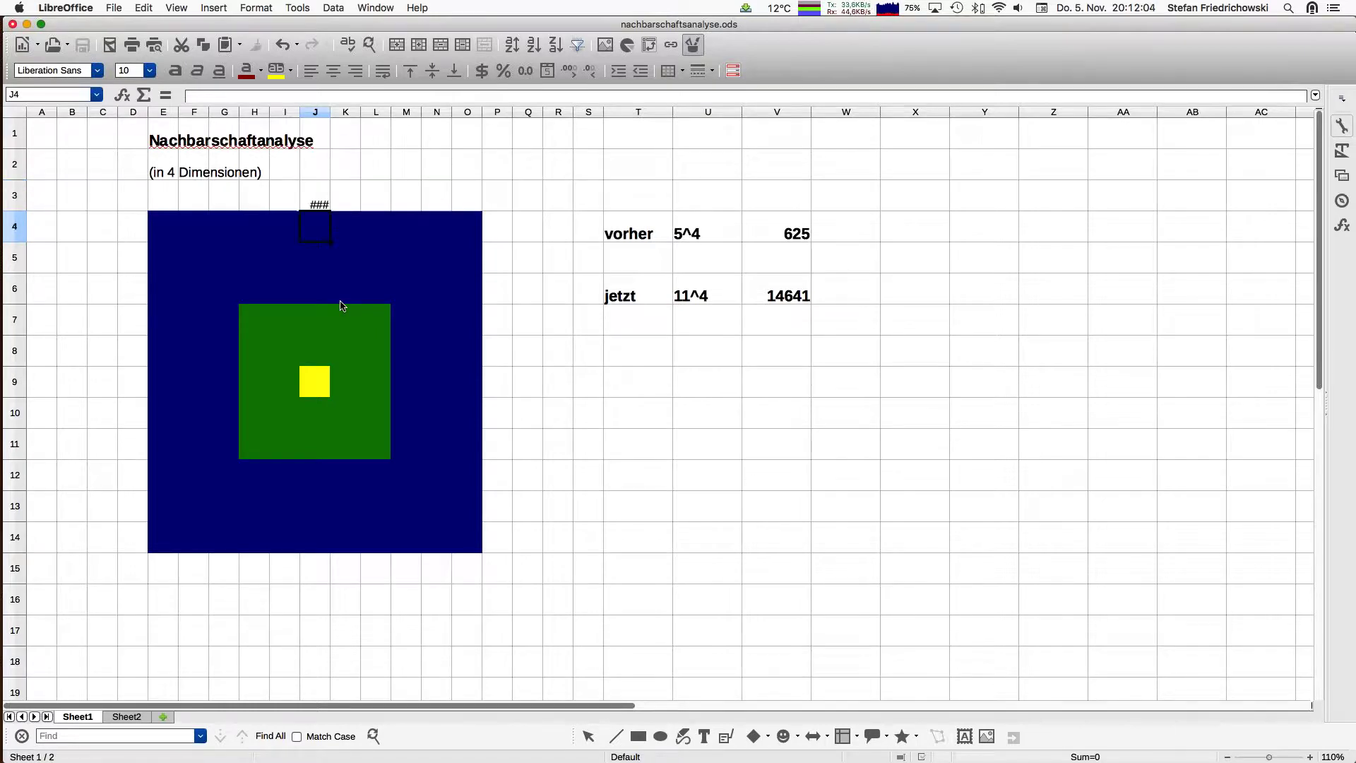
pyautogui.press('Up')
pyautogui.press('super+shift+5')
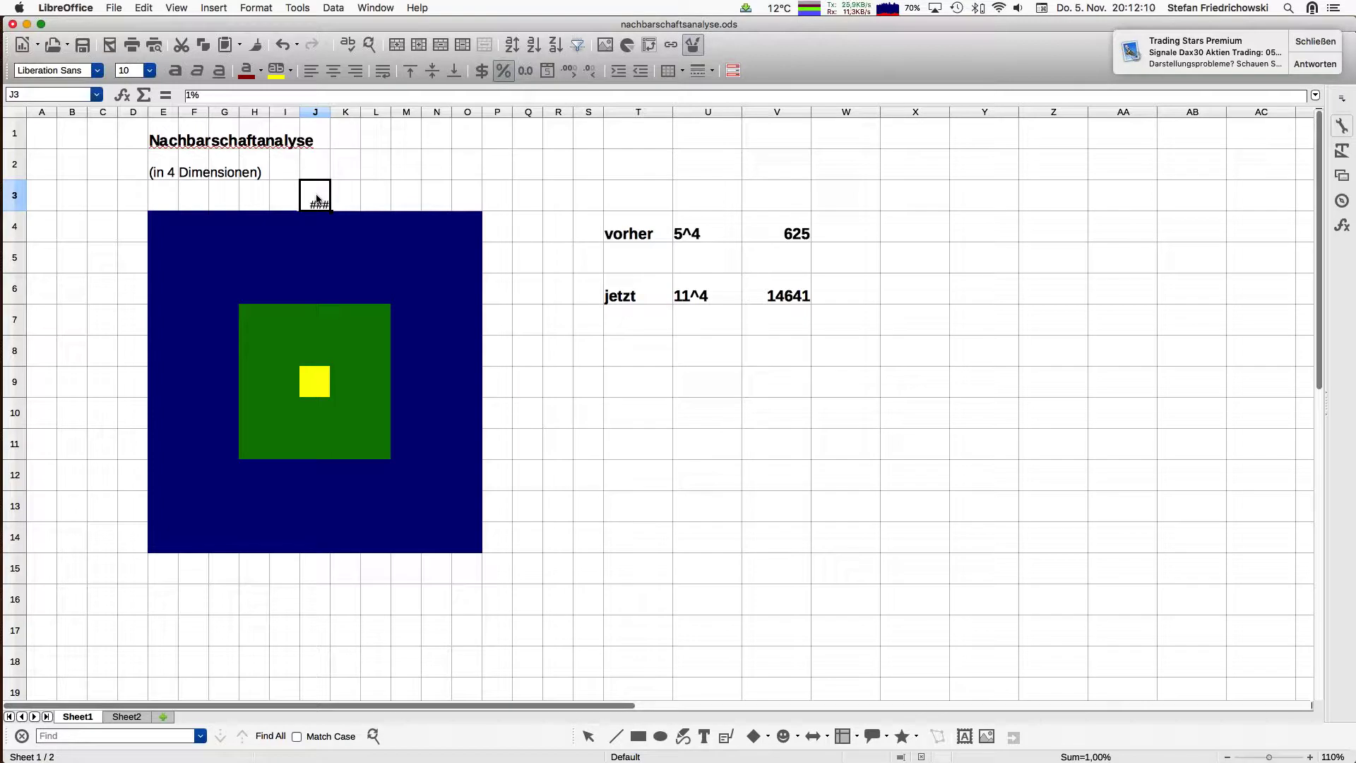
pyautogui.doubleClick(317, 197)
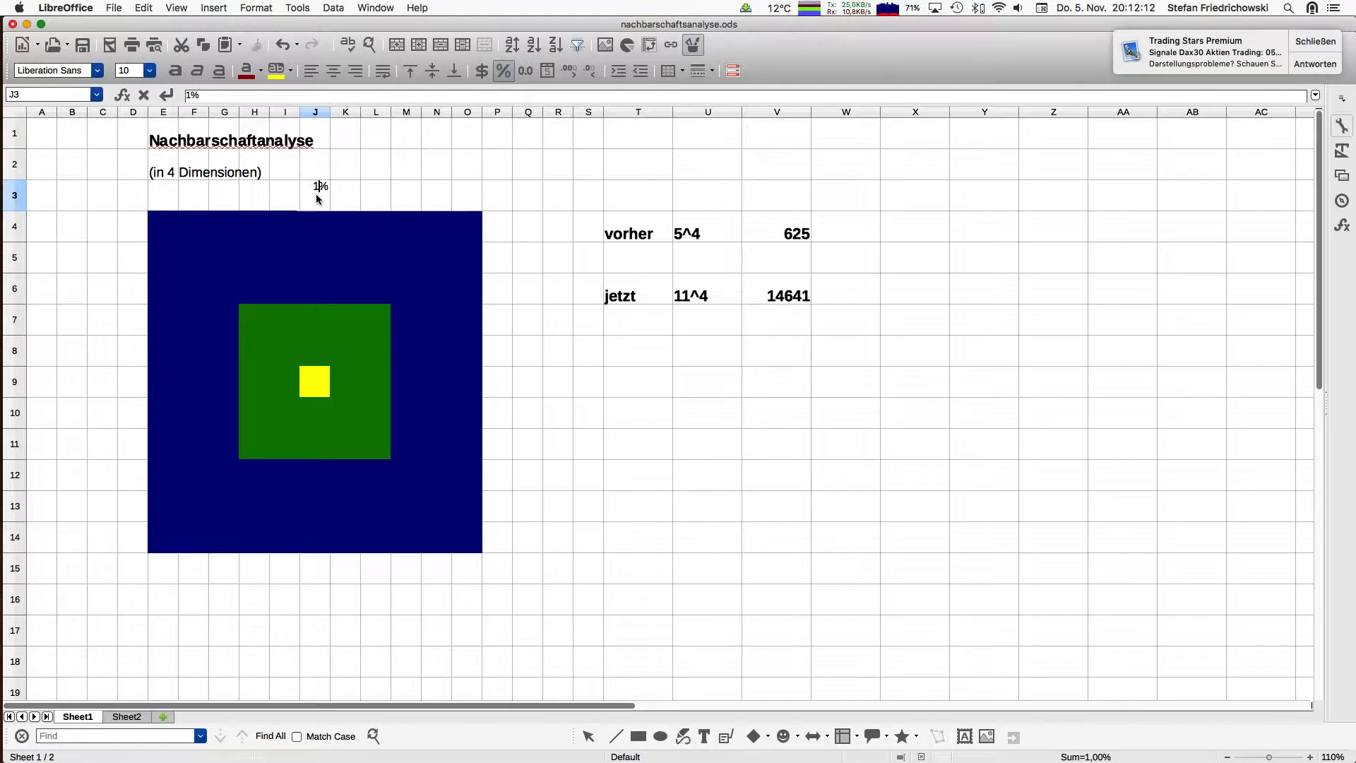
pyautogui.write('.0')
pyautogui.press('Return')
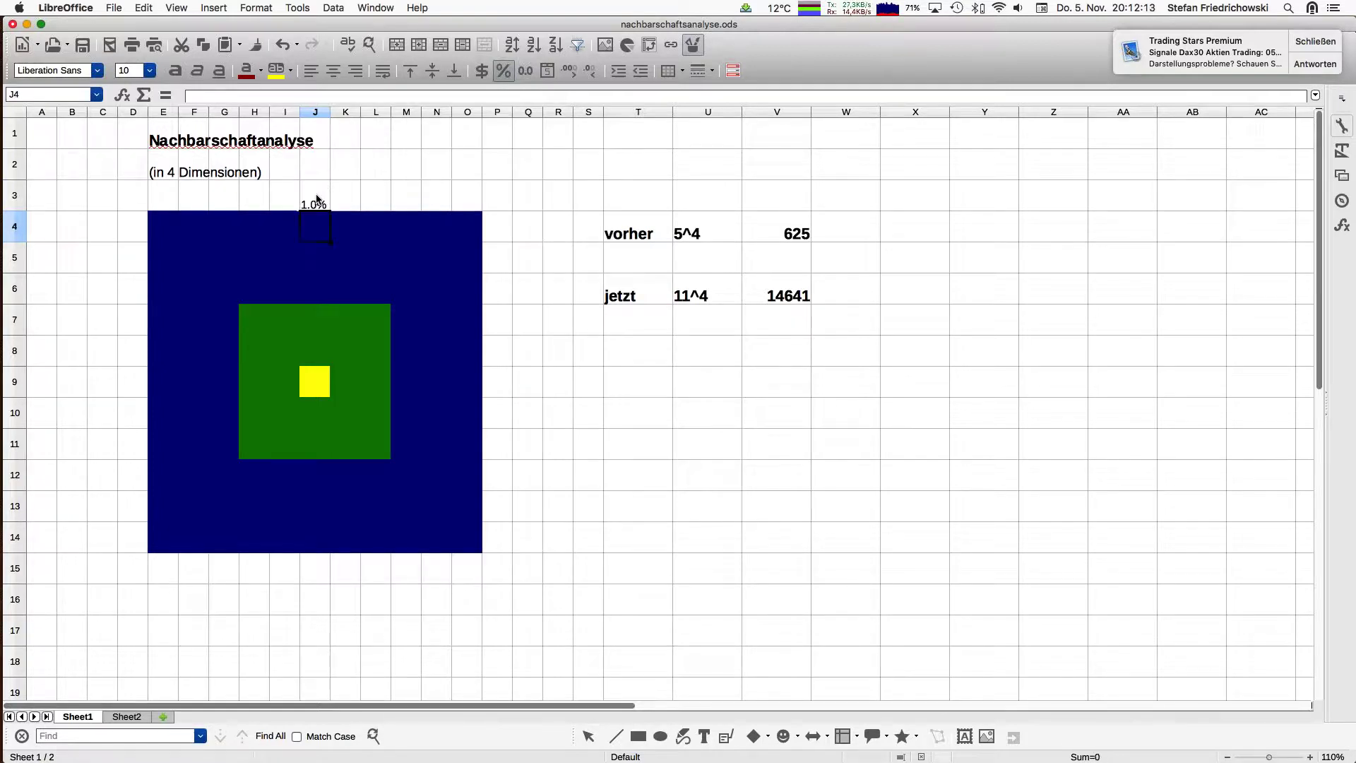
# Enter 1,1% in cell K3 and widen column K slightly so the value fits
pyautogui.click(316, 198)
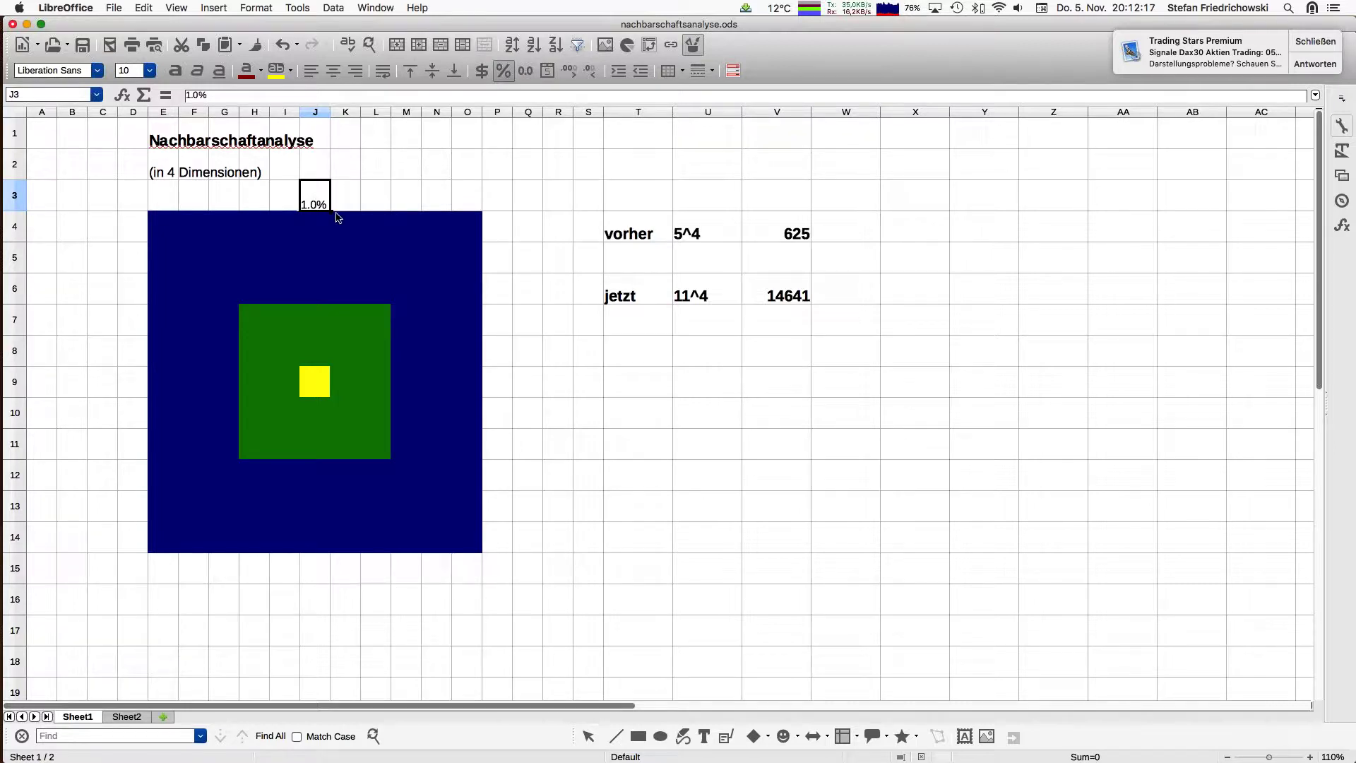
pyautogui.press('Right')
pyautogui.write('1,1%')
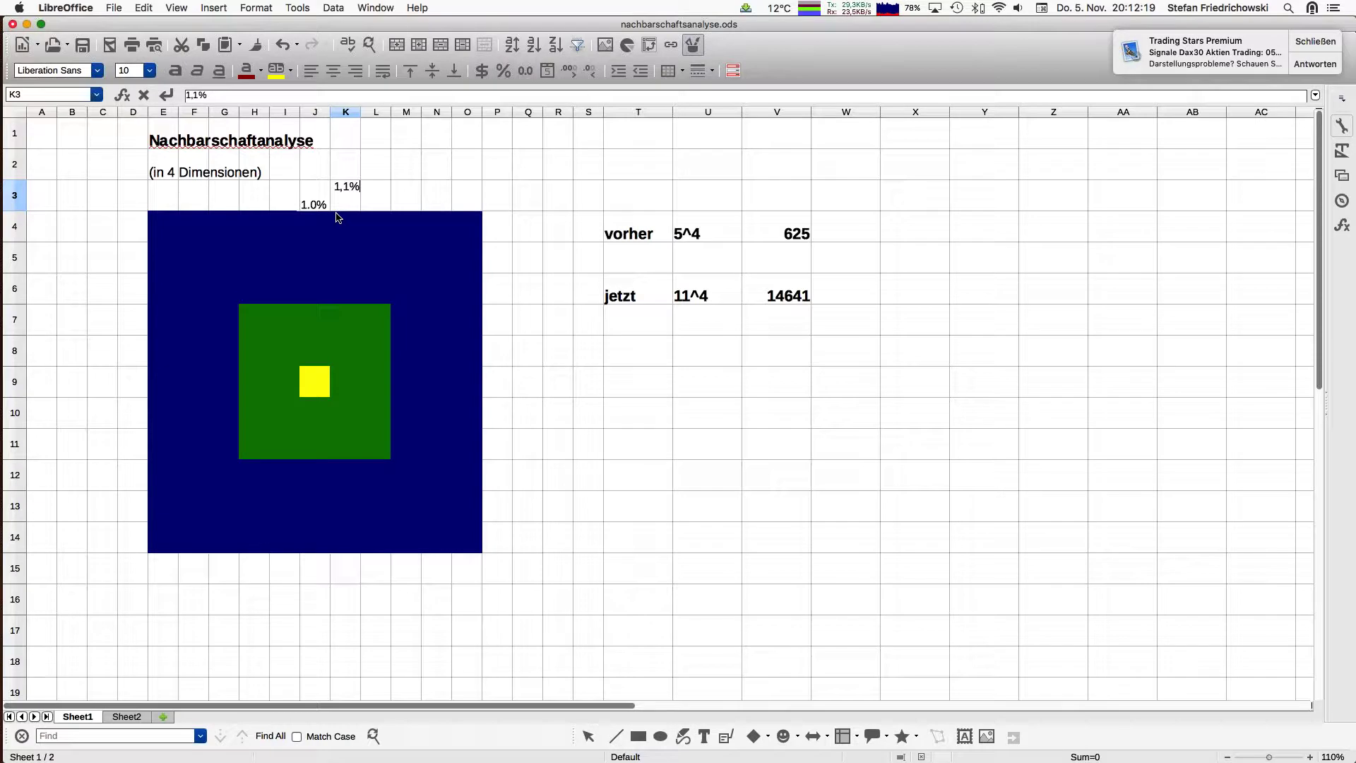
pyautogui.press('Return')
pyautogui.press('Up')
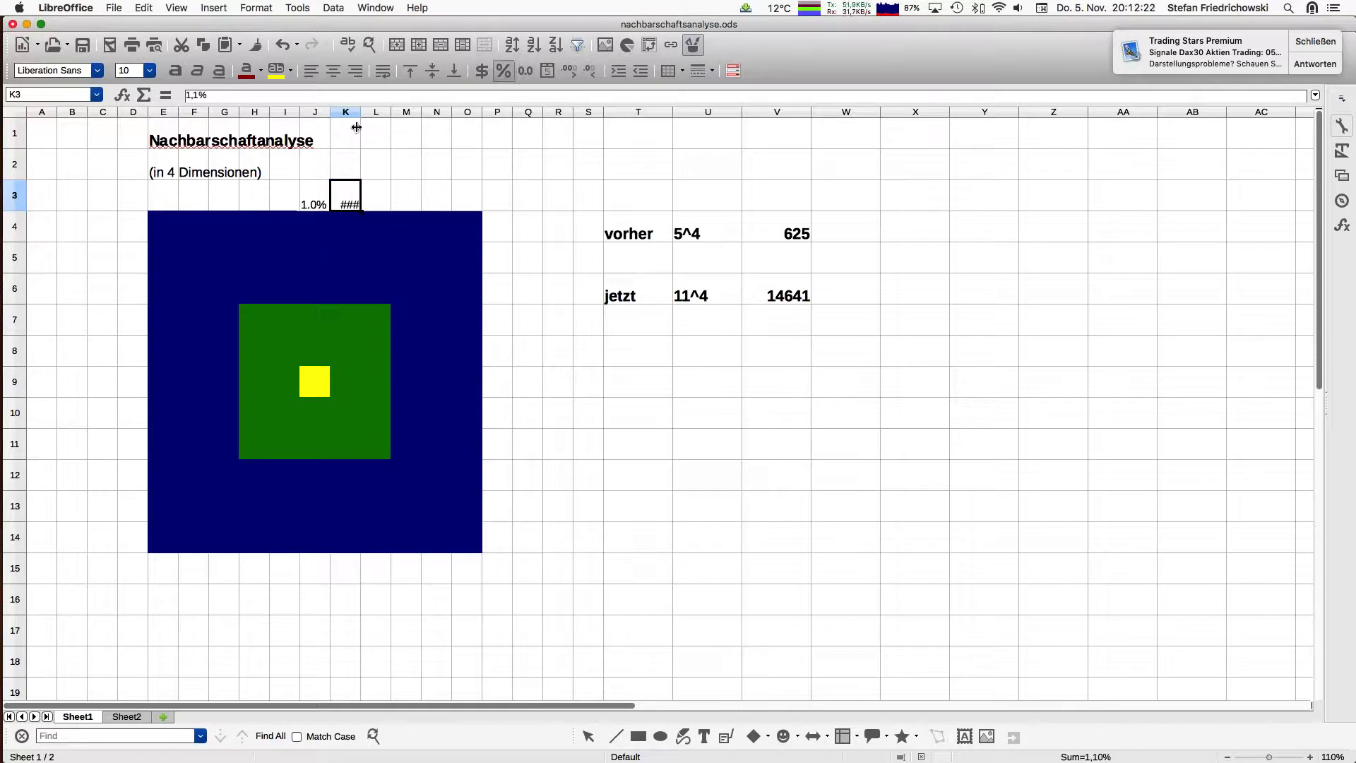
pyautogui.moveTo(360, 111); pyautogui.dragTo(367, 111)
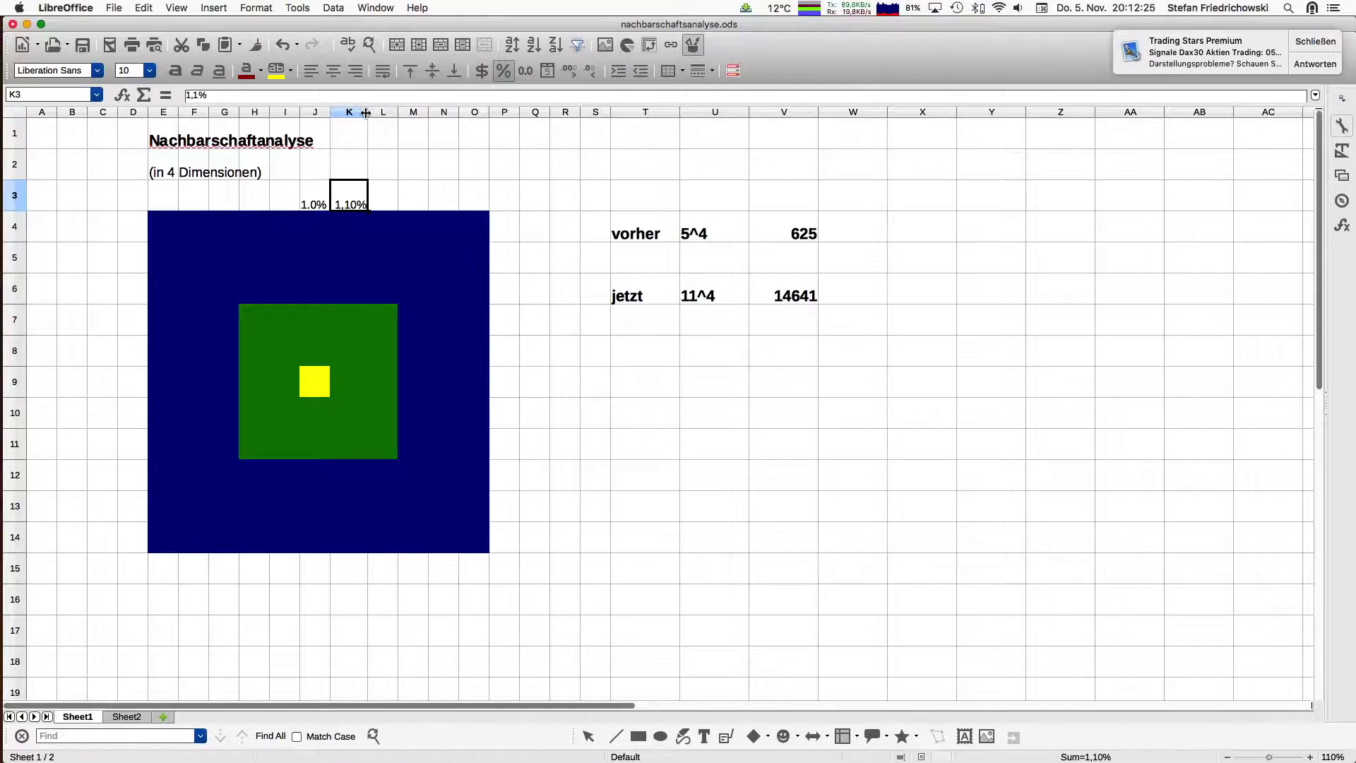
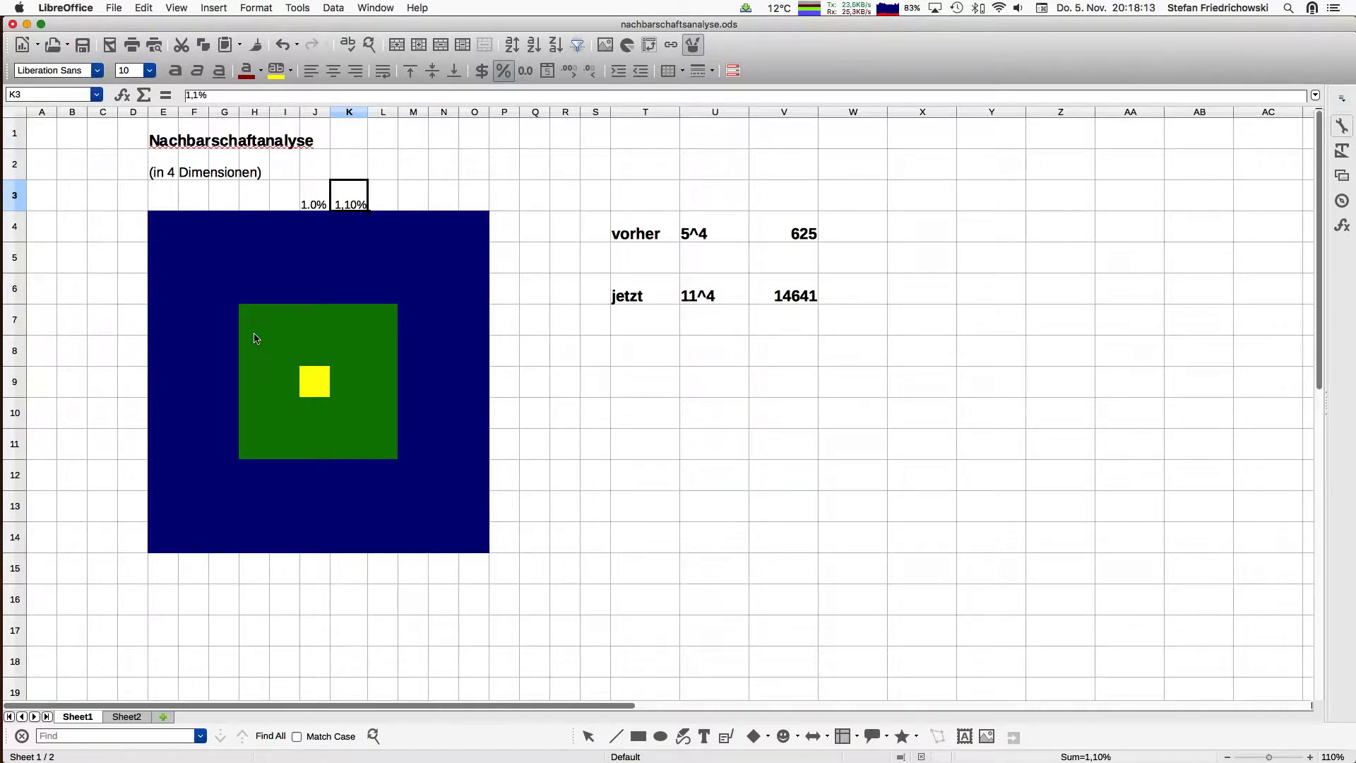
# Review the old and new degrees of freedom on Sheet2, including the ATR period and SL/TP trailing notes
pyautogui.click(127, 716)
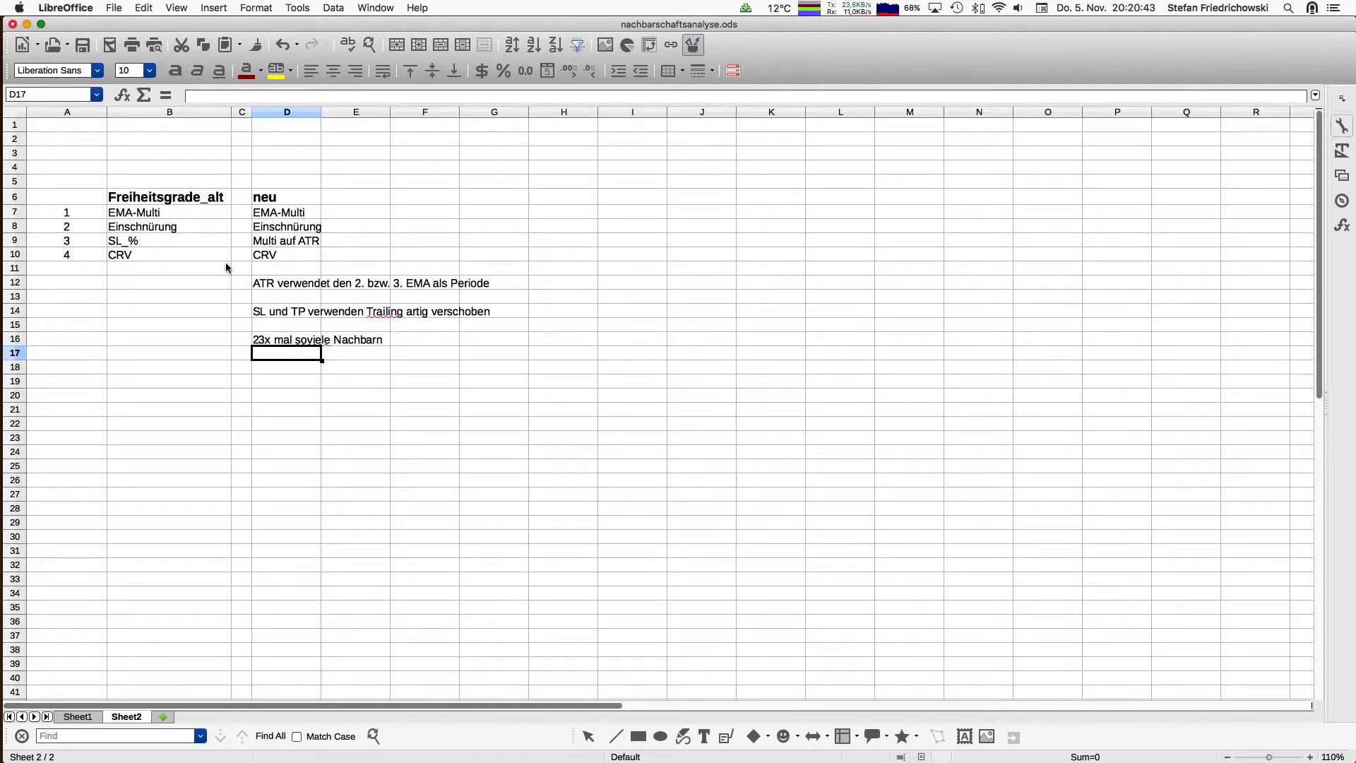
pyautogui.click(309, 238)
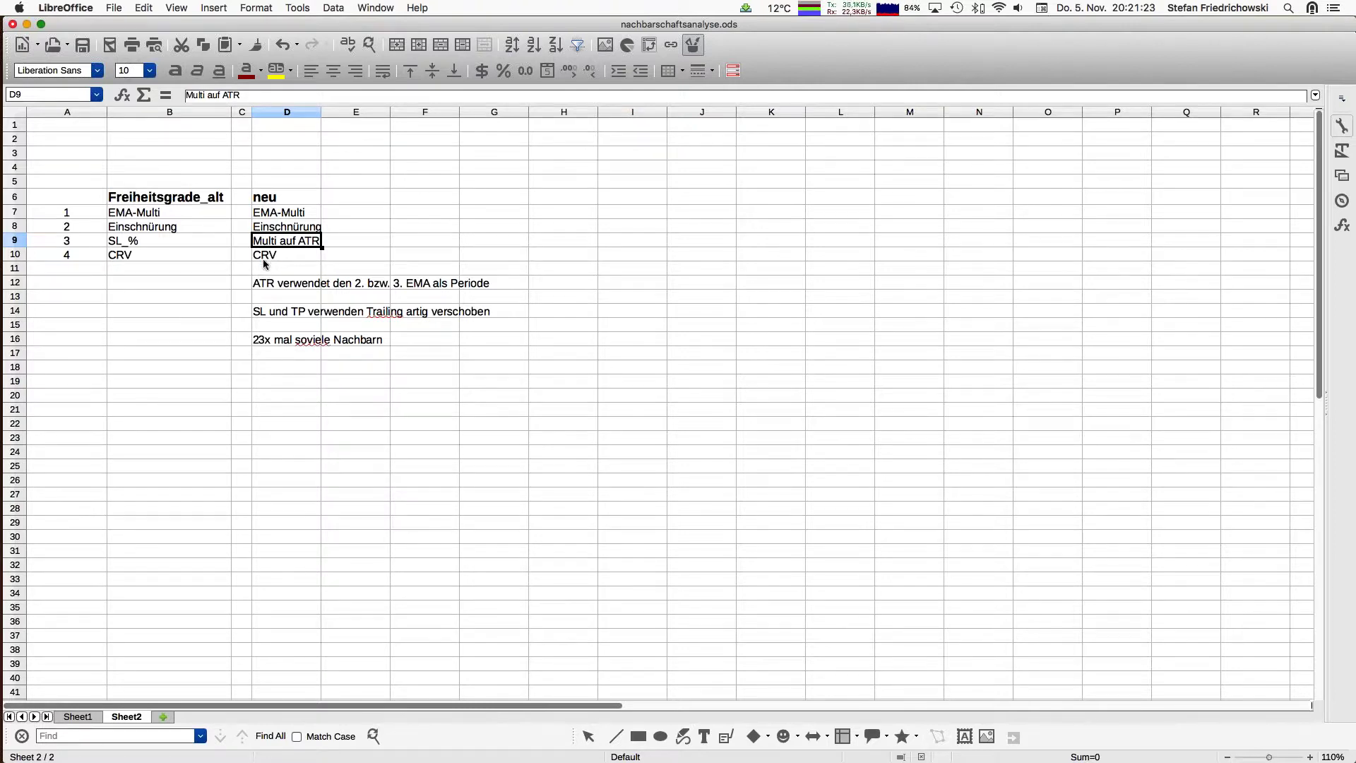
pyautogui.click(262, 268)
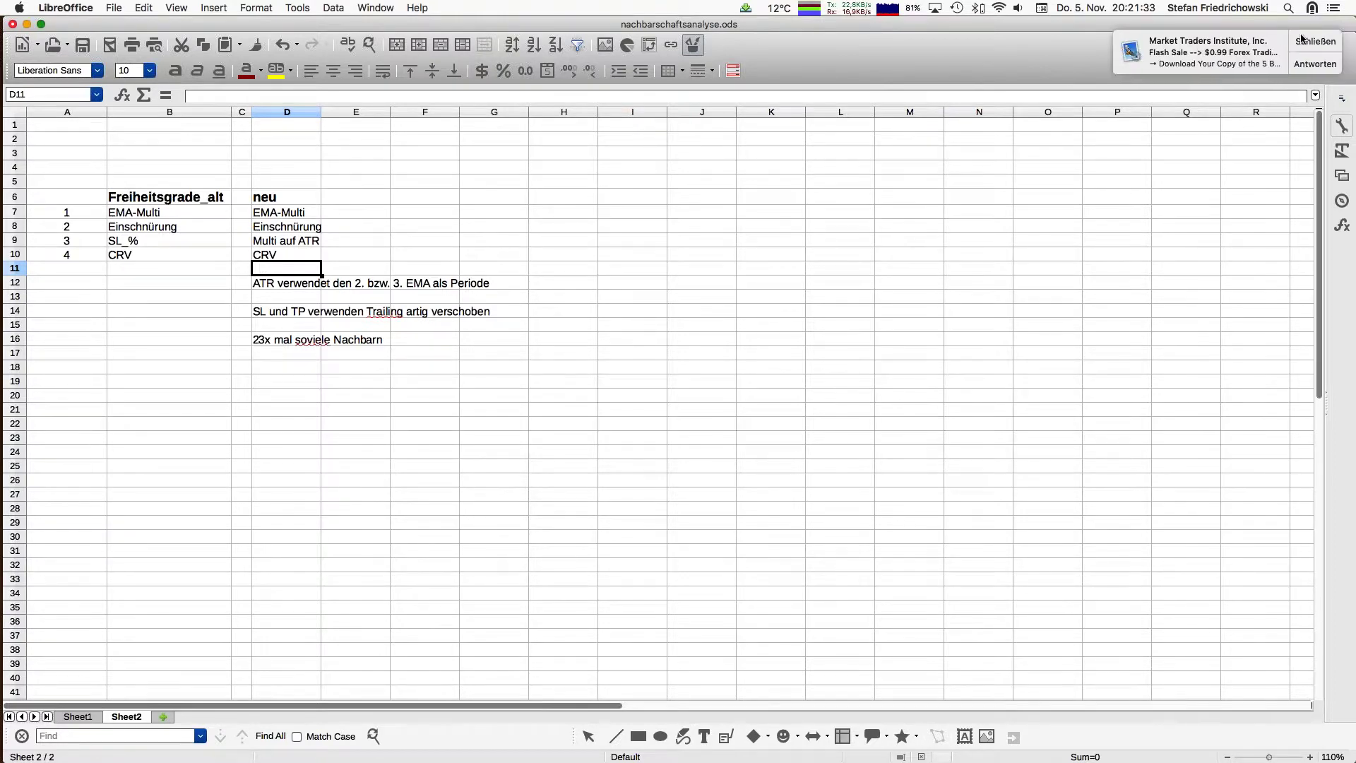
pyautogui.click(1302, 40)
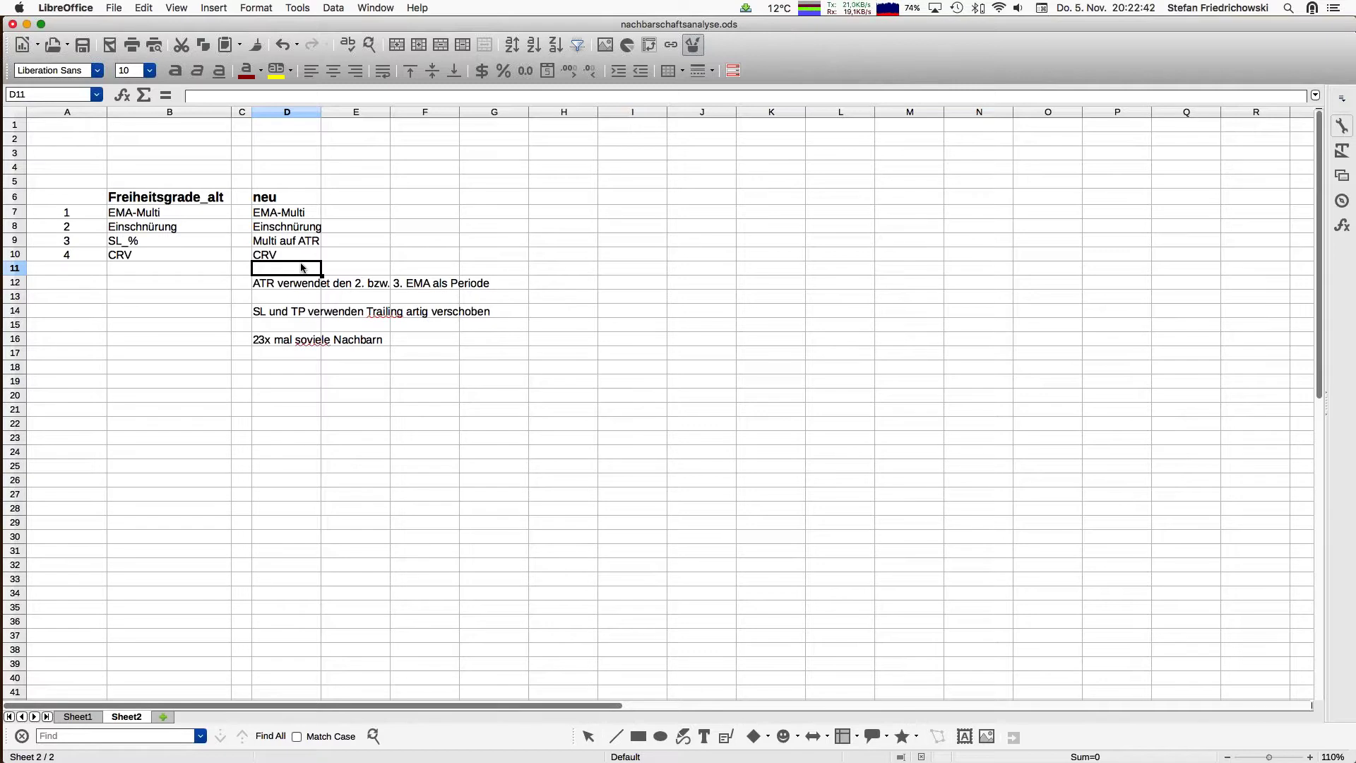
pyautogui.click(294, 288)
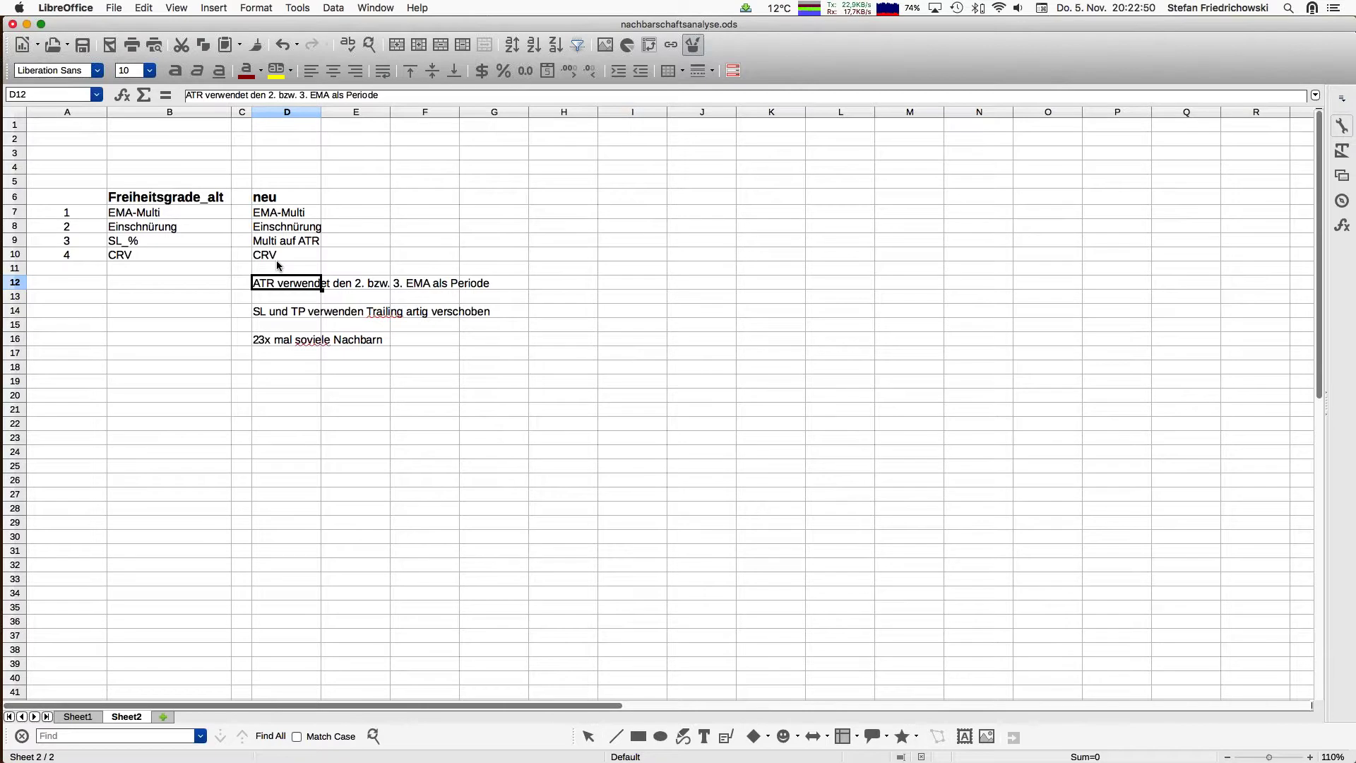
pyautogui.click(262, 317)
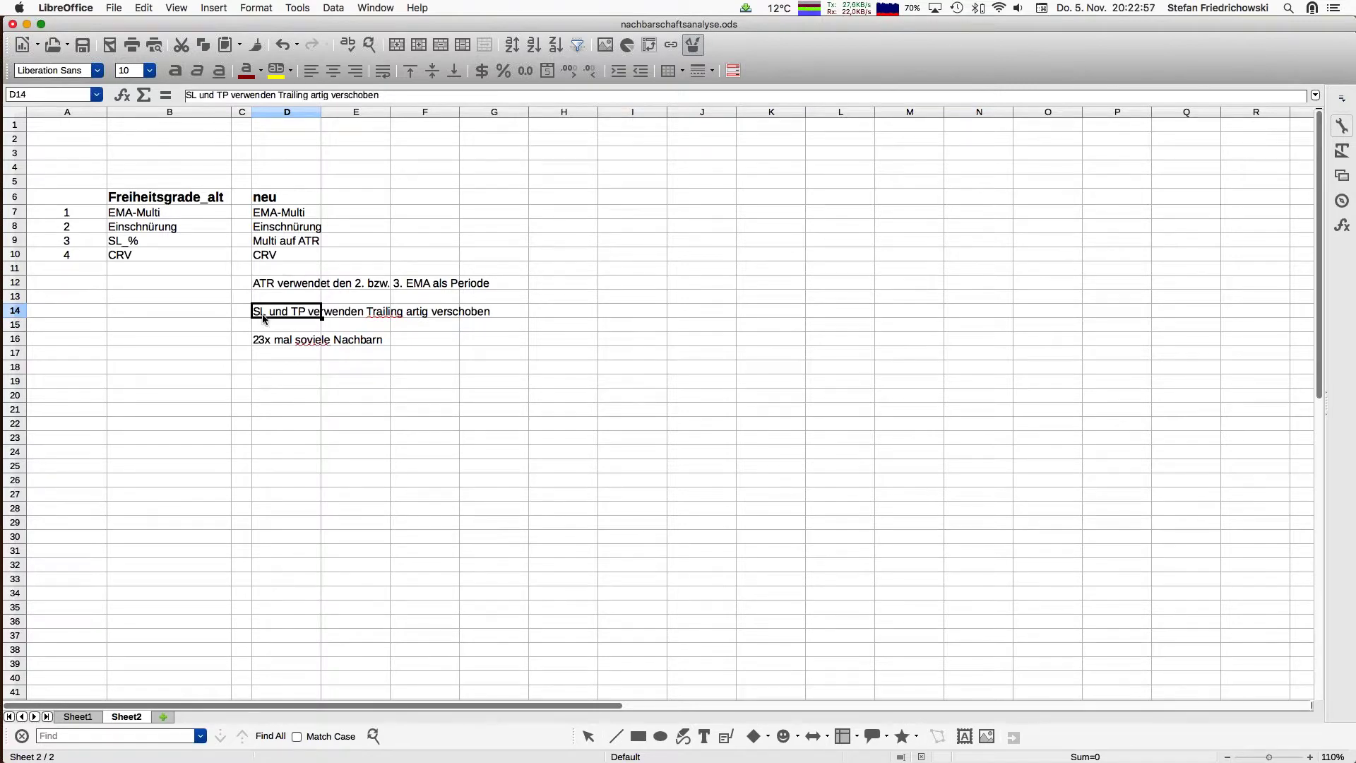
# Add a break-even rule below the Sheet2 notes, with CRV/2 in D19 and SL auf BE in E19
pyautogui.click(283, 384)
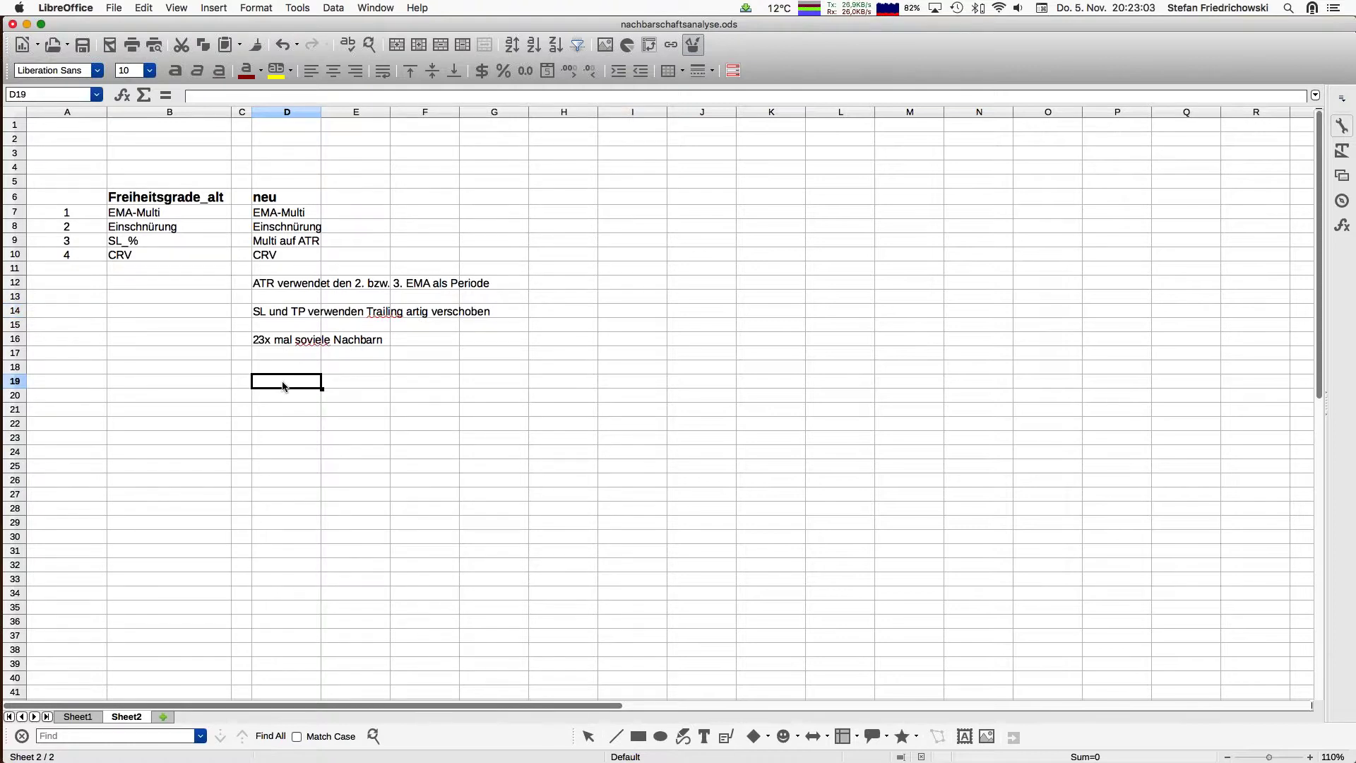
pyautogui.write('CRV/2')
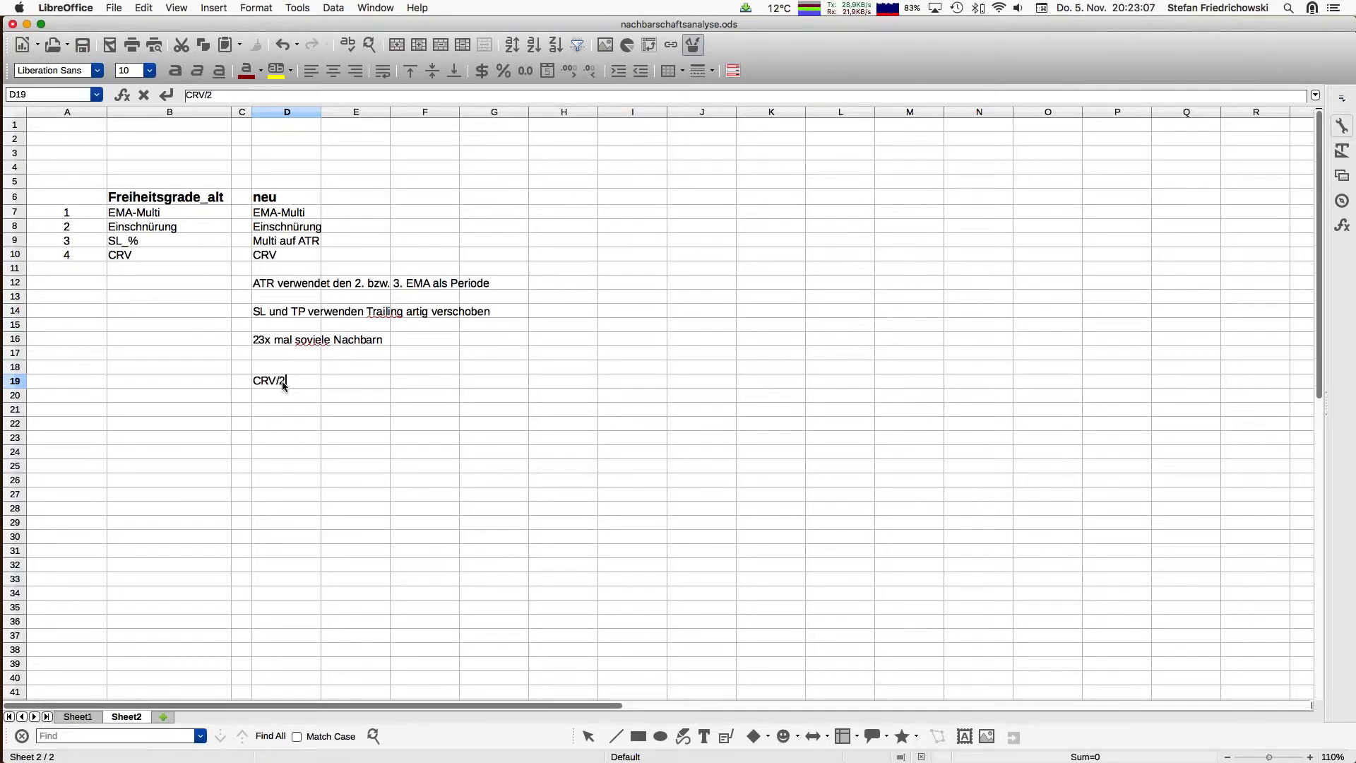
pyautogui.press('Return')
pyautogui.press('Up')
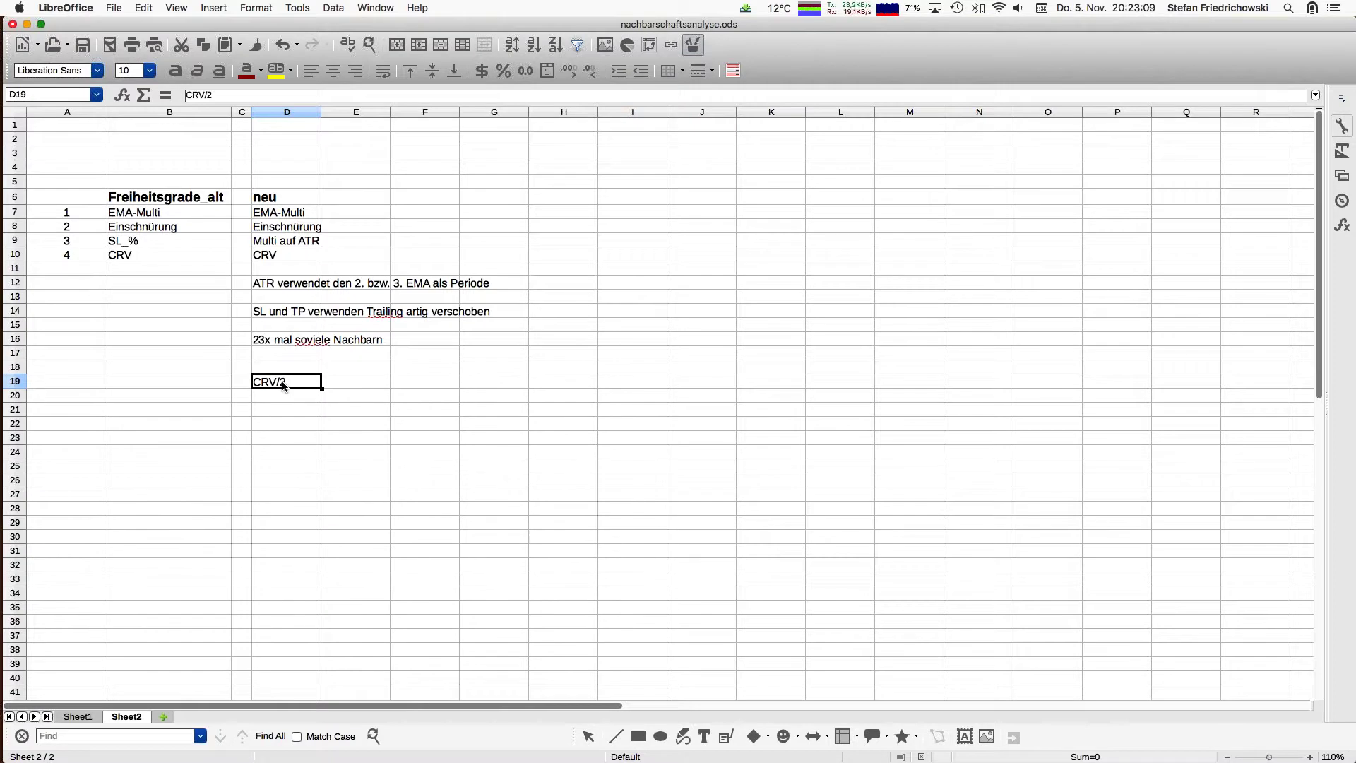
pyautogui.press('Right')
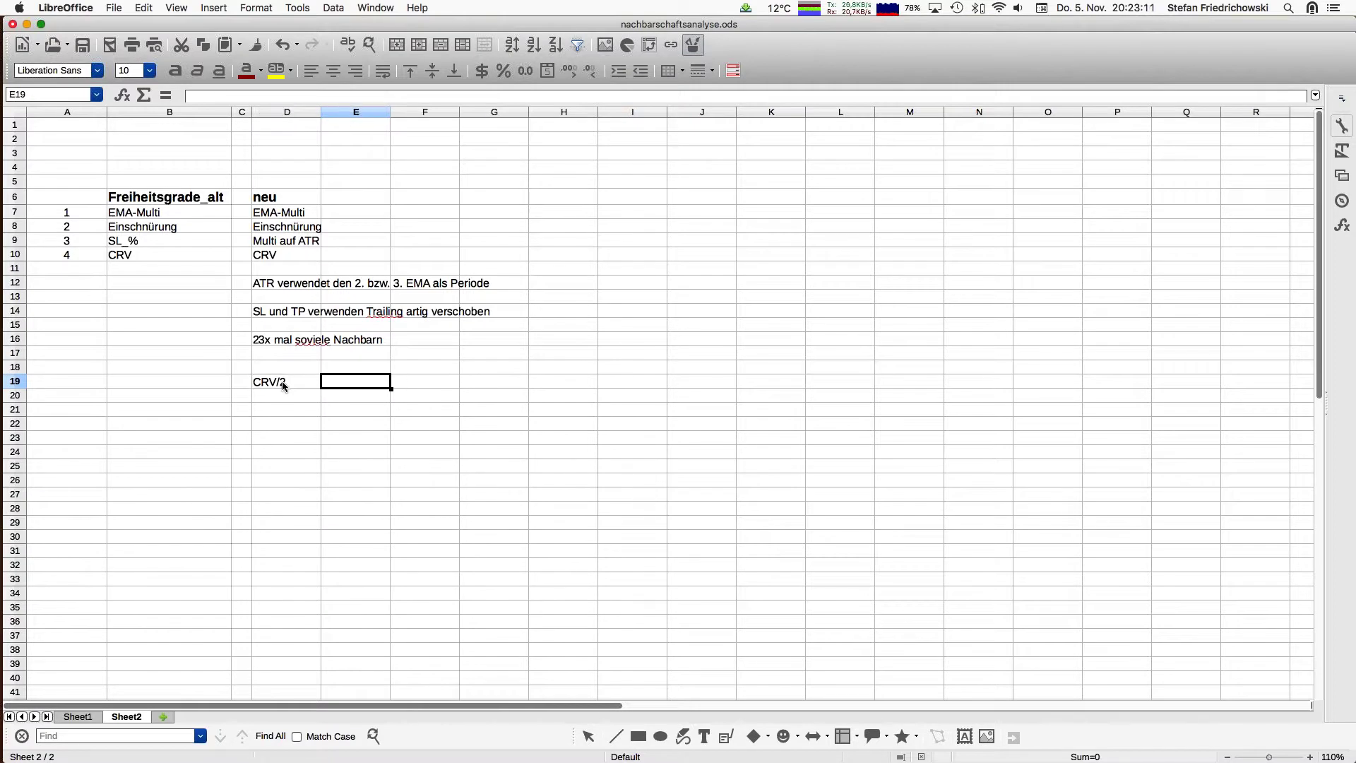
pyautogui.write('SL')
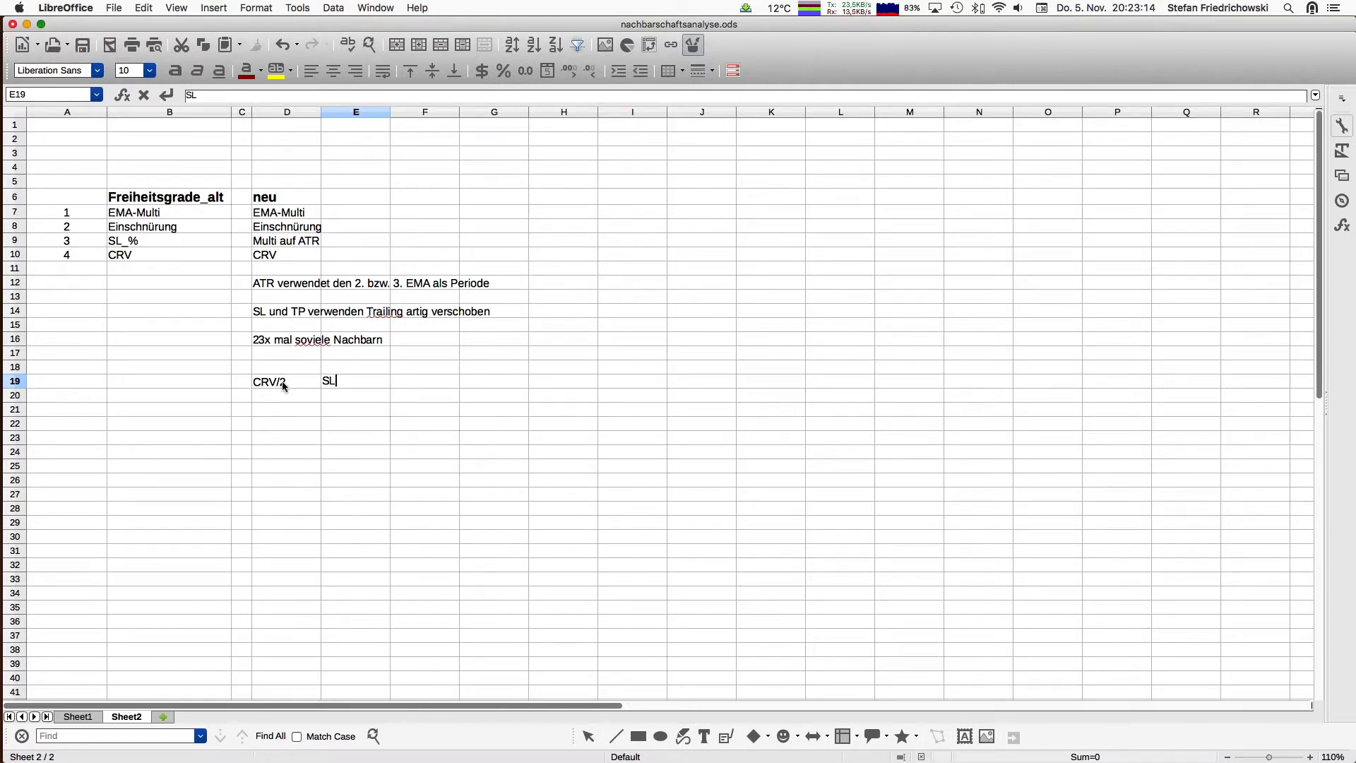
pyautogui.write(' auf')
pyautogui.press('BackSpace')
pyautogui.press('BackSpace')
pyautogui.write('uf BE')
pyautogui.press('Return')
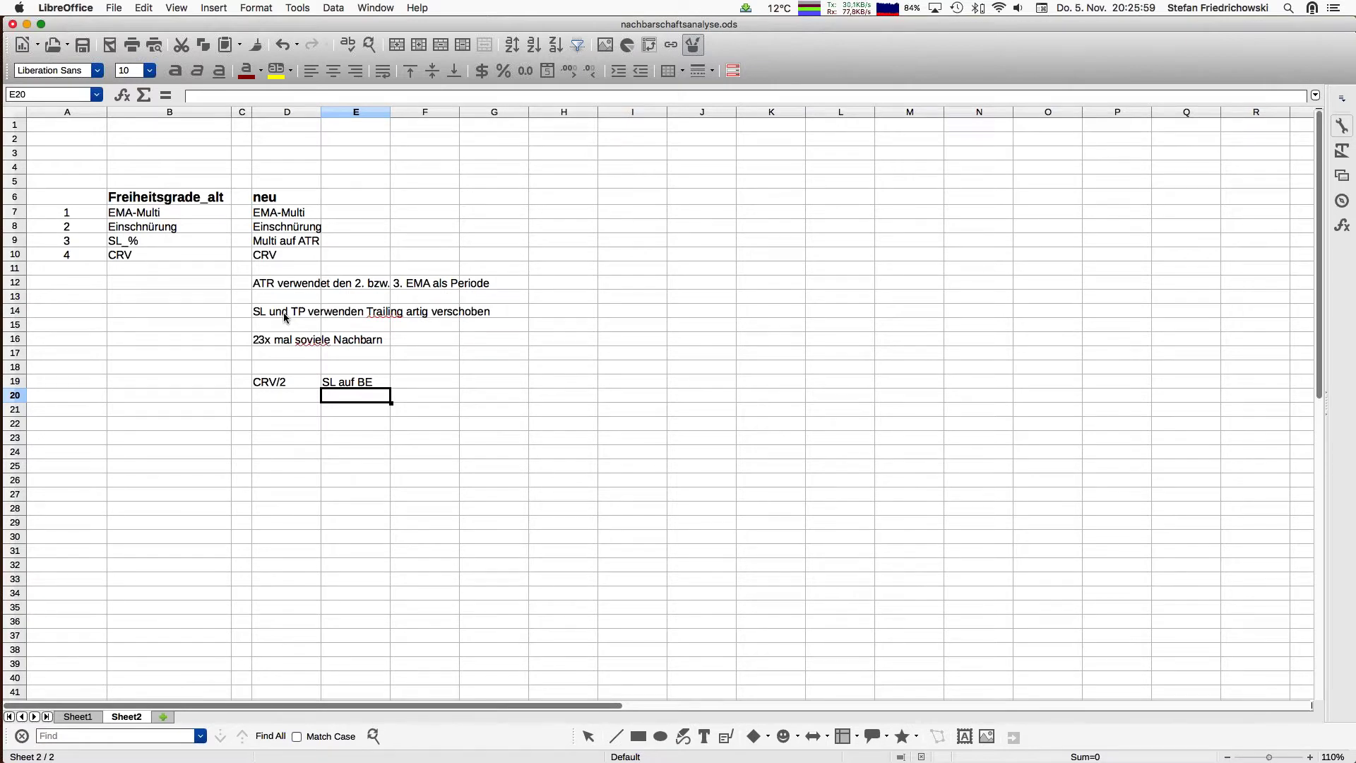
# Point out the Multi auf ATR entry and the note about 23x mal soviele Nachbarn
pyautogui.click(282, 242)
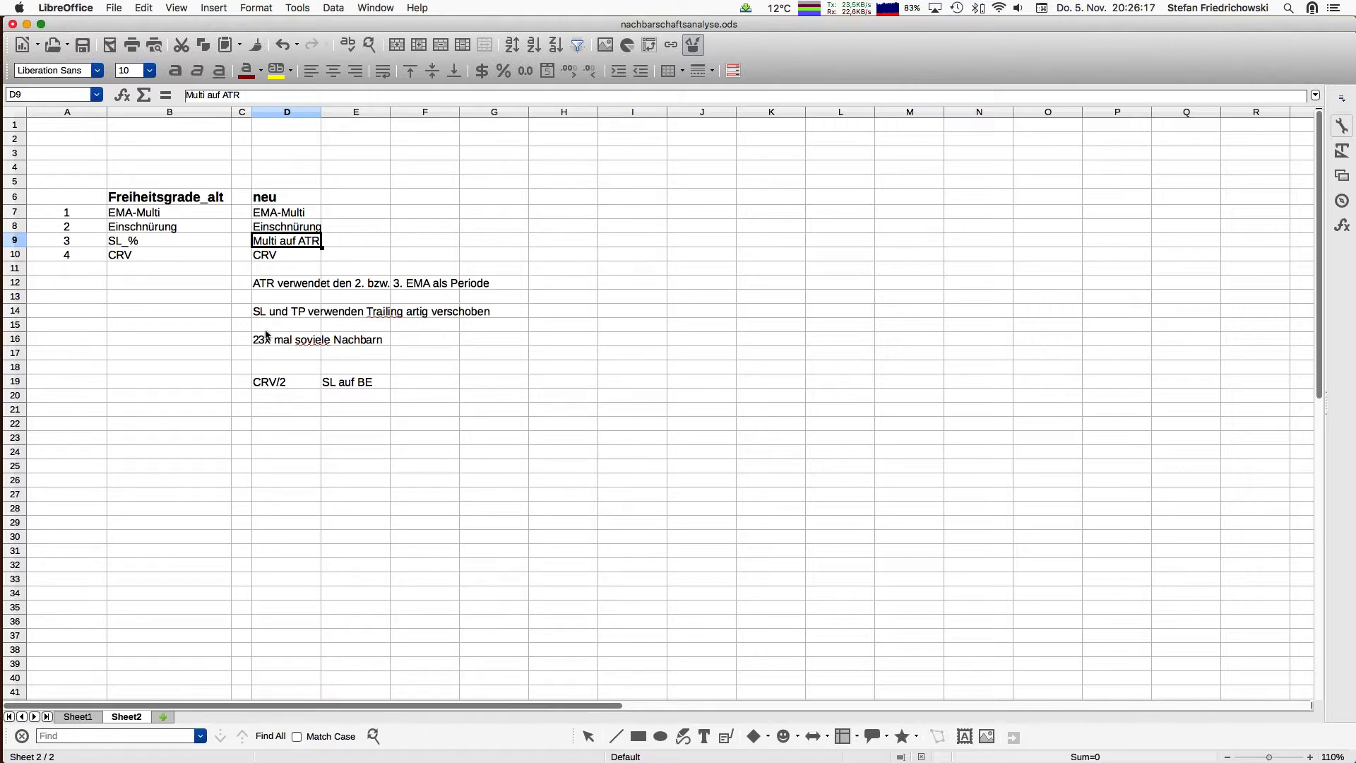
pyautogui.click(289, 341)
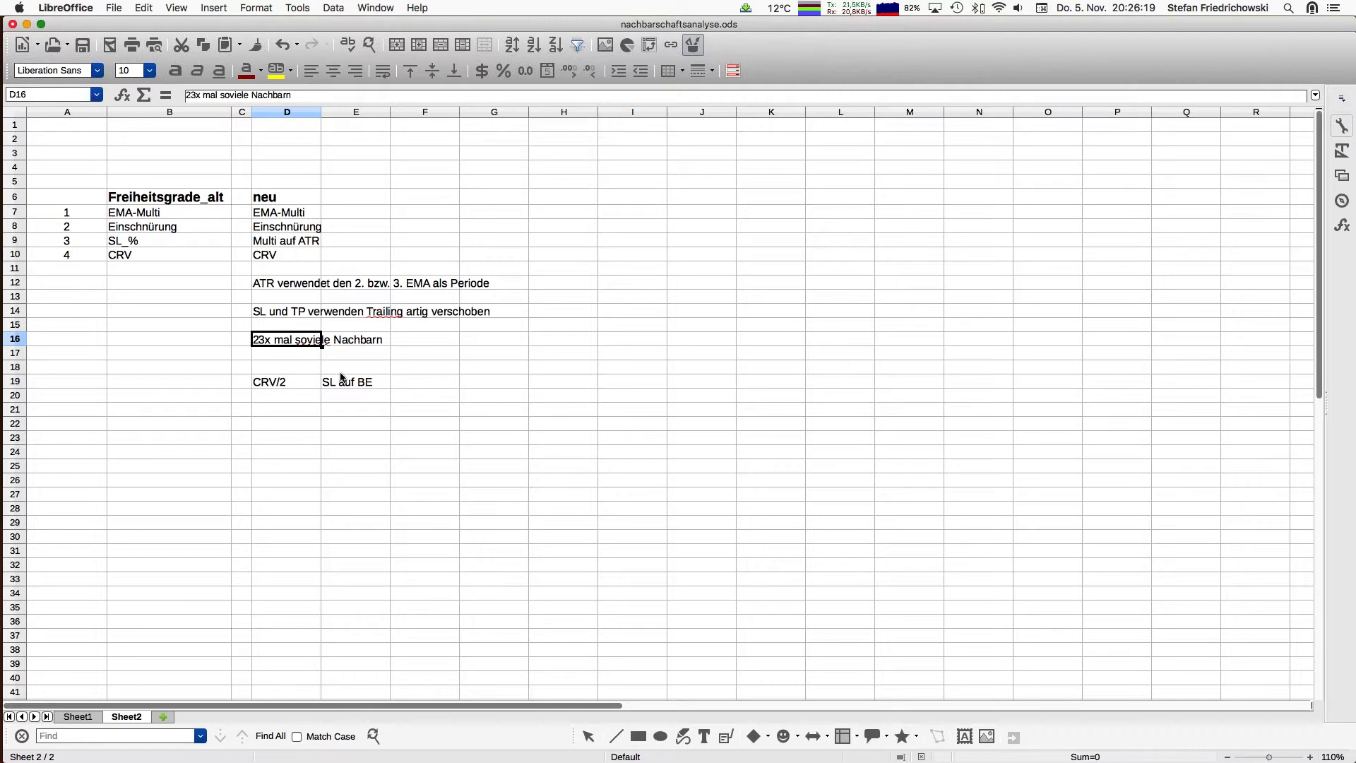